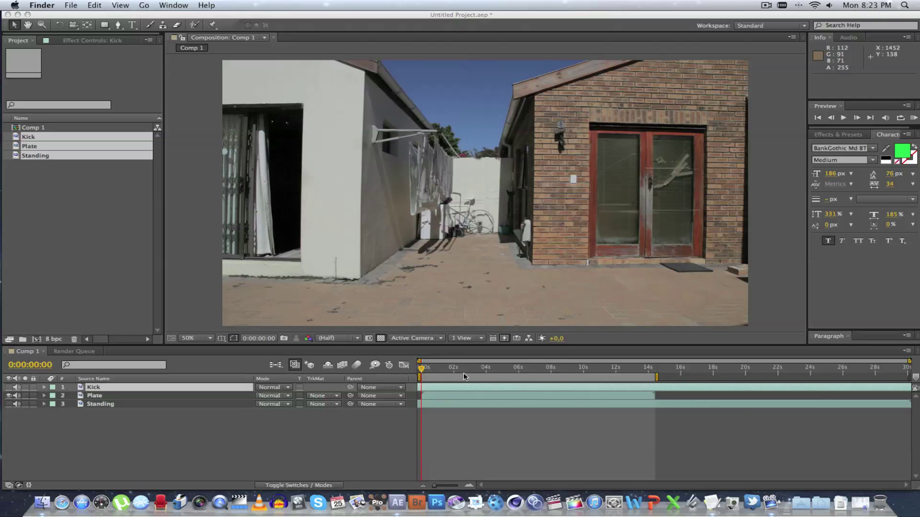
- Review the Plate, Standing and Kick clips by showing each layer on its own and scrubbing through the footage
drag(450, 374, 574, 374)
click(9, 396)
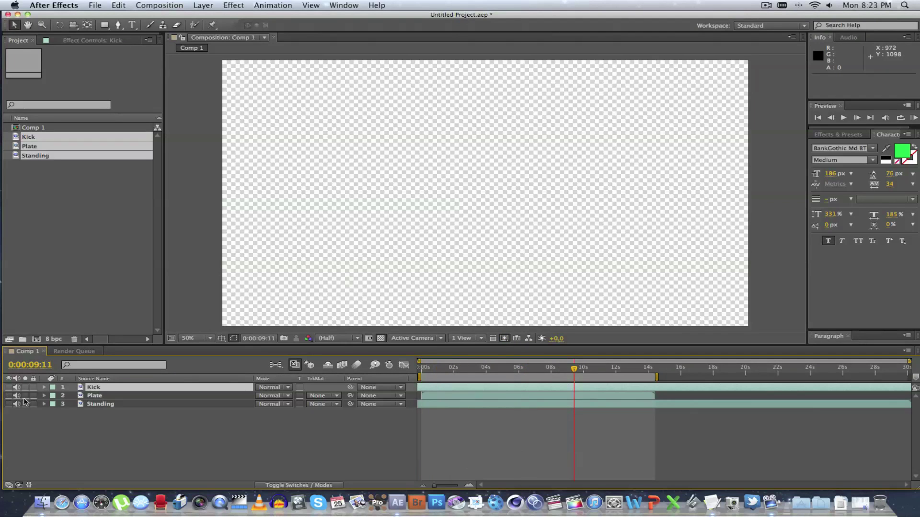
click(8, 404)
drag(573, 368, 500, 369)
click(8, 404)
click(8, 387)
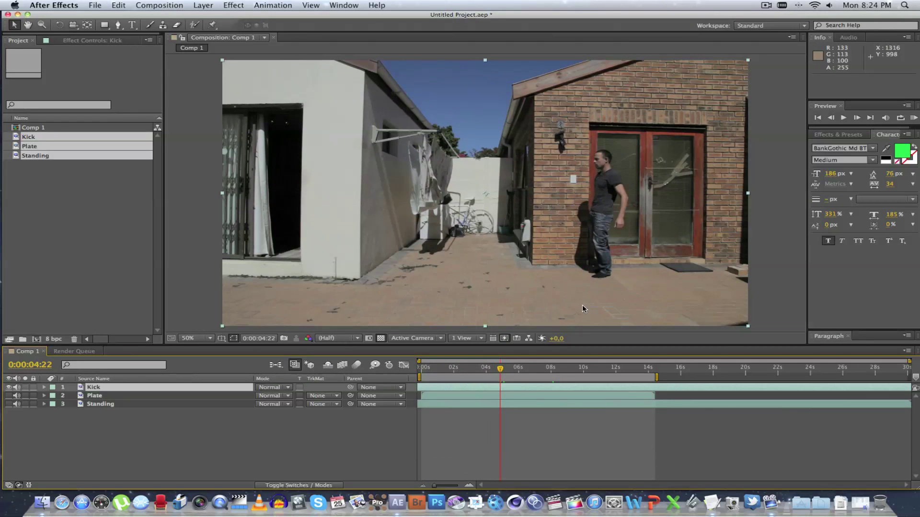
key(Home)
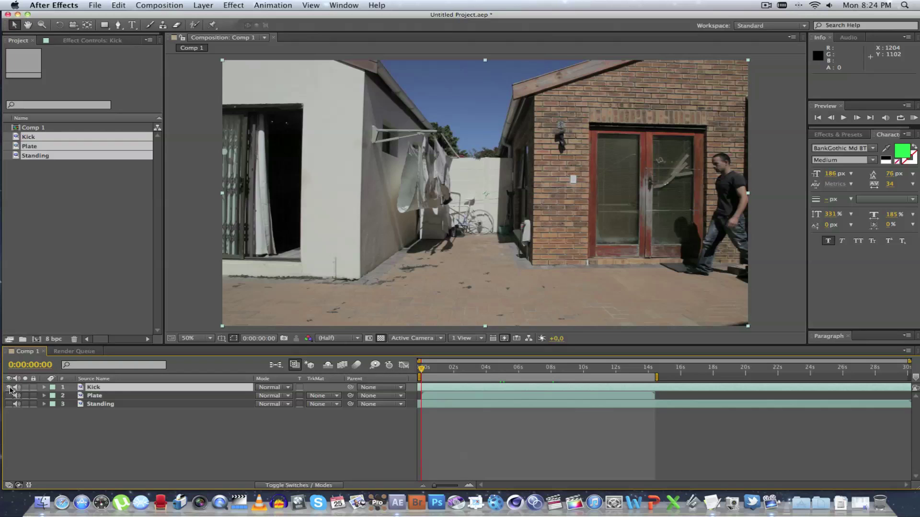
- Hide the Kick layer, show the Standing layer and move the playhead to 0:00:06:00
click(9, 388)
click(8, 404)
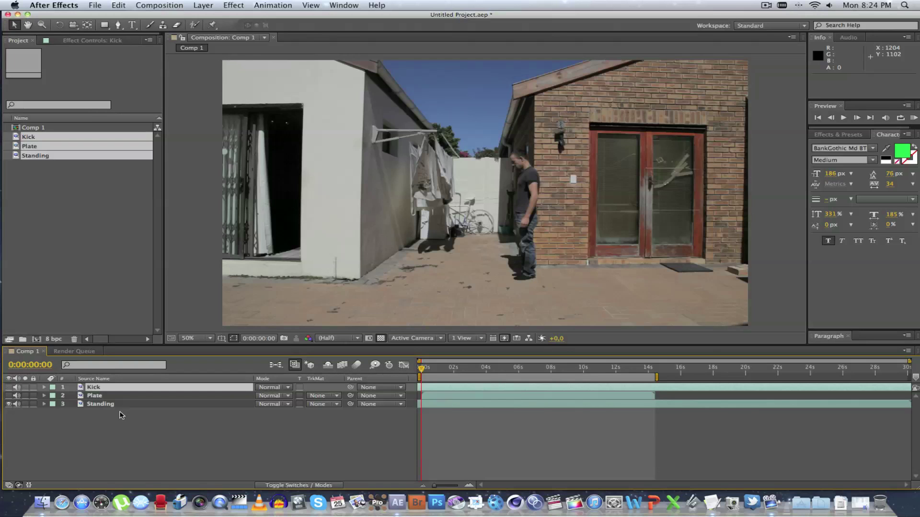
drag(420, 368, 518, 368)
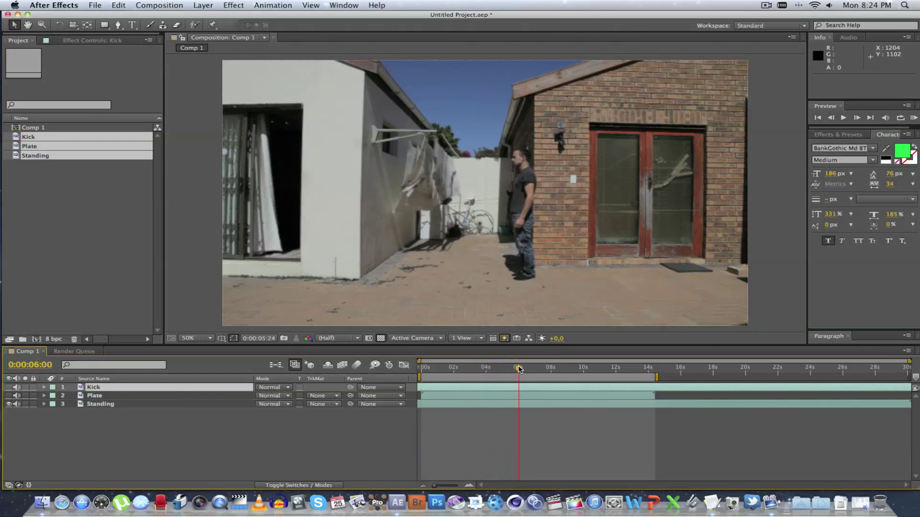
- Start a Pen tool mask on the standing man, tracing from his head along the face and chest to his waist
key(g)
scroll(527, 194, up, 3)
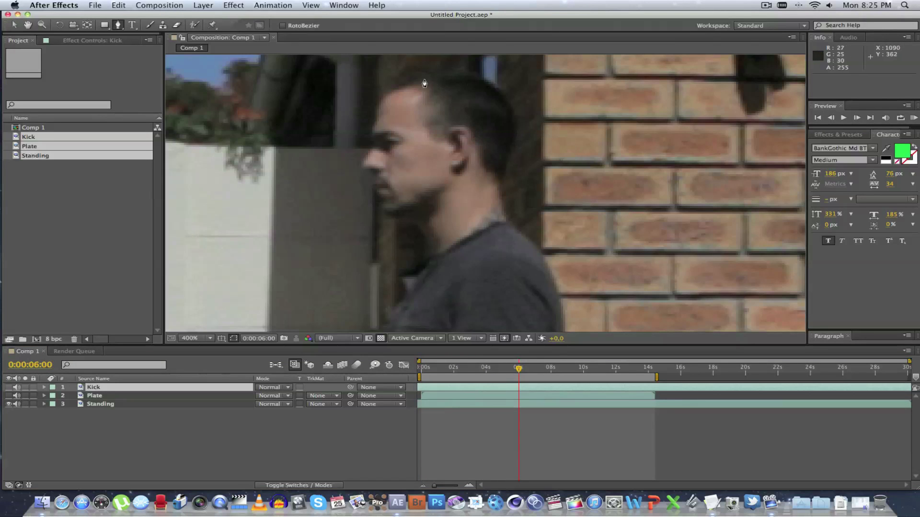
drag(438, 130, 472, 172)
click(464, 129)
click(433, 137)
click(419, 157)
click(416, 178)
click(409, 194)
click(409, 207)
click(399, 223)
click(411, 249)
click(434, 280)
scroll(446, 278, down, 5)
click(468, 139)
click(446, 174)
click(443, 195)
click(446, 218)
click(443, 247)
scroll(446, 247, down, 3)
click(445, 215)
scroll(465, 246, down, 3)
click(448, 238)
click(448, 278)
scroll(451, 277, down, 3)
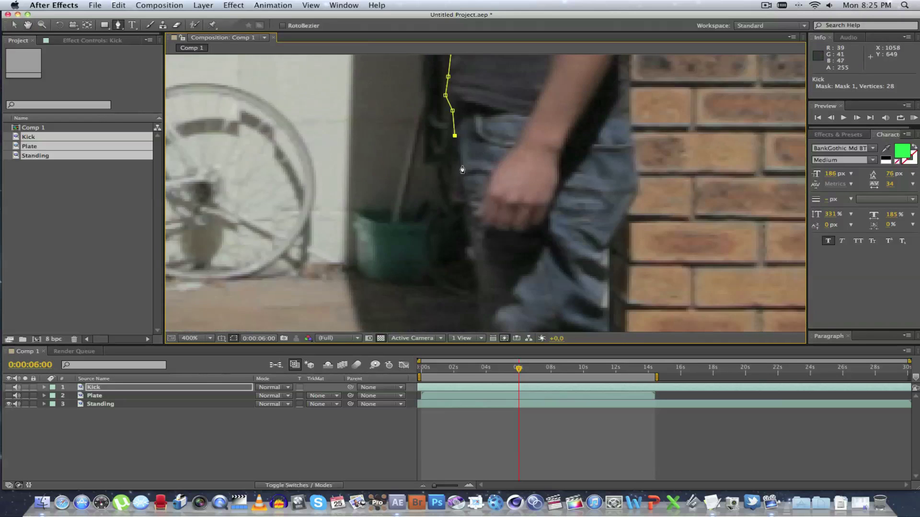
- Continue the mask outline from the waist along the front of the legs and around the shoes
click(462, 209)
scroll(474, 201, down, 3)
click(481, 169)
scroll(486, 192, down, 3)
scroll(479, 163, down, 3)
click(474, 156)
click(471, 215)
click(430, 242)
click(388, 255)
click(426, 268)
click(395, 292)
click(460, 303)
click(513, 297)
click(565, 277)
click(577, 223)
click(572, 197)
- Trace the mask up the back of the legs, torso and head, and close it around the man
scroll(527, 216, up, 6)
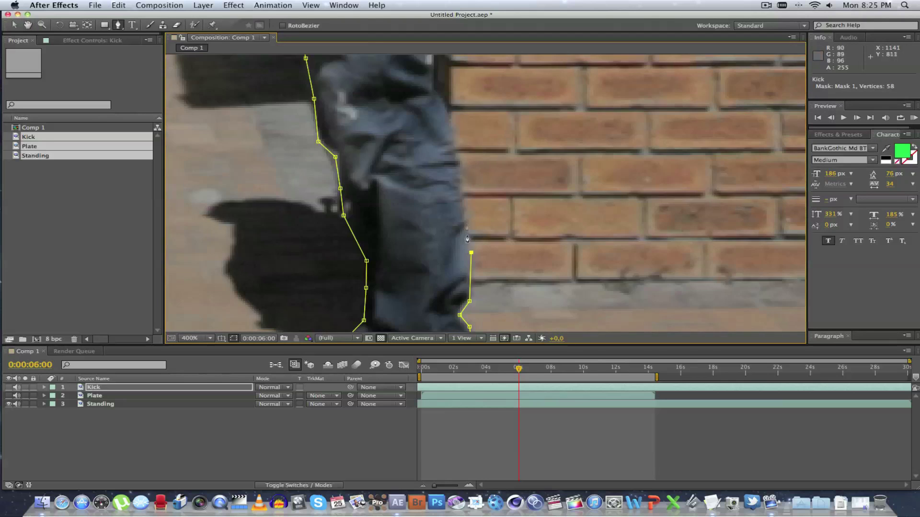
drag(469, 241, 468, 251)
click(442, 203)
click(448, 150)
click(431, 261)
click(427, 218)
drag(460, 124, 417, 273)
click(422, 149)
drag(451, 112, 413, 227)
drag(413, 192, 464, 318)
click(438, 307)
click(393, 241)
click(379, 198)
click(392, 170)
click(385, 113)
click(362, 97)
click(306, 88)
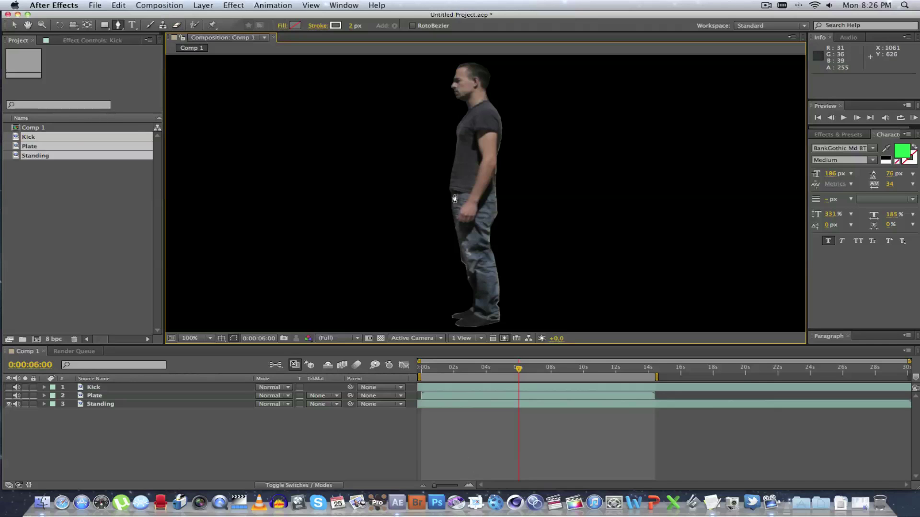
- Resize the composition to 190 px wide and 590 px high to fit the cut-out man
scroll(452, 211, down, 2)
drag(406, 201, 437, 216)
click(159, 5)
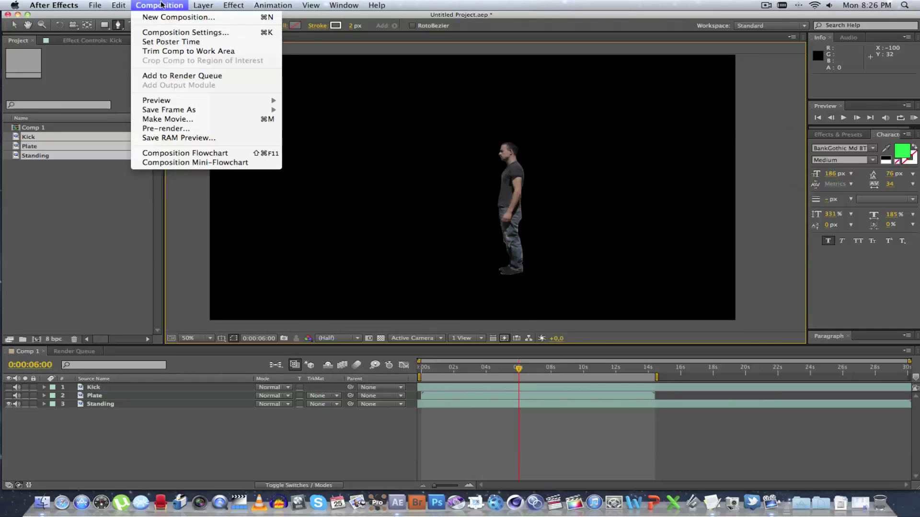
click(219, 32)
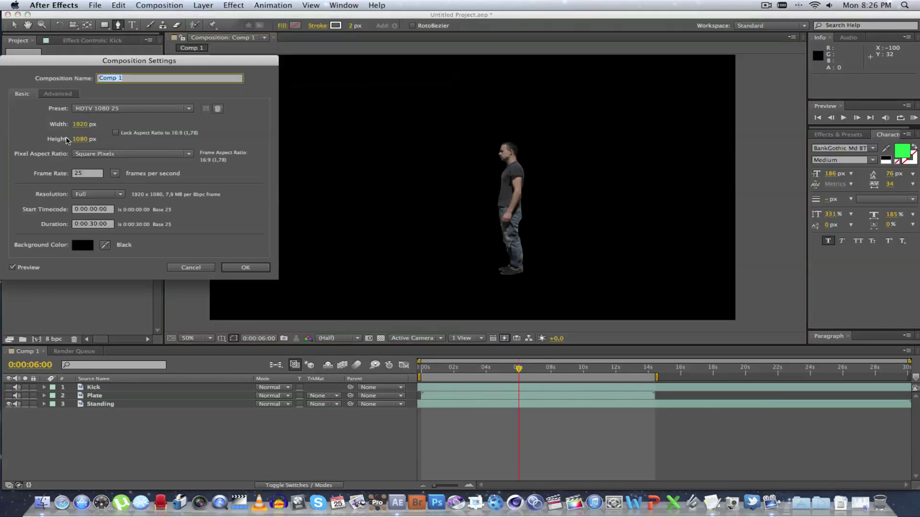
drag(77, 126, 45, 139)
drag(79, 125, 32, 126)
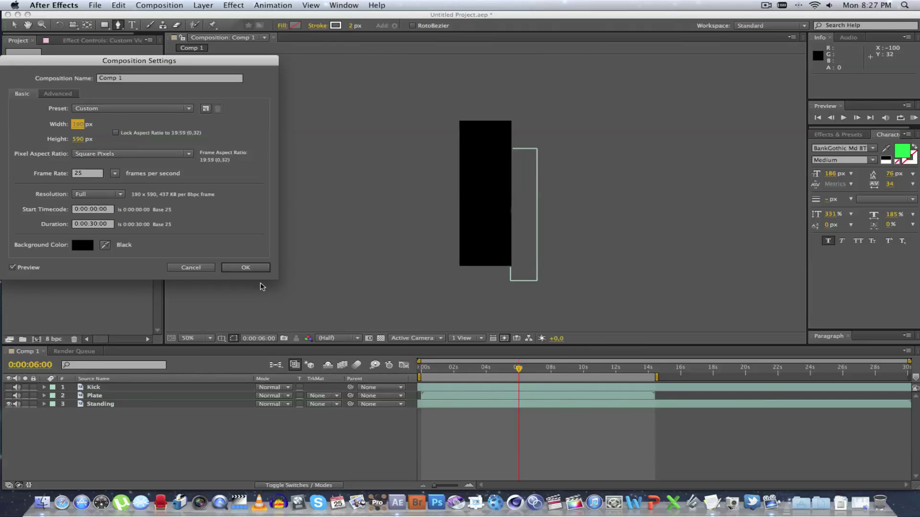
click(253, 269)
- Move the masked Standing layer so the man sits centred inside the narrow composition frame
key(v)
drag(526, 234, 489, 211)
click(349, 431)
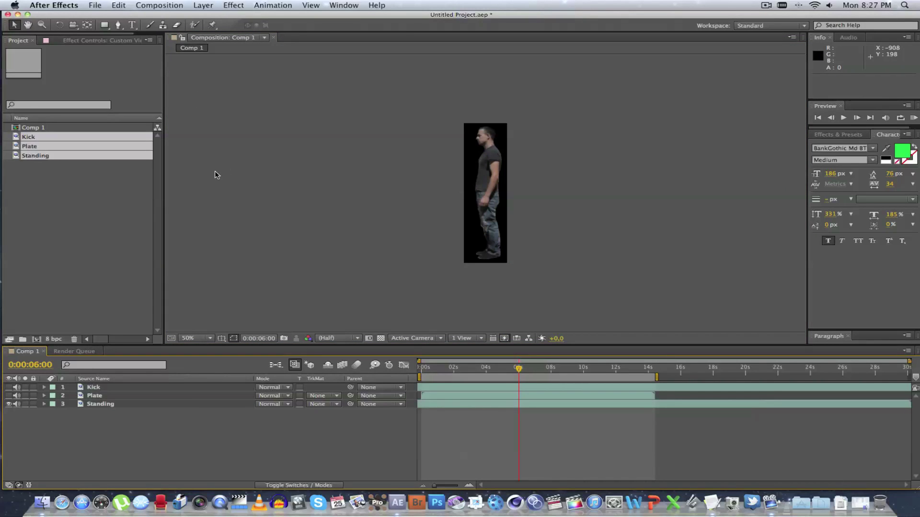
click(485, 185)
drag(485, 185, 484, 186)
key(Return)
click(337, 435)
key(slash)
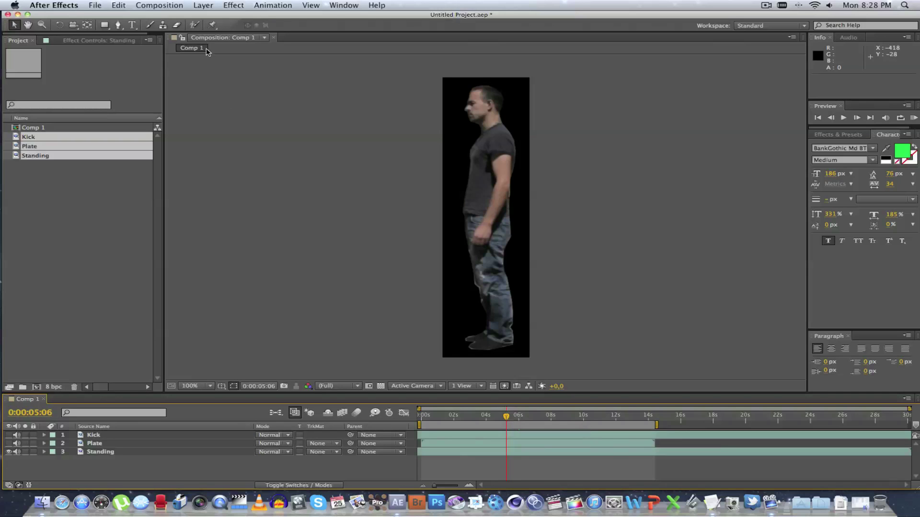
- Try to save the current frame as a still image file
click(159, 5)
mouse_move(175, 110)
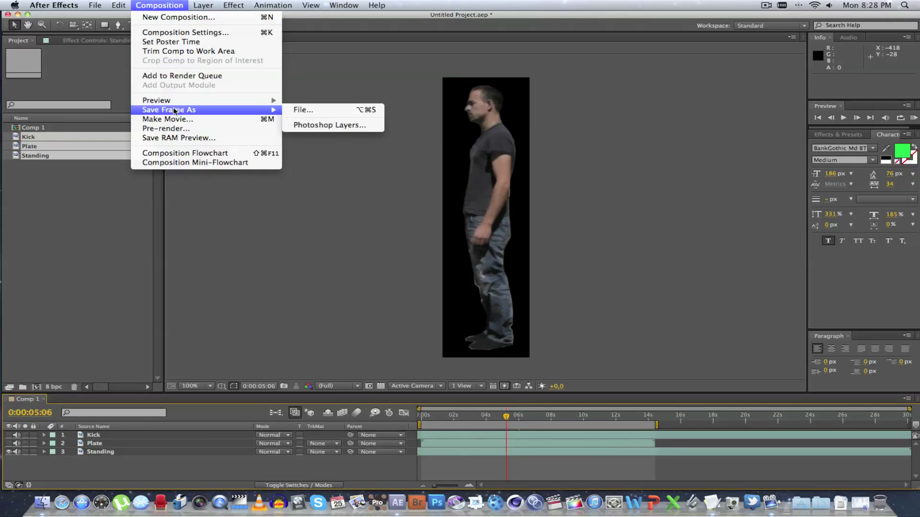
click(349, 111)
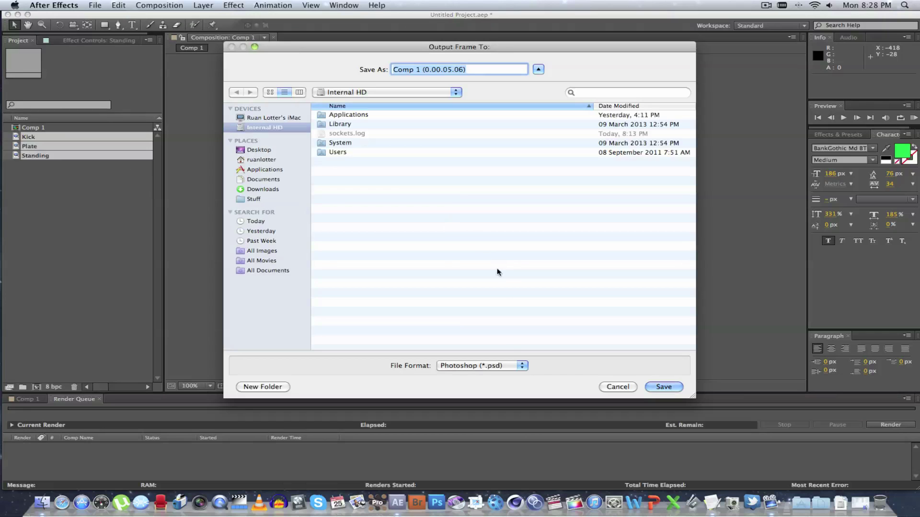
click(494, 369)
click(518, 371)
click(657, 386)
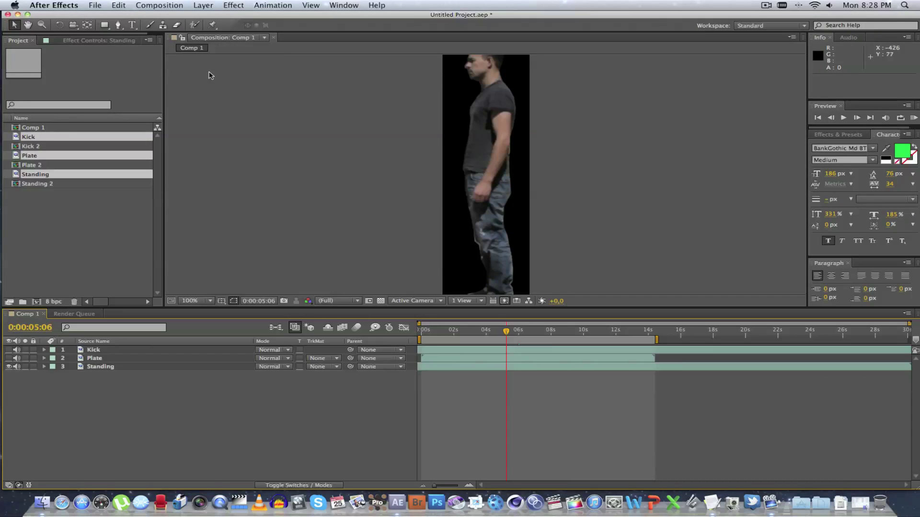
- Add Comp 1 to the render queue with the PNG Still output module
click(152, 6)
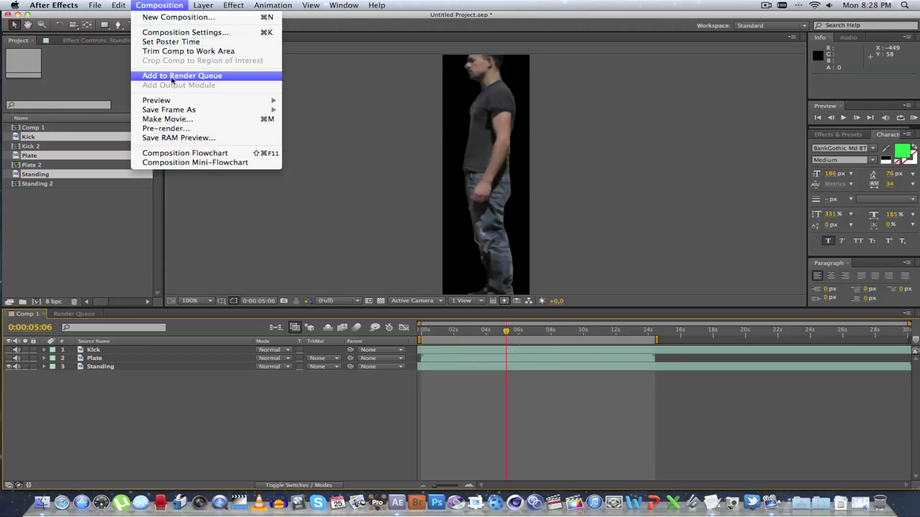
click(172, 77)
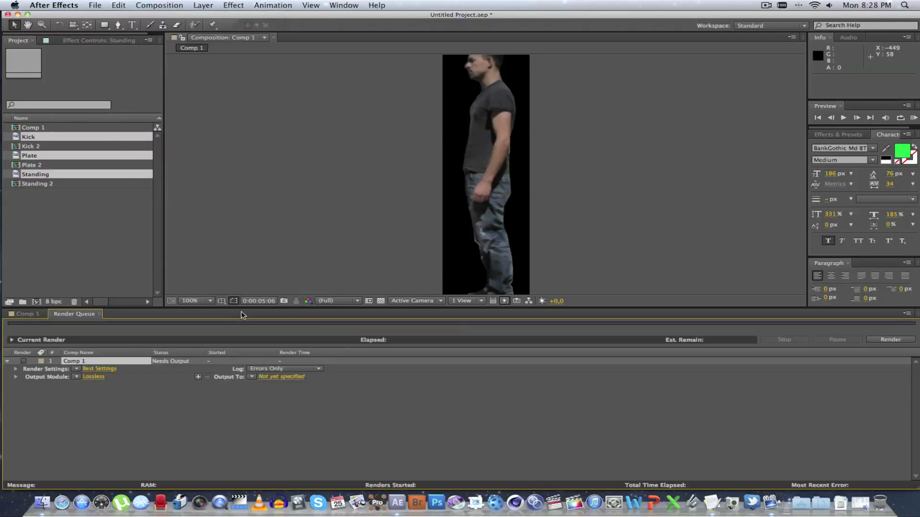
click(77, 377)
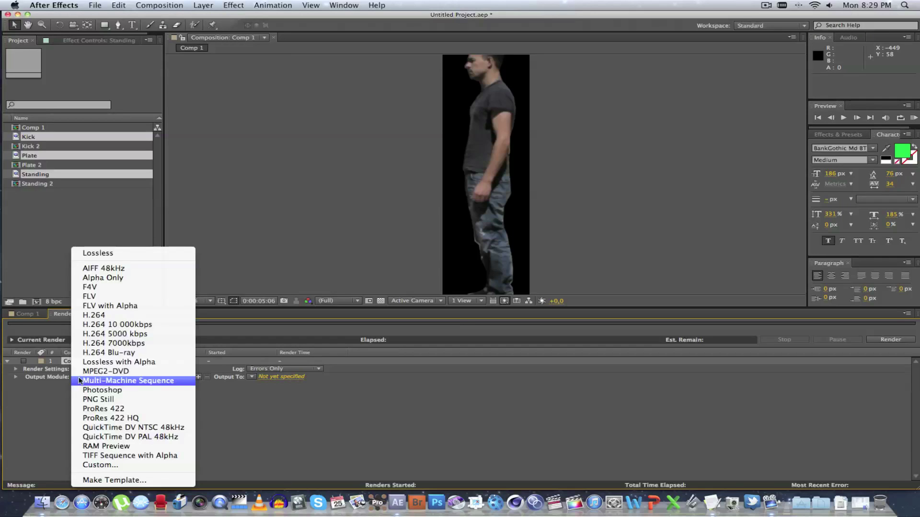
click(100, 399)
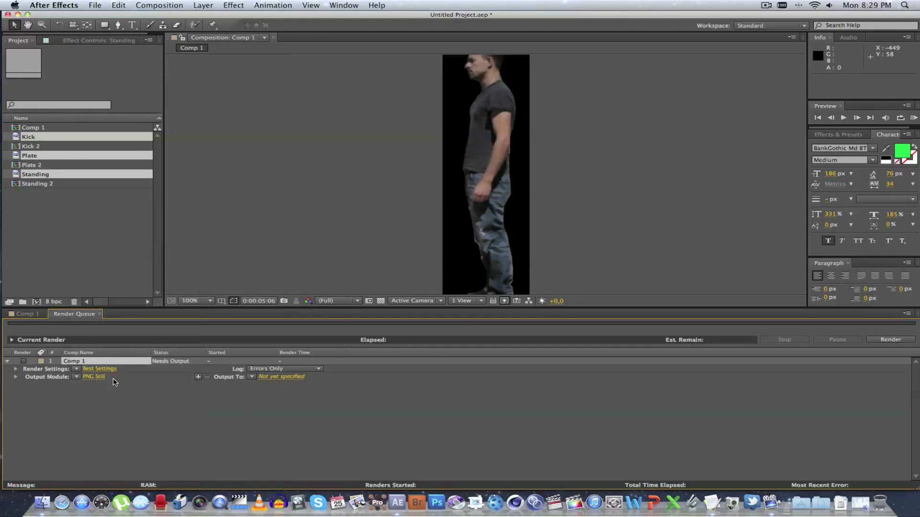
- Set the output module's format to PNG Sequence with RGB + Alpha channels
click(95, 377)
click(185, 104)
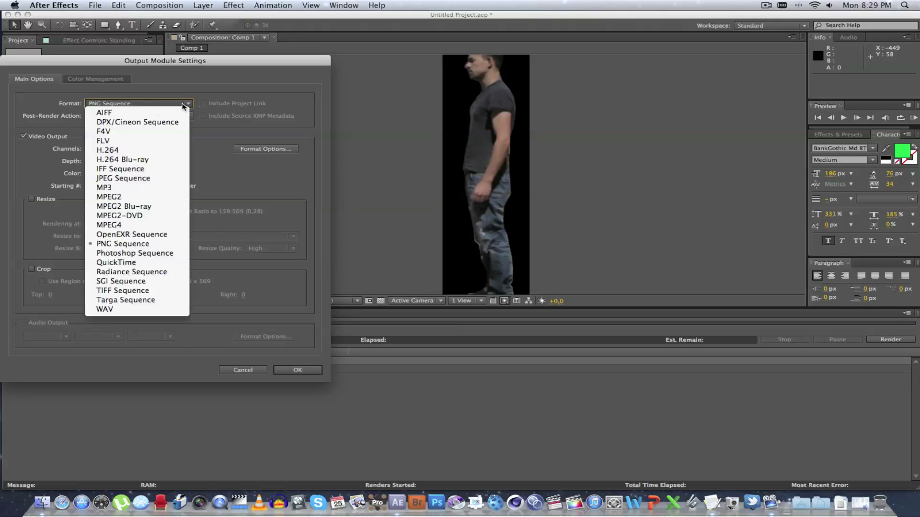
click(123, 243)
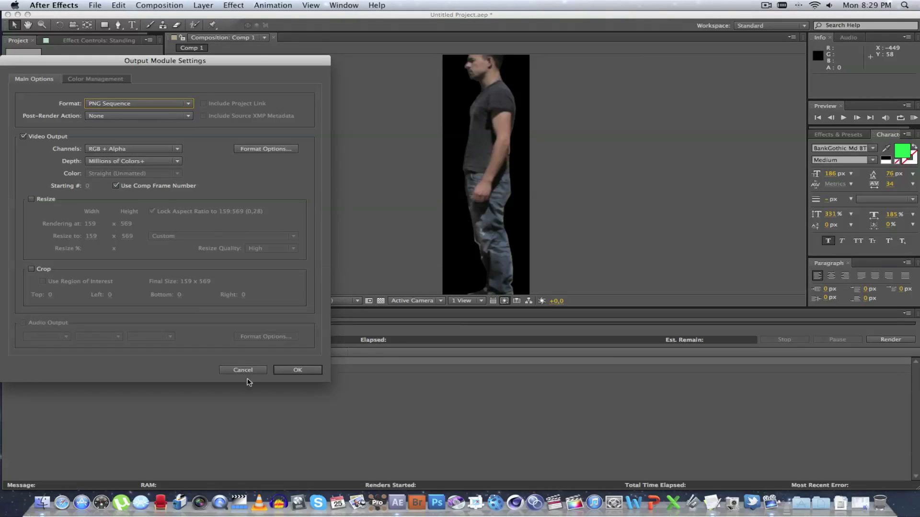
click(296, 373)
- Save the output as Comp 1_[#####] in PNG format, start the render and stop it after the first frames
click(282, 377)
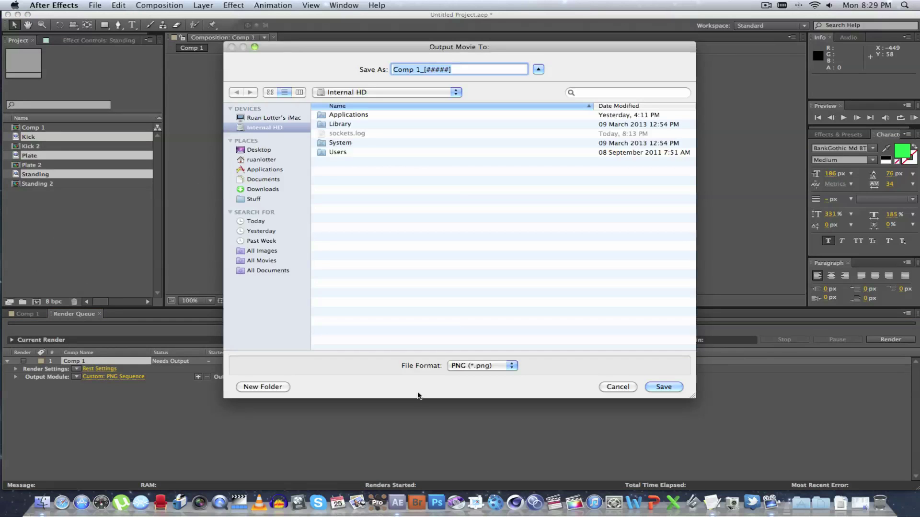
click(656, 387)
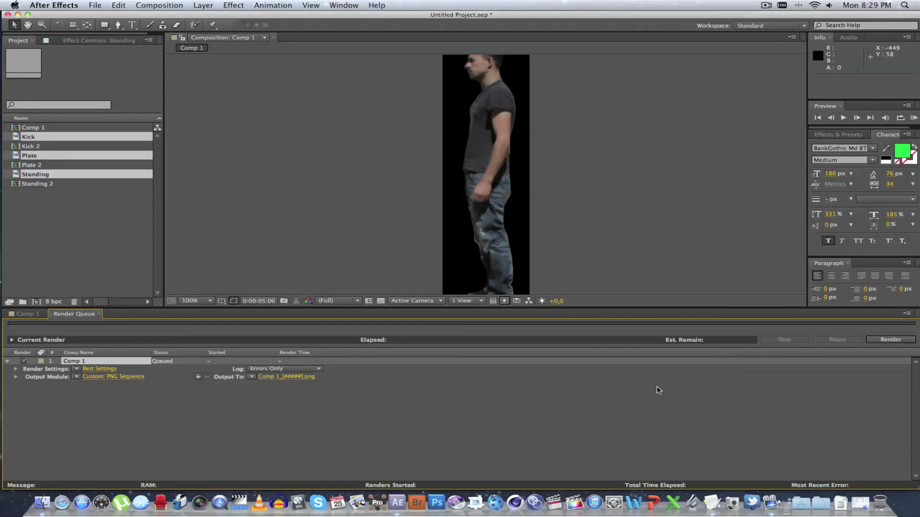
click(886, 339)
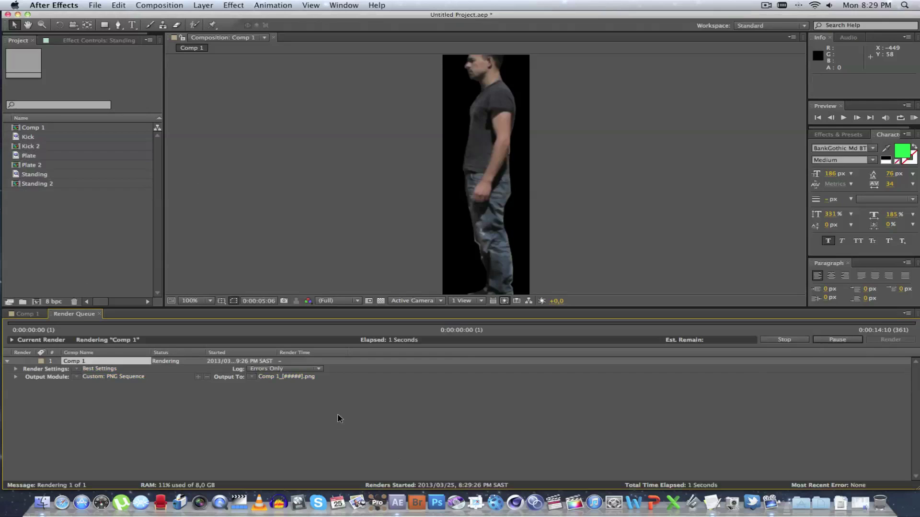
click(783, 340)
- In Finder's Texture folder, move Comp 1_00001.png through Comp 1_00027.png to the trash, keeping only Comp 1_00000.png
click(81, 247)
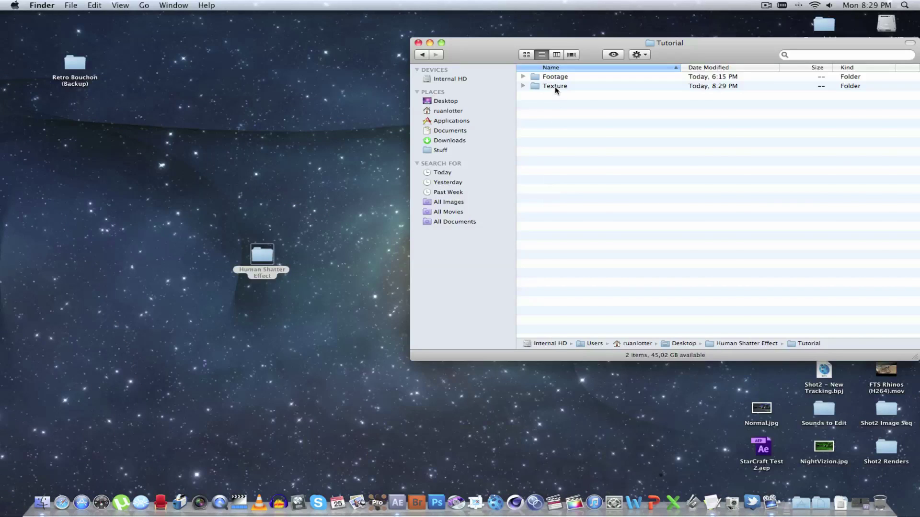
double_click(555, 88)
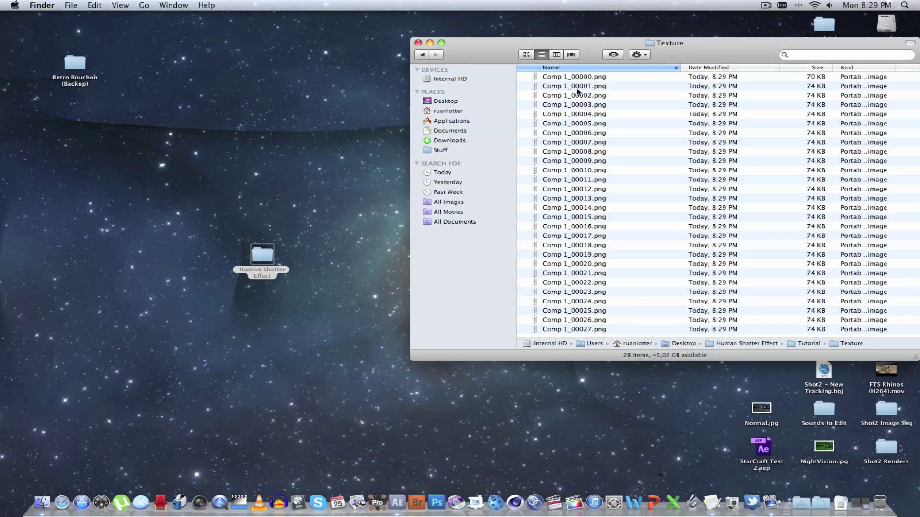
click(578, 87)
shift+click(584, 329)
right_click(589, 304)
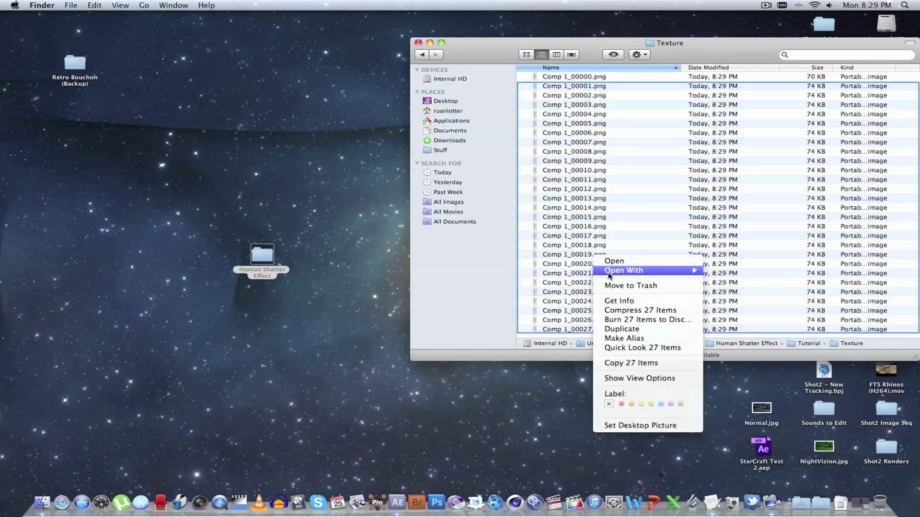
click(619, 284)
key(space)
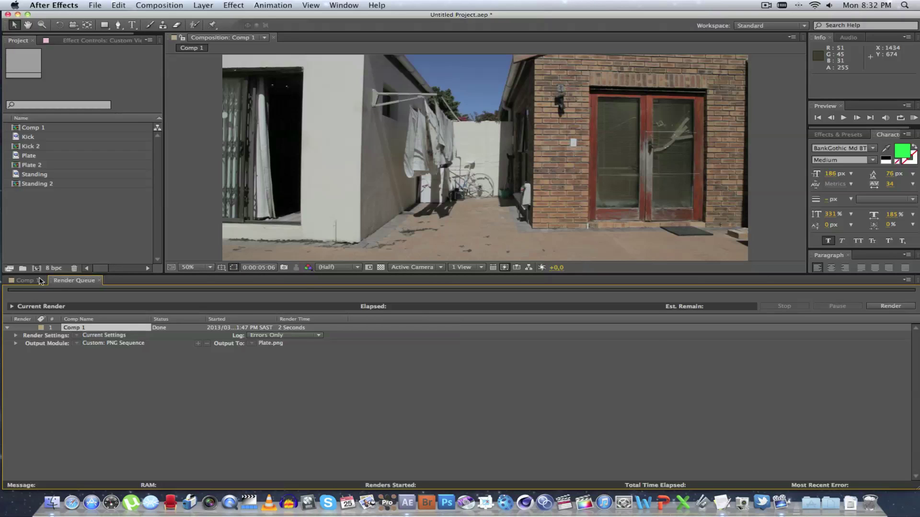
- Return to the Comp 1 timeline in After Effects, hide the Plate layer and show the Standing layer
click(25, 280)
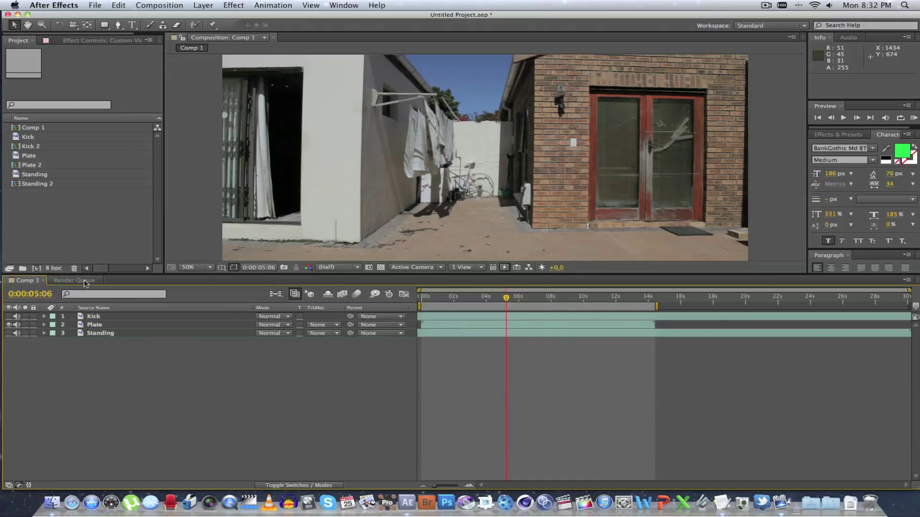
click(9, 325)
click(9, 333)
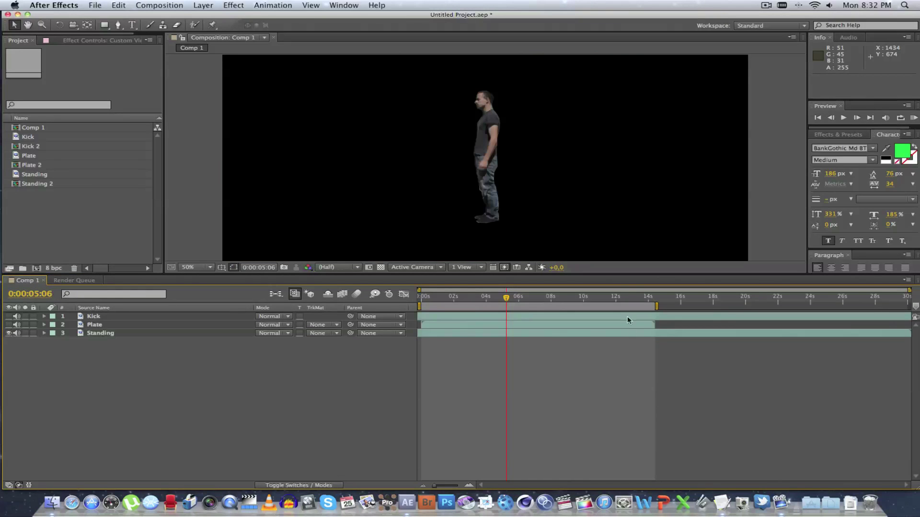
- Delete Mask 1 from the Standing layer
click(102, 333)
click(44, 334)
click(173, 398)
click(54, 342)
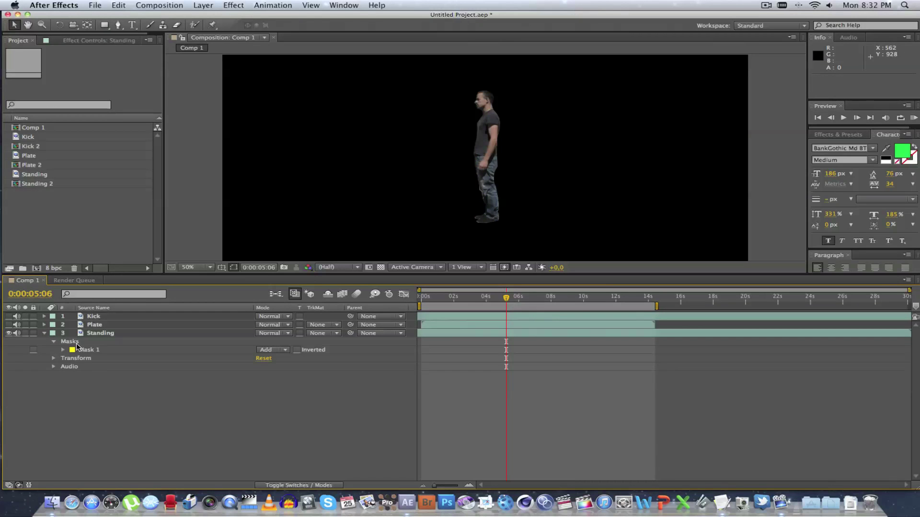
click(88, 349)
key(Delete)
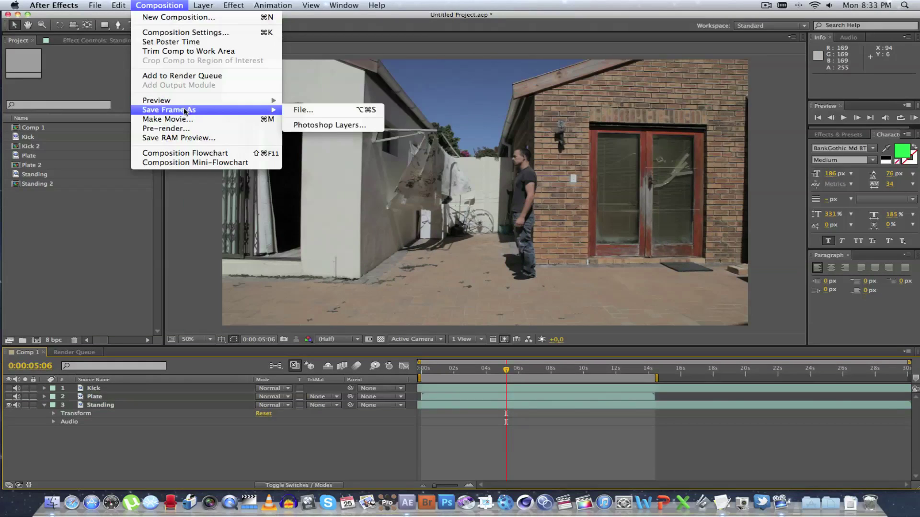
- Queue the current Comp 1 frame as a still image and set its output format to PNG Sequence
click(338, 111)
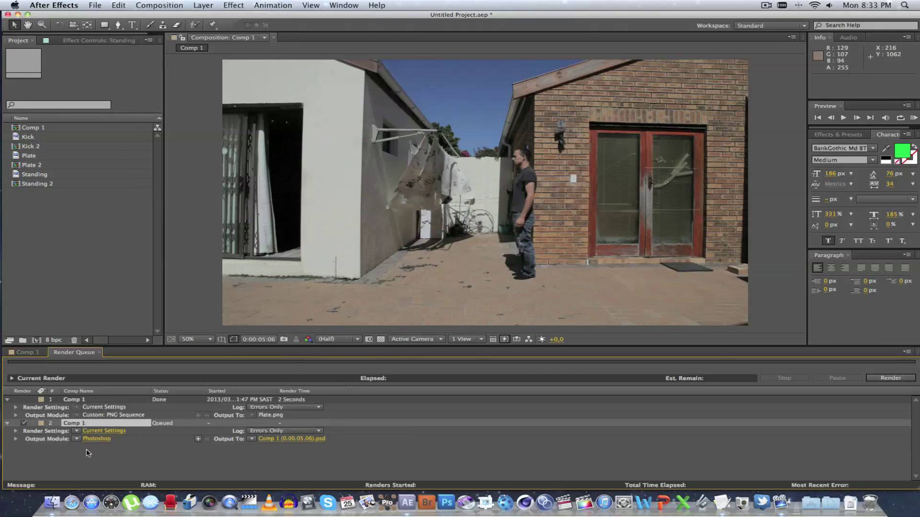
click(99, 440)
click(166, 104)
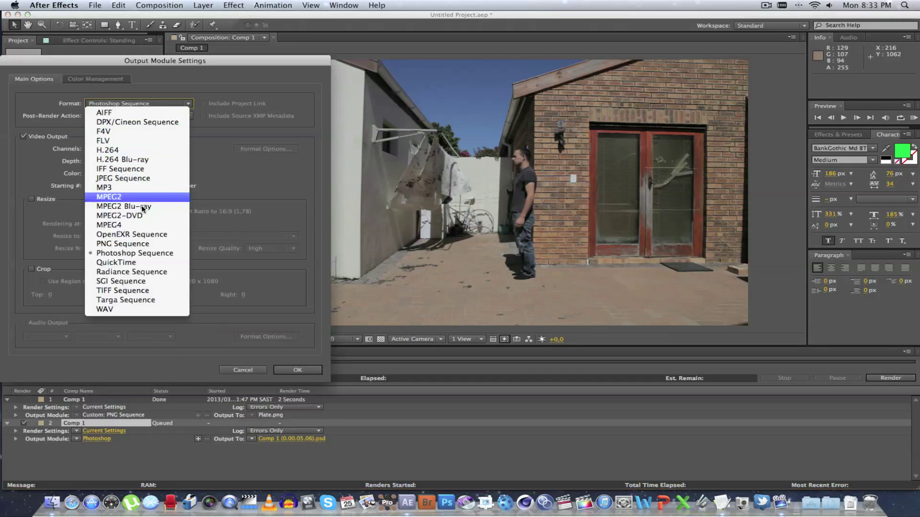
click(126, 244)
click(307, 372)
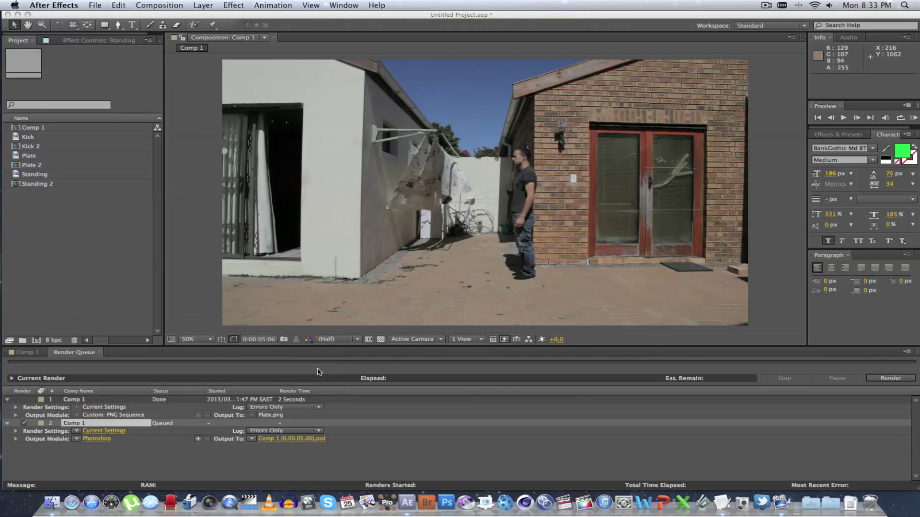
- Save the frame output as Position in PNG format in the Texture folder
click(279, 439)
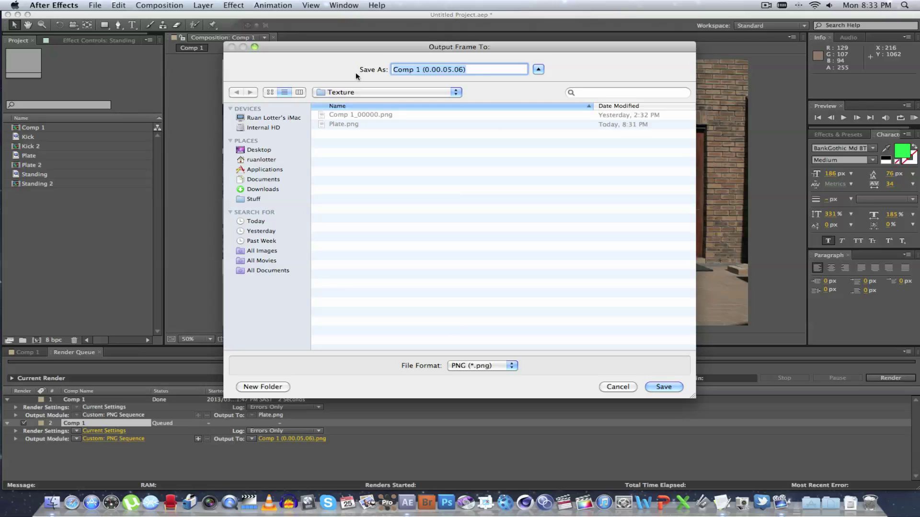
text(Position)
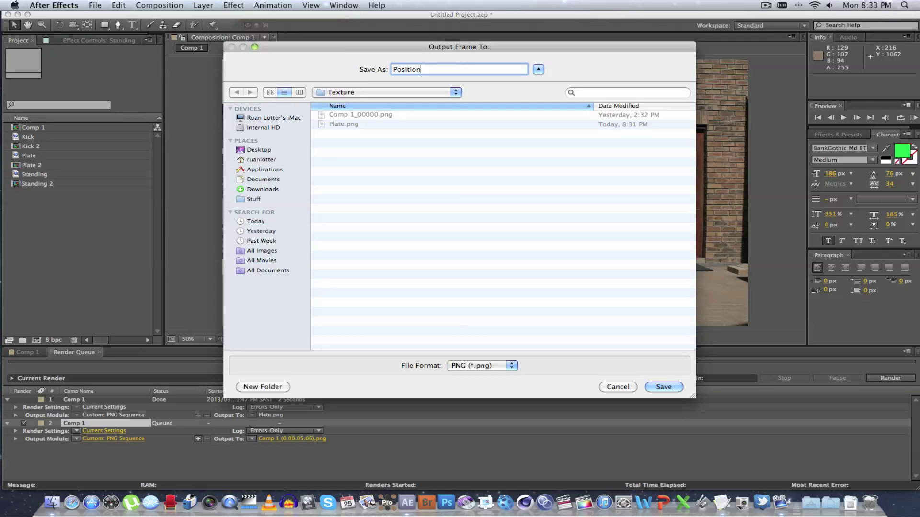
click(663, 387)
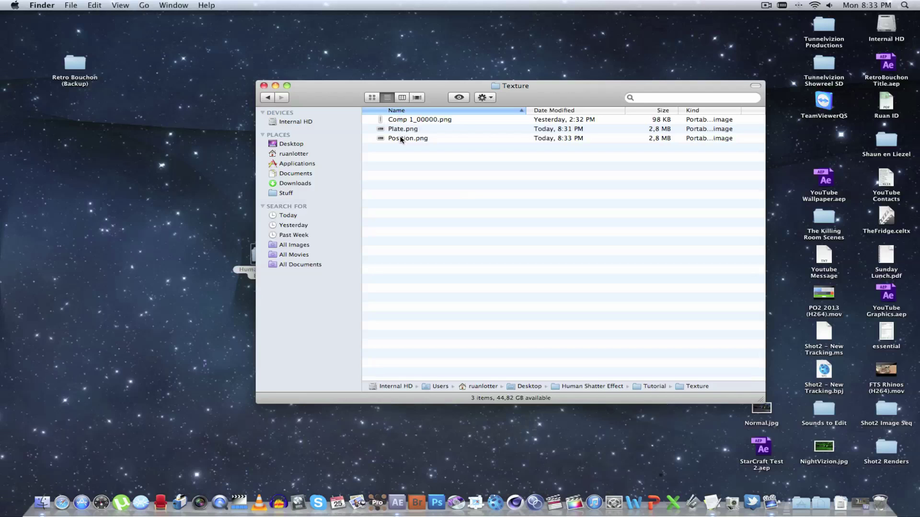
- In Finder's Texture folder, preview Comp 1_00000.png, Plate.png and Position.png, and select the exported images
click(403, 119)
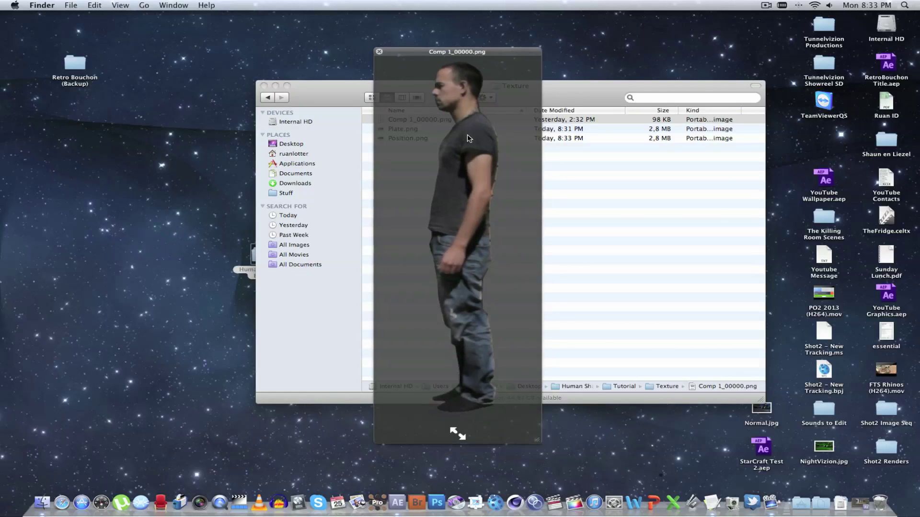
key(Down)
key(space)
key(space)
key(space)
key(Down)
key(space)
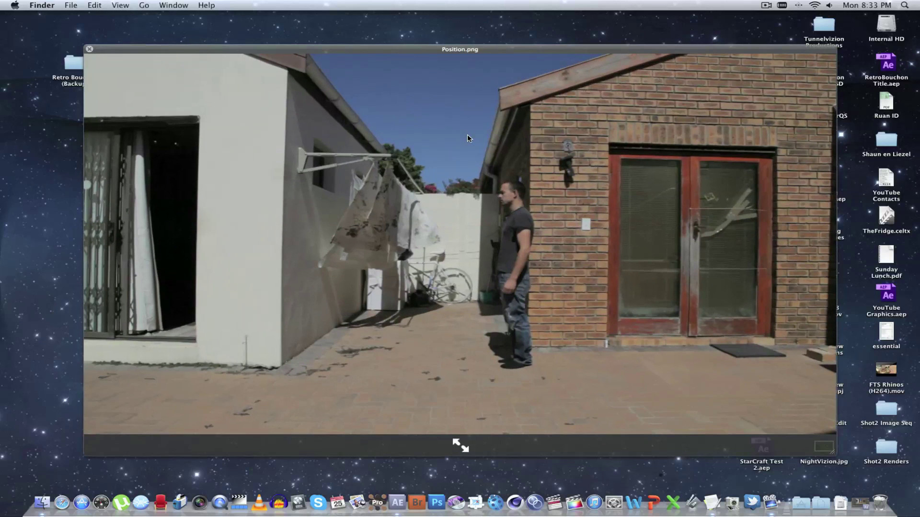
key(space)
click(482, 165)
drag(482, 165, 421, 124)
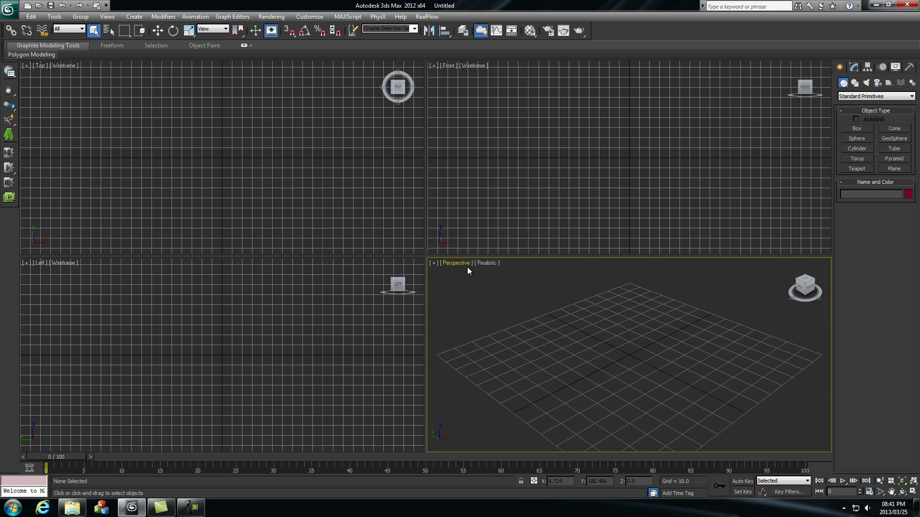
- In 3ds Max, maximize the Perspective viewport and open the file selection for its viewport background image
click(436, 263)
click(477, 274)
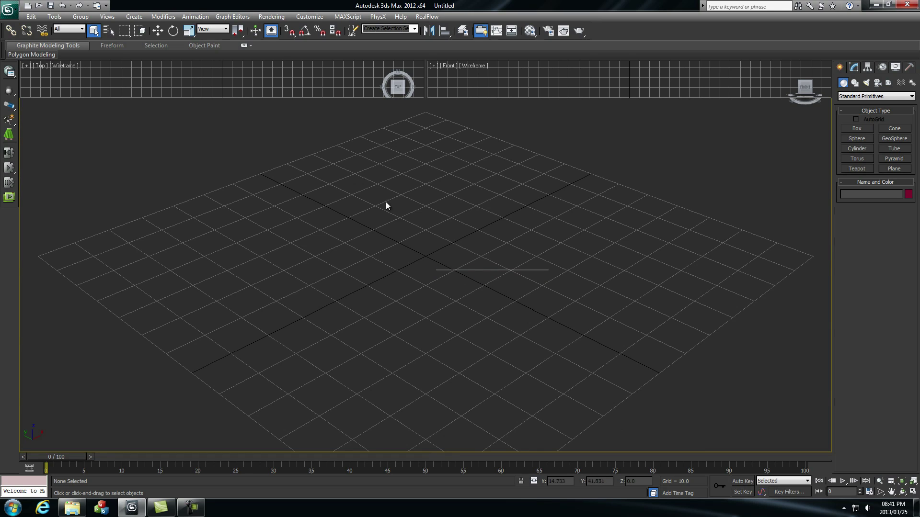
click(107, 16)
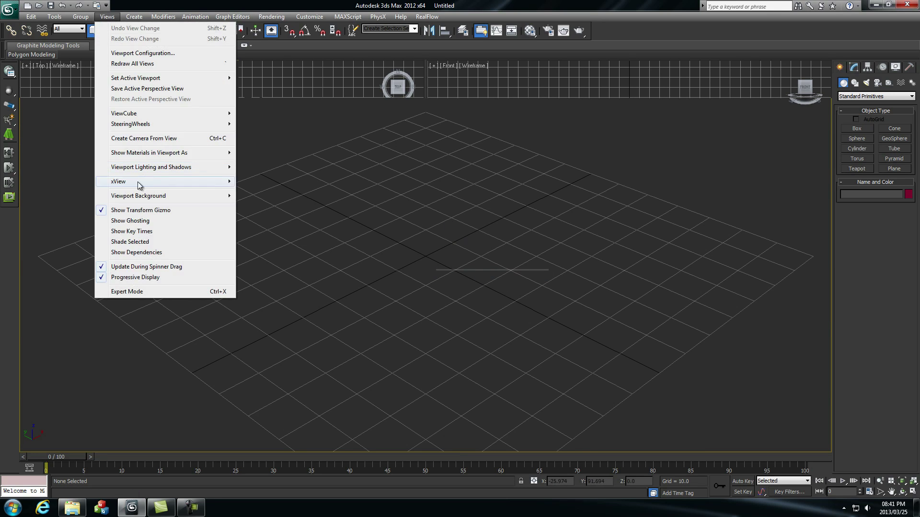
mouse_move(124, 198)
click(268, 211)
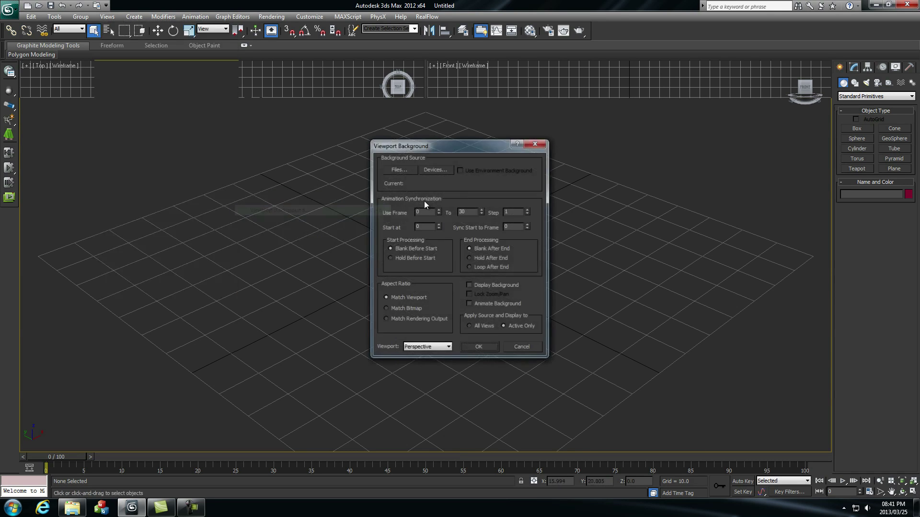
click(404, 169)
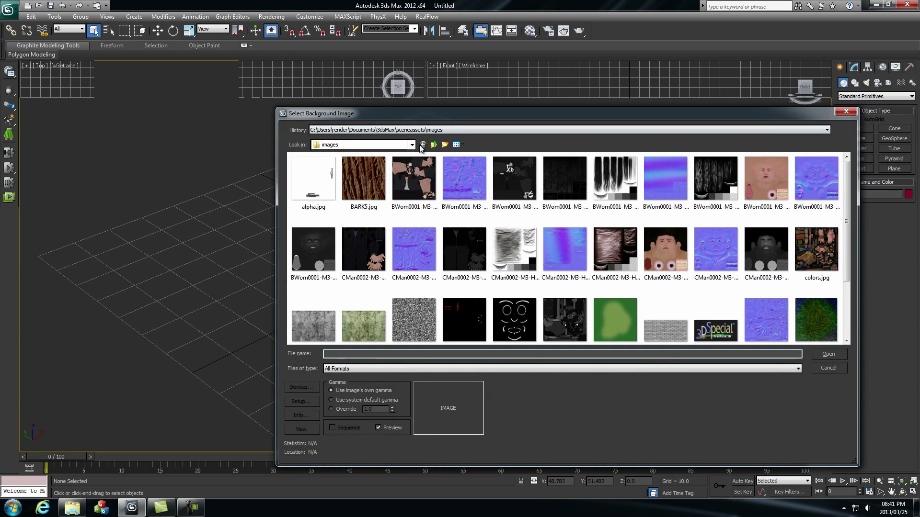
click(411, 144)
click(347, 231)
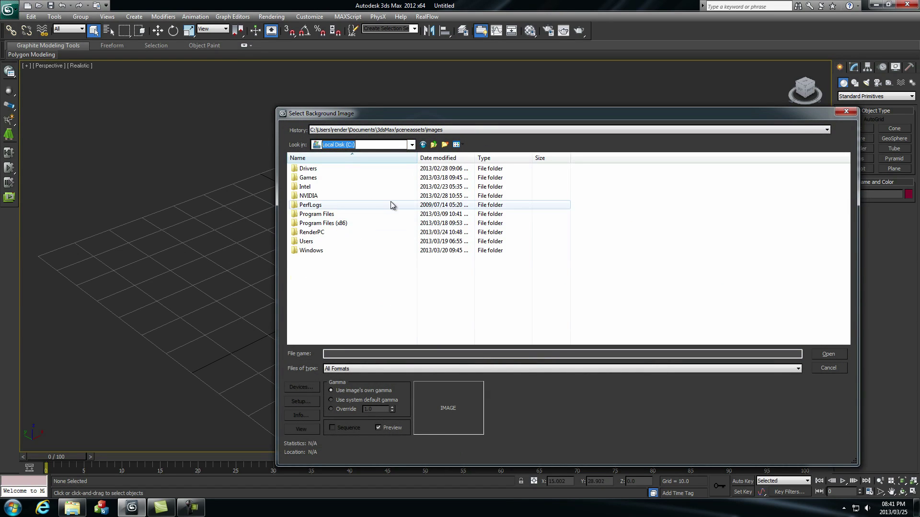
double_click(321, 234)
click(423, 145)
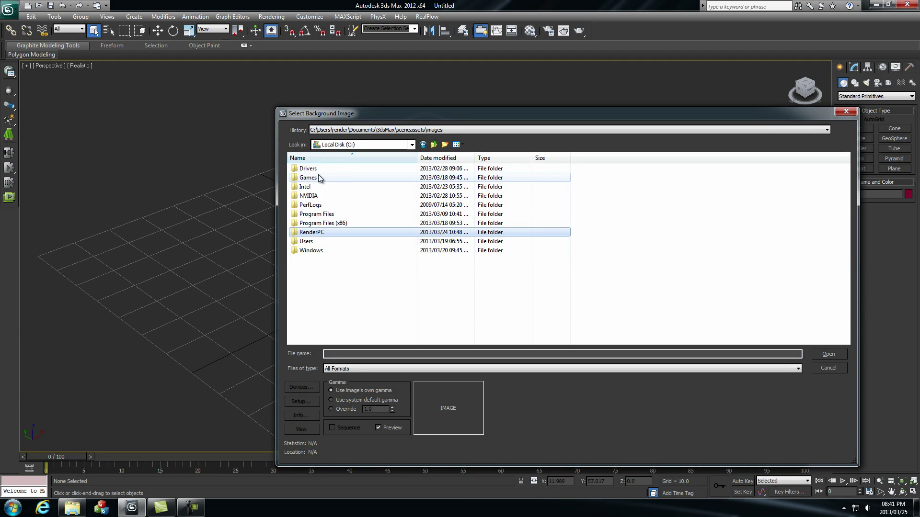
- Load Position.png from the Desktop's Tutorial folder as viewport background with system default gamma and the aspect ratio set to Match Bitmap
click(411, 145)
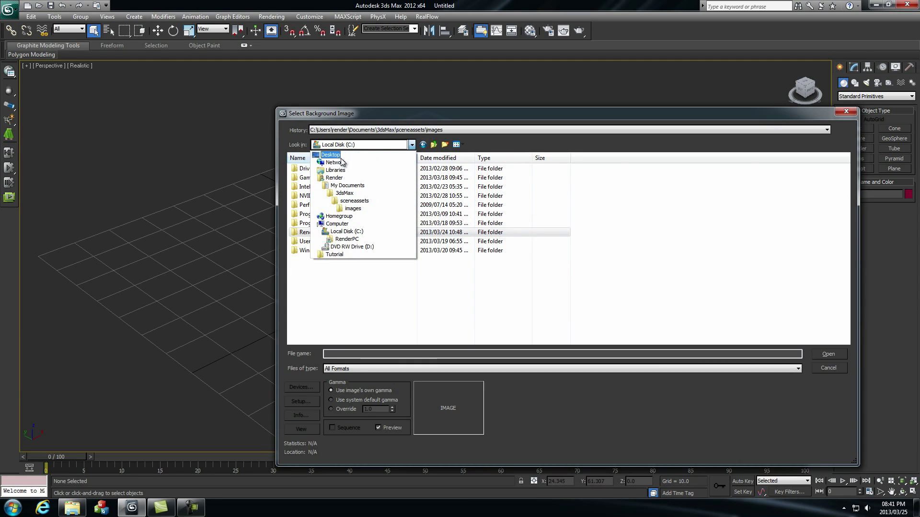
click(331, 155)
double_click(382, 191)
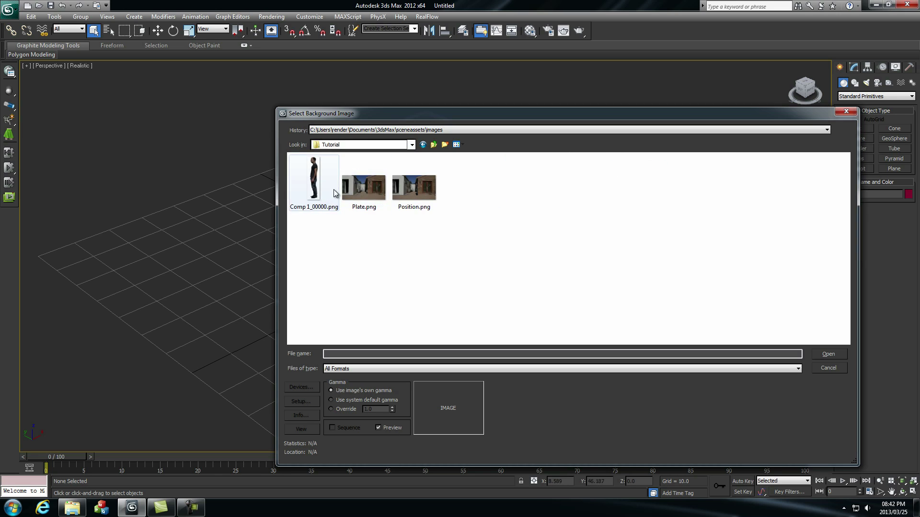
click(422, 190)
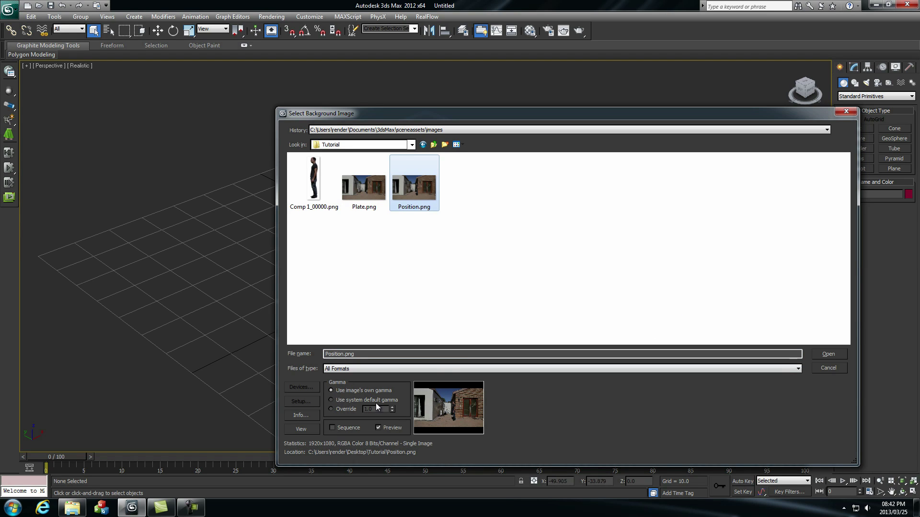
click(331, 400)
click(827, 353)
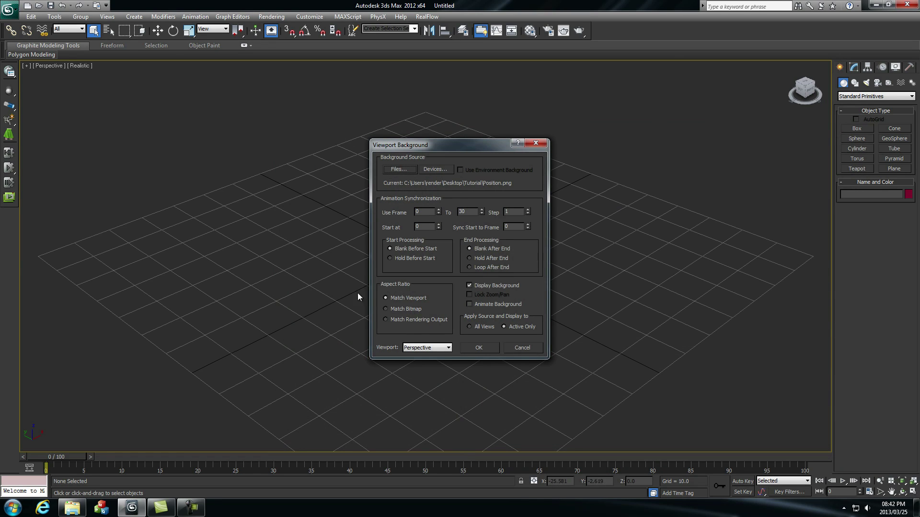
click(404, 309)
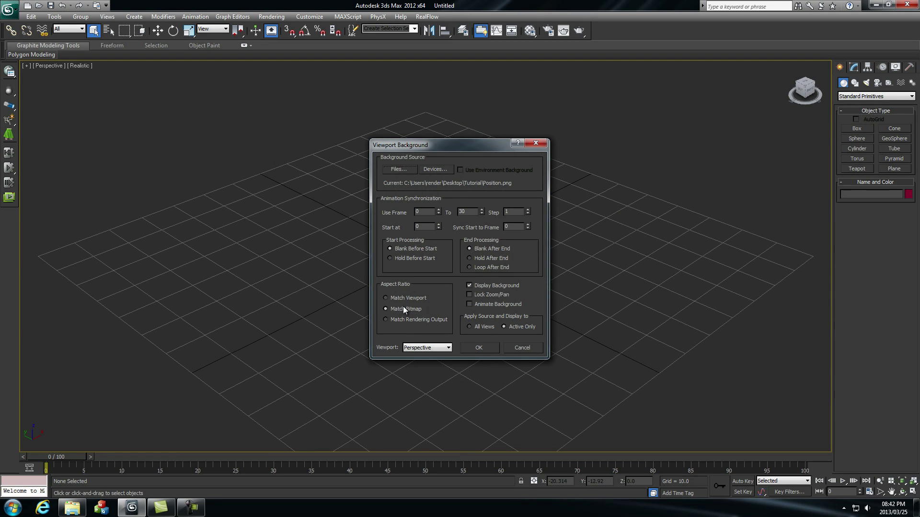
click(485, 347)
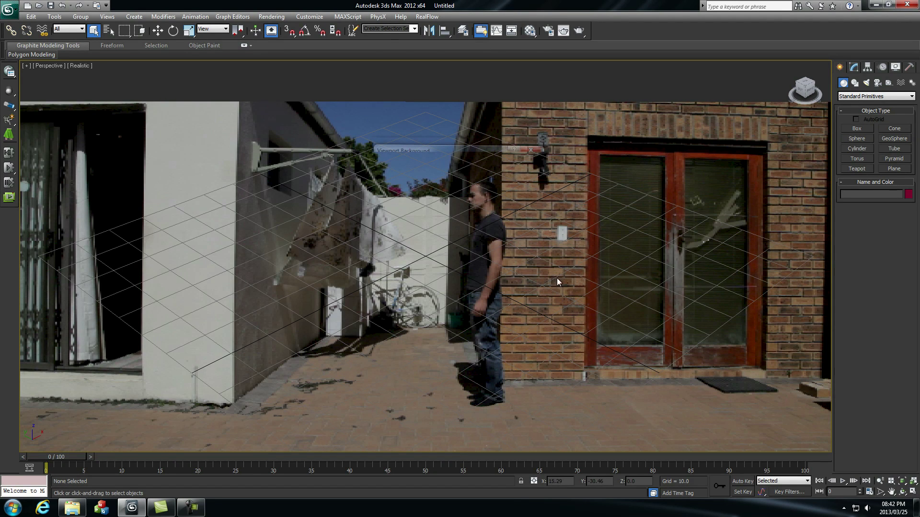
- Align the perspective grid with the paved ground in the background image and create a camera from that view
alt+middle_drag(584, 275, 526, 363)
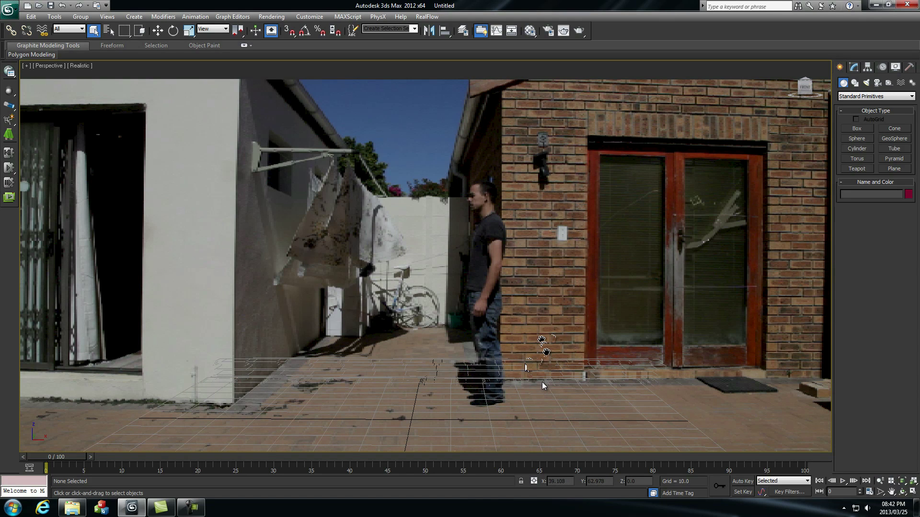
click(134, 16)
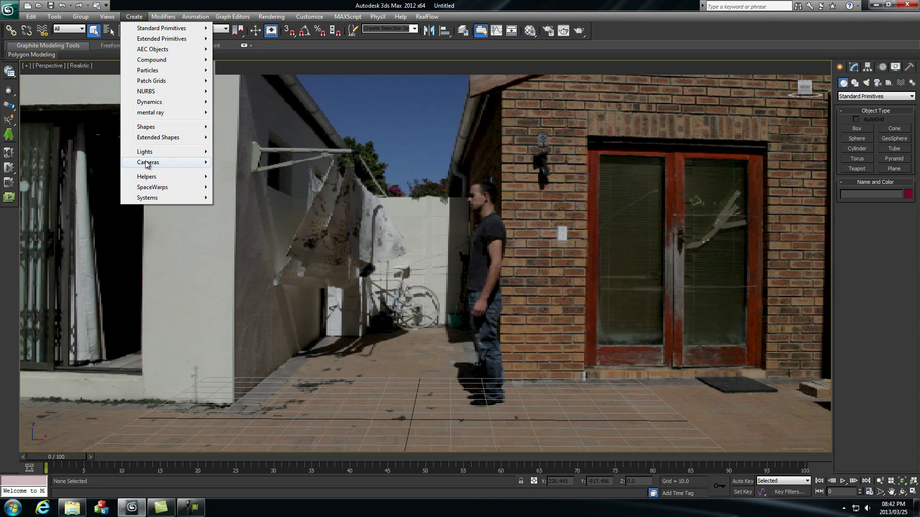
mouse_move(149, 163)
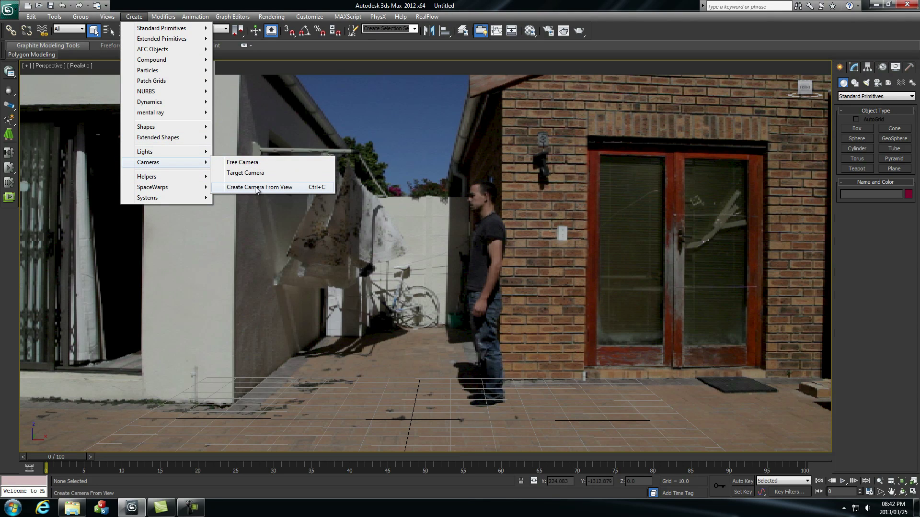
click(291, 187)
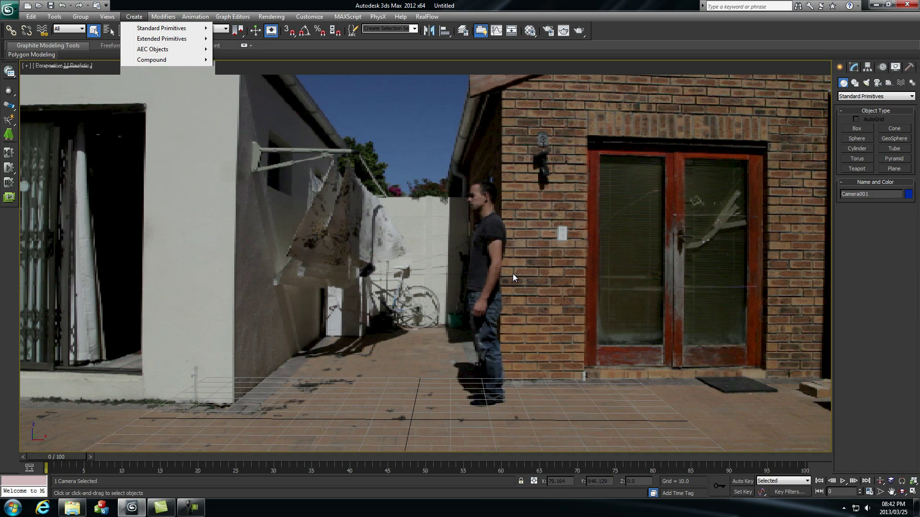
- Inspect the new camera from an orbited Perspective view, and set the viewport back to Camera001
click(47, 65)
click(72, 104)
alt+middle_drag(402, 286, 167, 114)
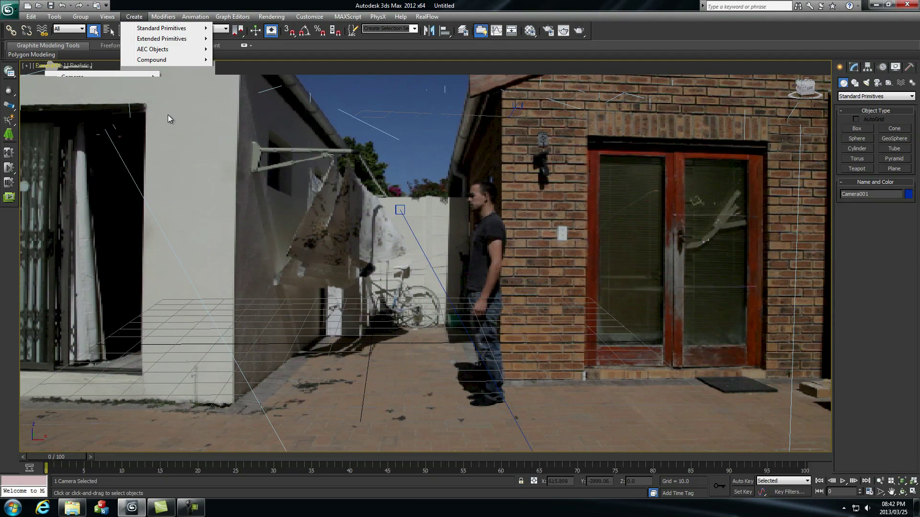
click(51, 65)
mouse_move(144, 77)
click(185, 78)
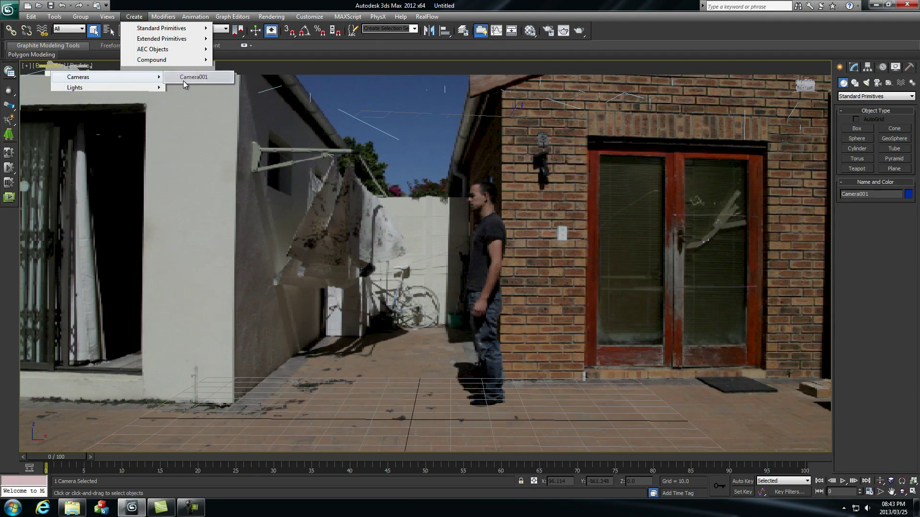
click(430, 144)
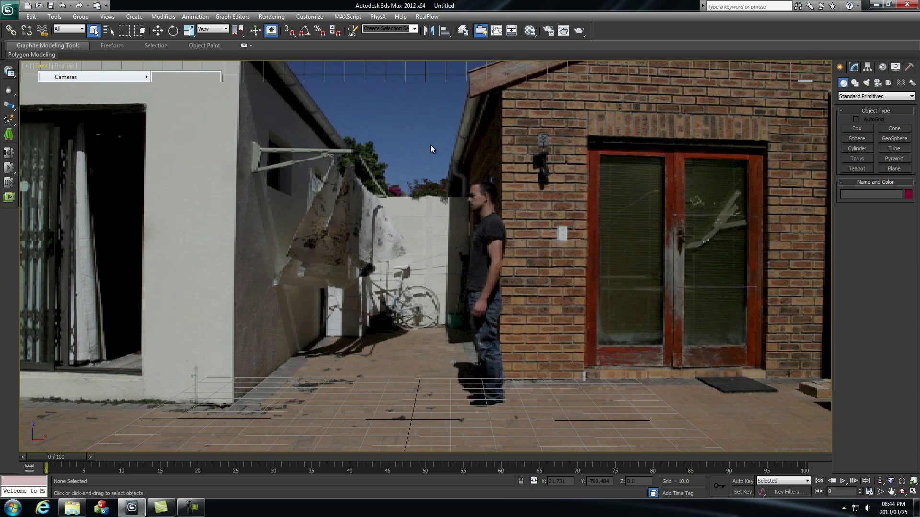
- In the Front view, trace a closed Line spline with corner points around the standing man's silhouette
click(45, 67)
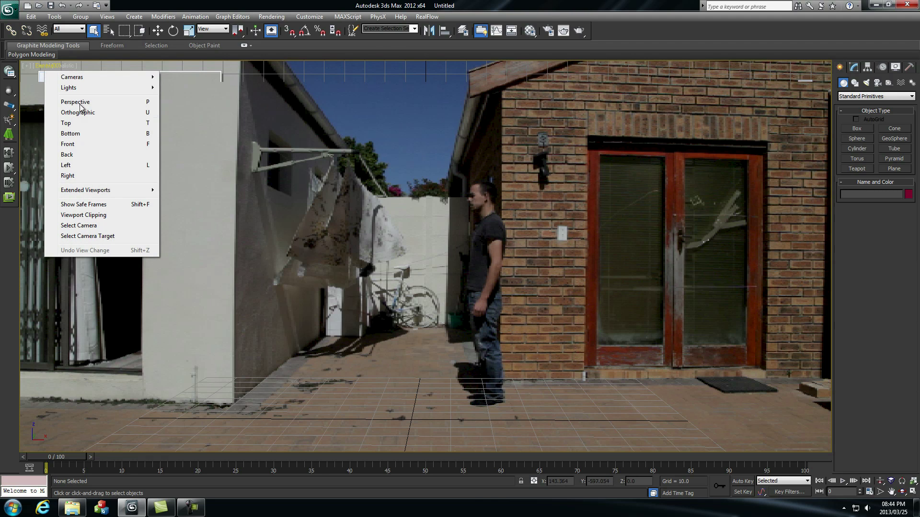
click(71, 143)
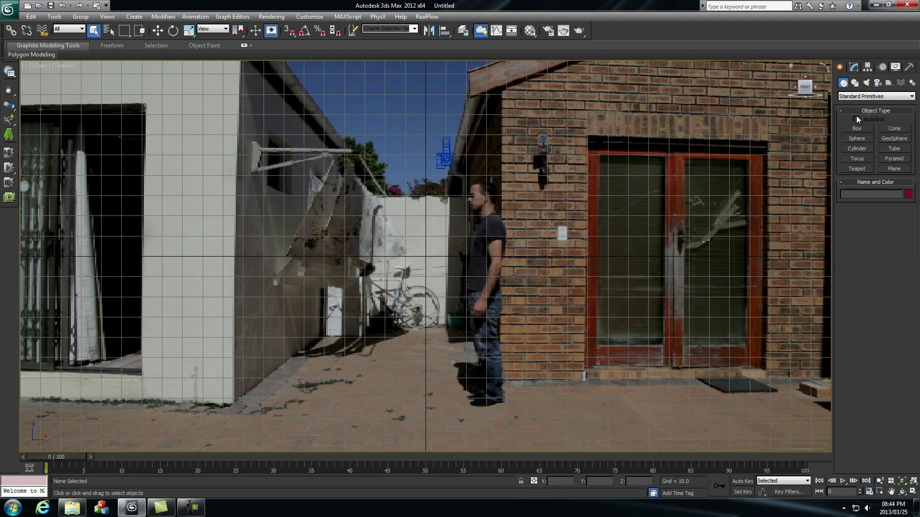
click(855, 82)
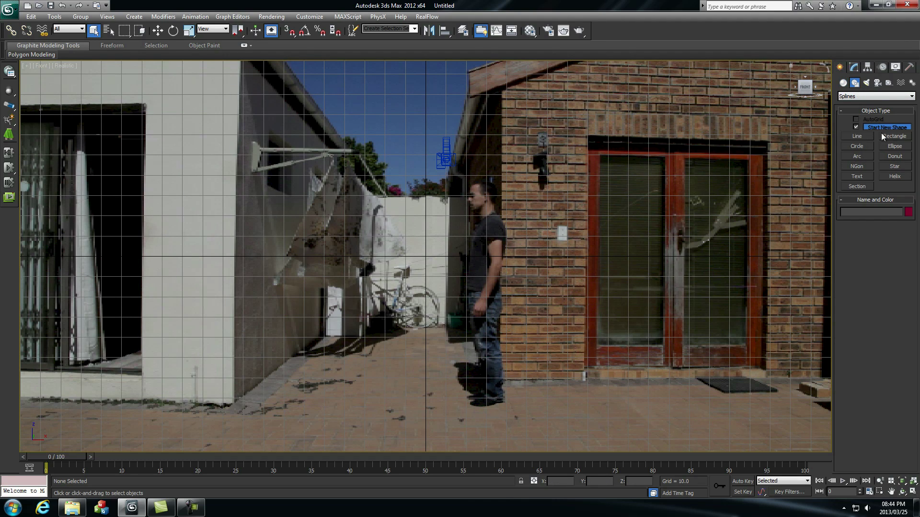
click(858, 136)
click(484, 181)
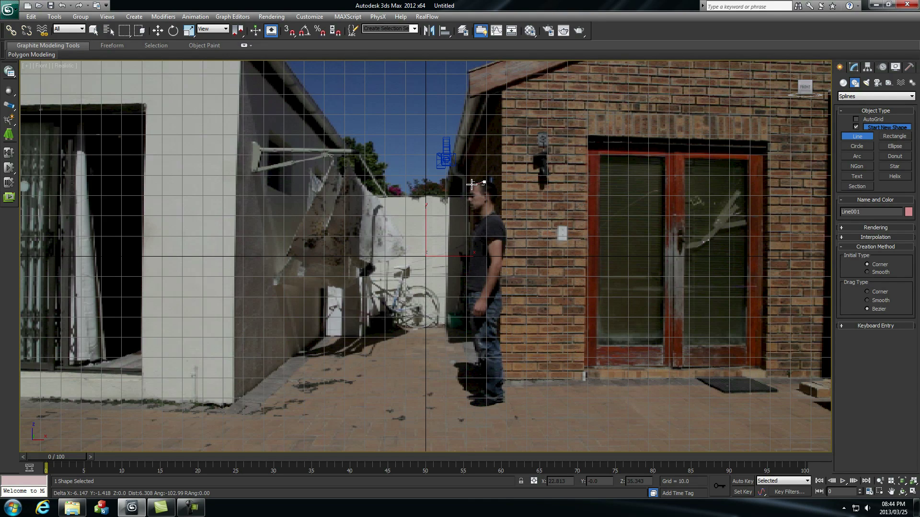
click(472, 185)
click(478, 223)
click(474, 231)
click(471, 243)
click(469, 259)
click(466, 275)
click(465, 293)
click(468, 314)
click(479, 367)
click(479, 383)
click(470, 401)
click(483, 406)
click(502, 402)
click(502, 376)
click(500, 341)
click(498, 307)
click(503, 262)
click(507, 246)
click(505, 231)
click(502, 216)
click(495, 206)
click(498, 195)
click(493, 187)
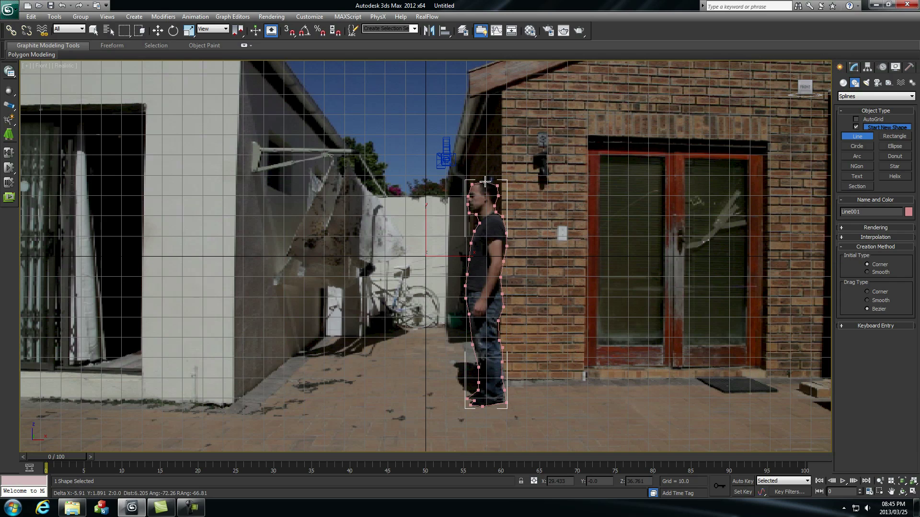
click(486, 181)
click(440, 283)
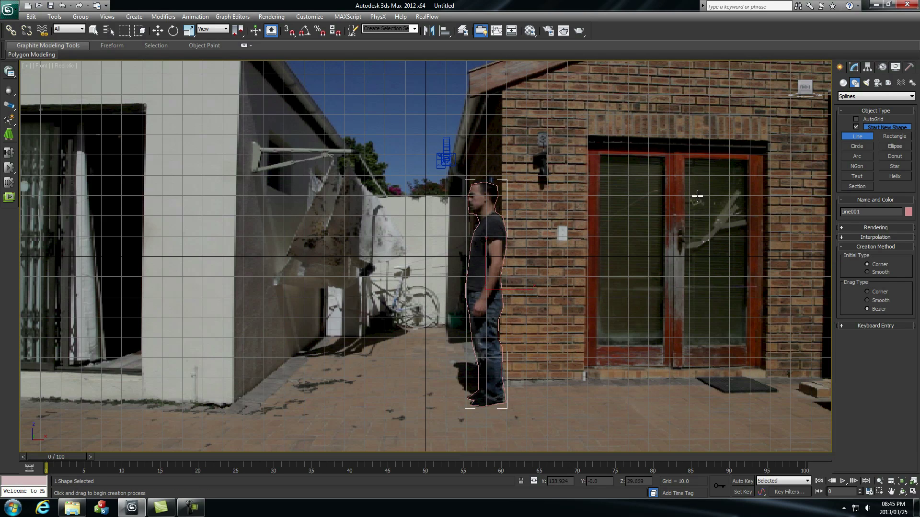
- Apply an Extrude modifier with an amount of 10 to the traced silhouette spline
click(855, 69)
click(854, 68)
click(911, 93)
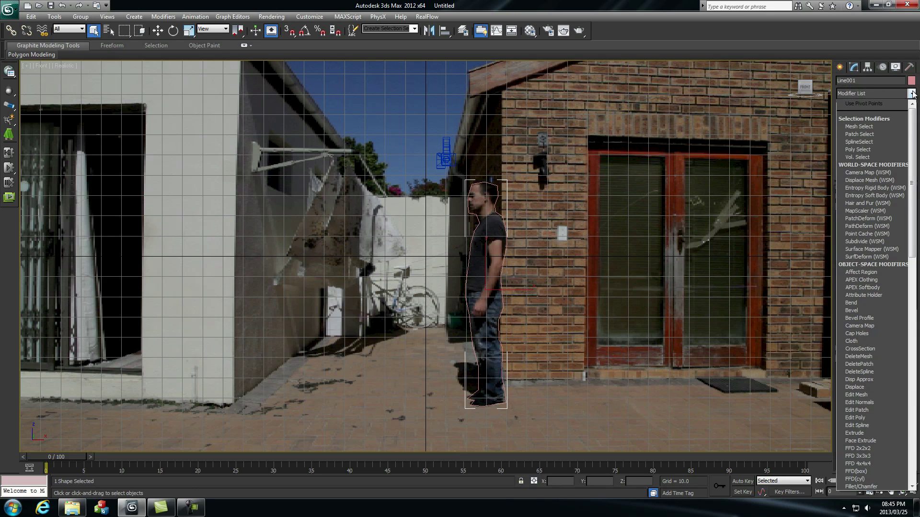
scroll(912, 136, down, 5)
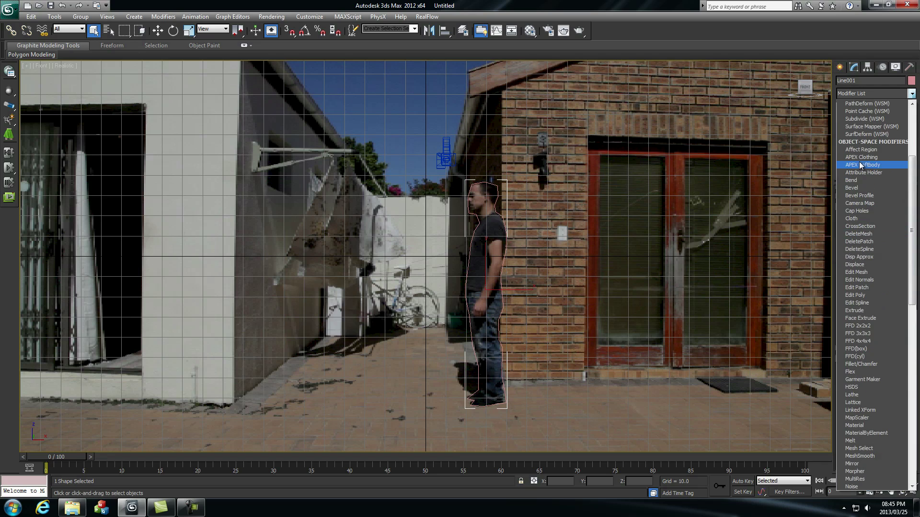
click(856, 311)
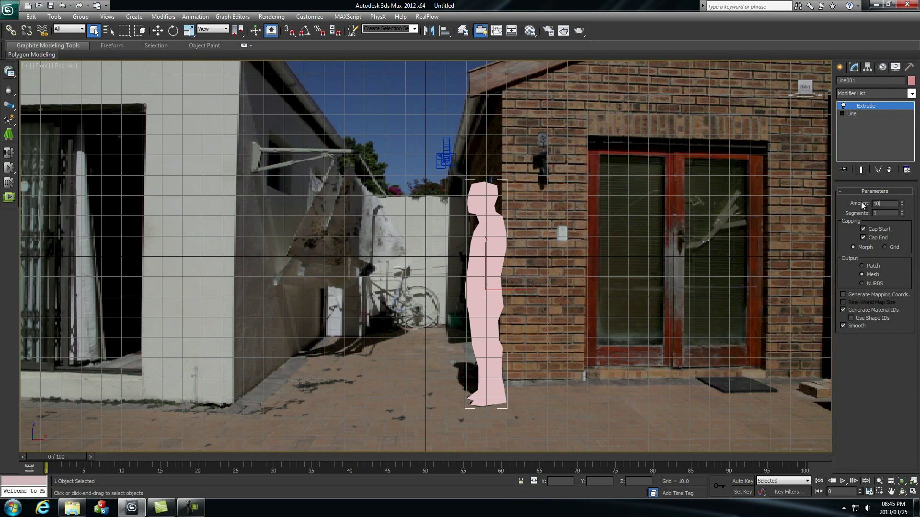
text(10)
key(Return)
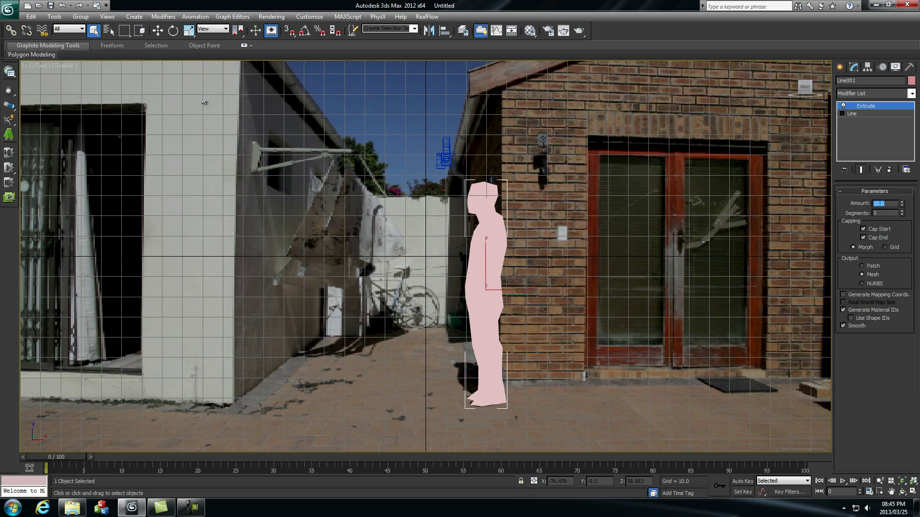
- Through Camera001, move the extruded silhouette back to about Y 253 and raise it to about Z 28, near the standing man
click(42, 65)
mouse_move(77, 78)
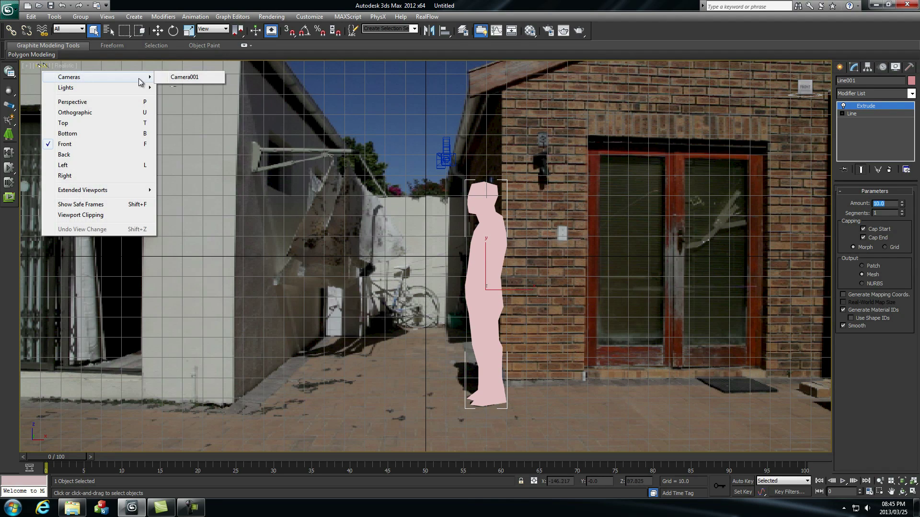
click(174, 78)
key(w)
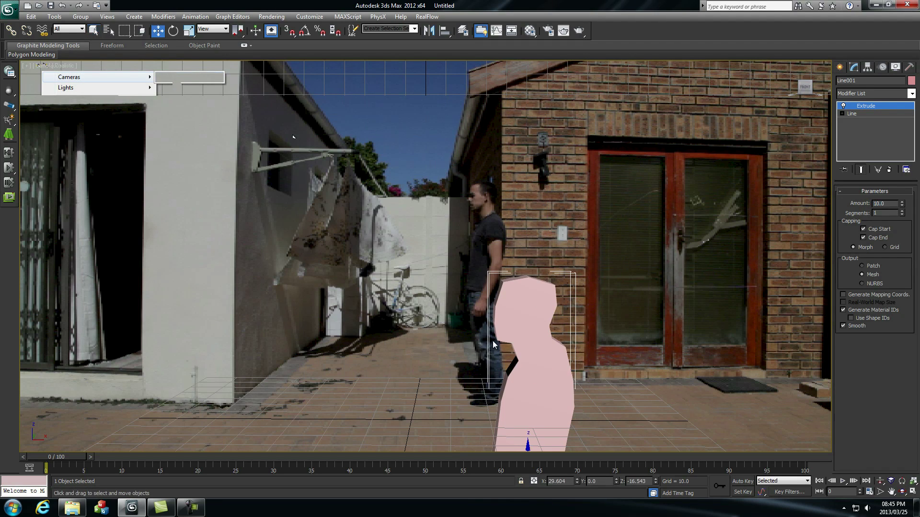
drag(528, 447, 190, 305)
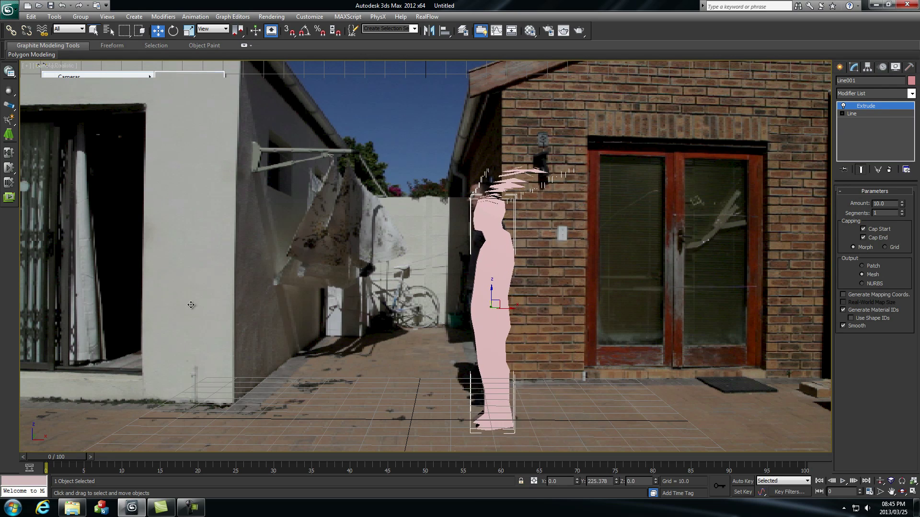
drag(491, 288, 492, 235)
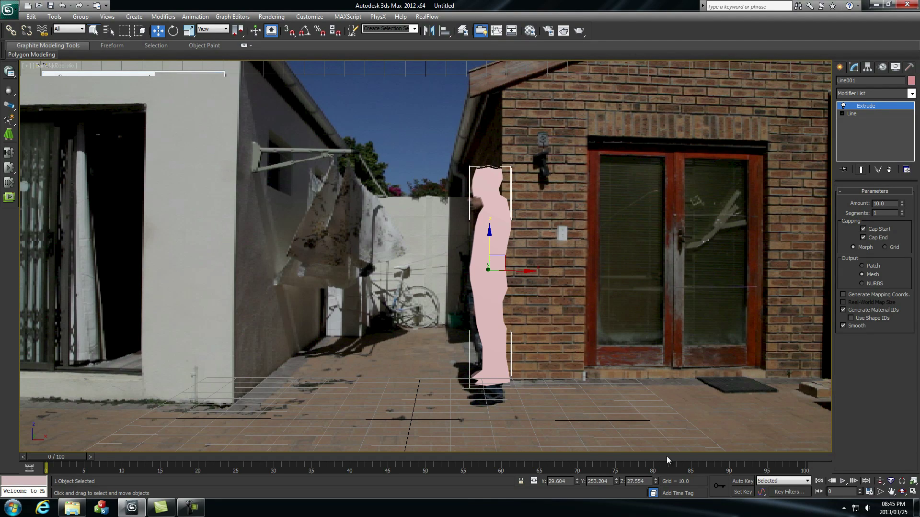
- Raise the silhouette to about Z 58 in the Front view, and bring it forward to about Y 126 through Camera001
click(50, 65)
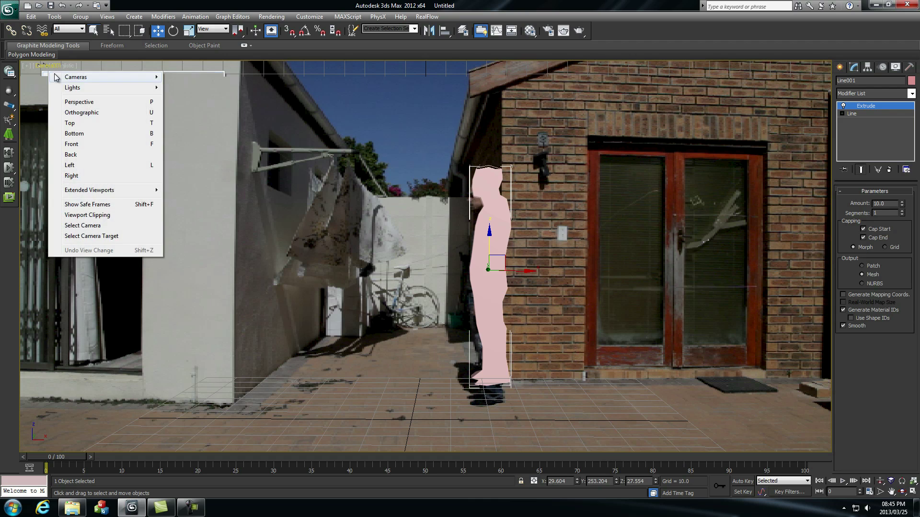
mouse_move(279, 190)
alt+middle_down()
mouse_move(242, 196)
mouse_move(272, 205)
mouse_move(285, 192)
alt+middle_up()
alt+middle_drag(442, 195, 555, 253)
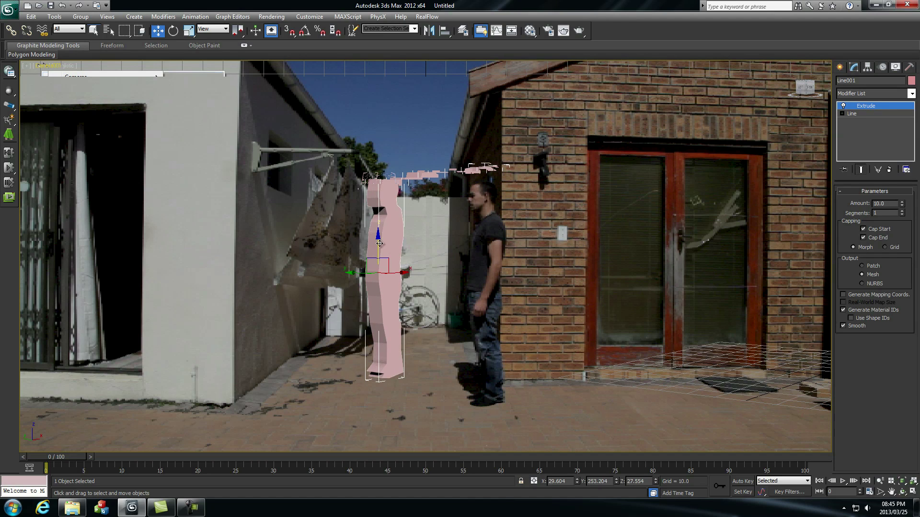
click(53, 69)
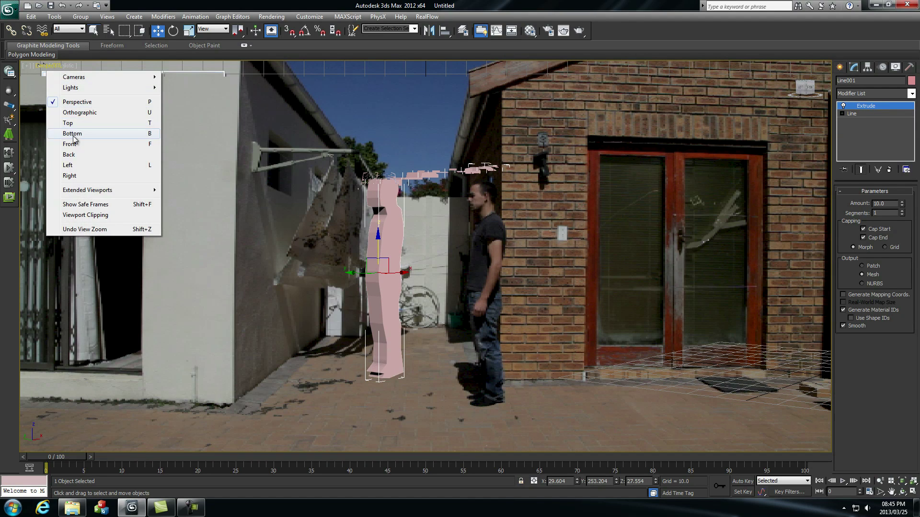
click(74, 144)
drag(486, 155, 485, 103)
click(41, 66)
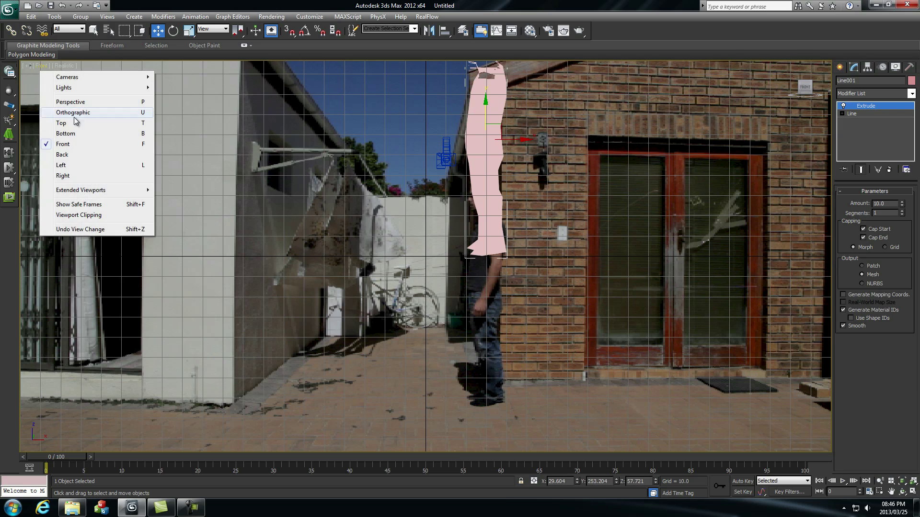
mouse_move(72, 78)
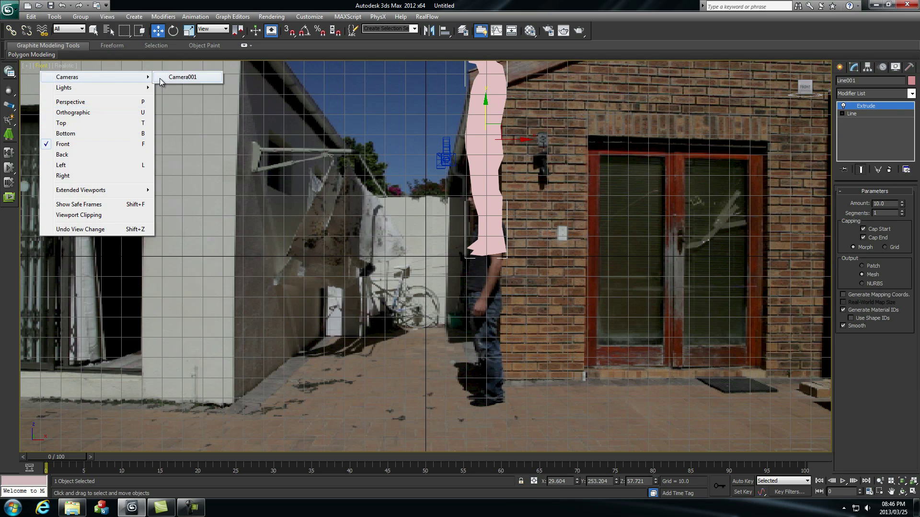
click(173, 77)
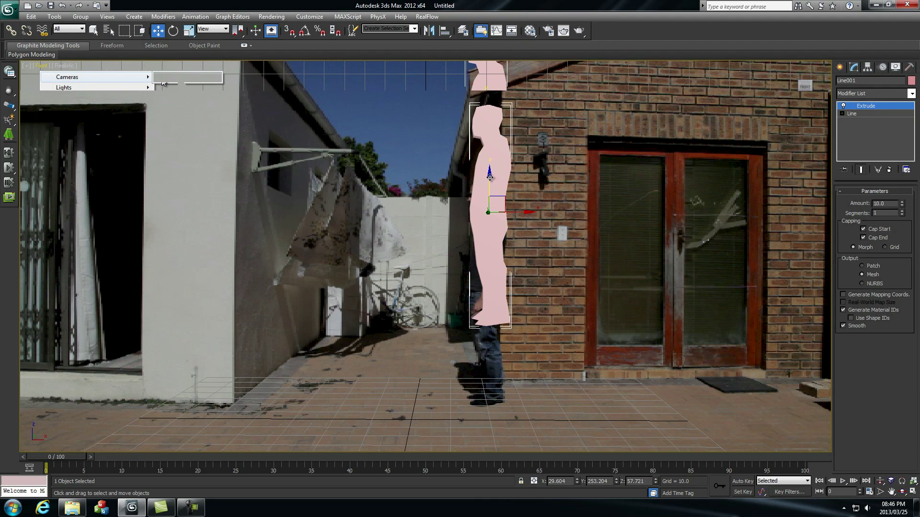
drag(530, 210, 746, 233)
drag(774, 203, 496, 206)
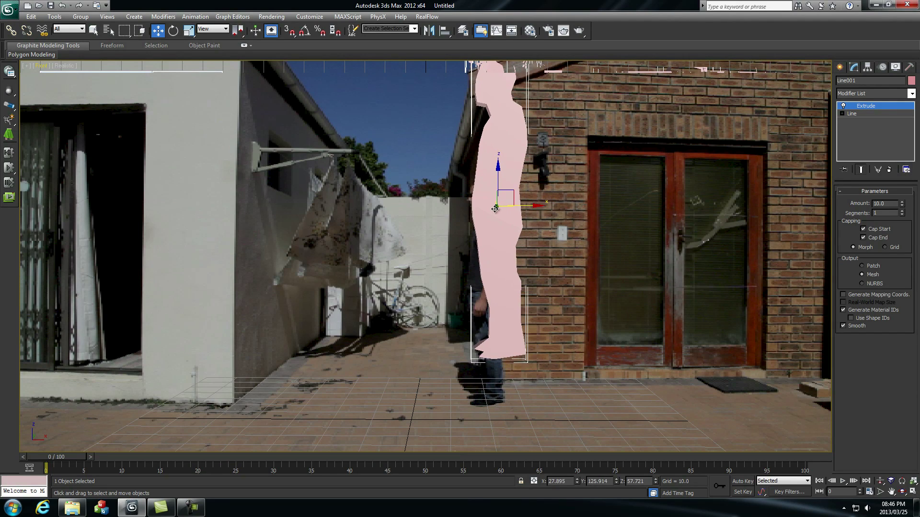
- In the Front view, scale the silhouette uniformly to about 66% and lower it to about Z 38, returning to Camera001
click(42, 66)
click(74, 144)
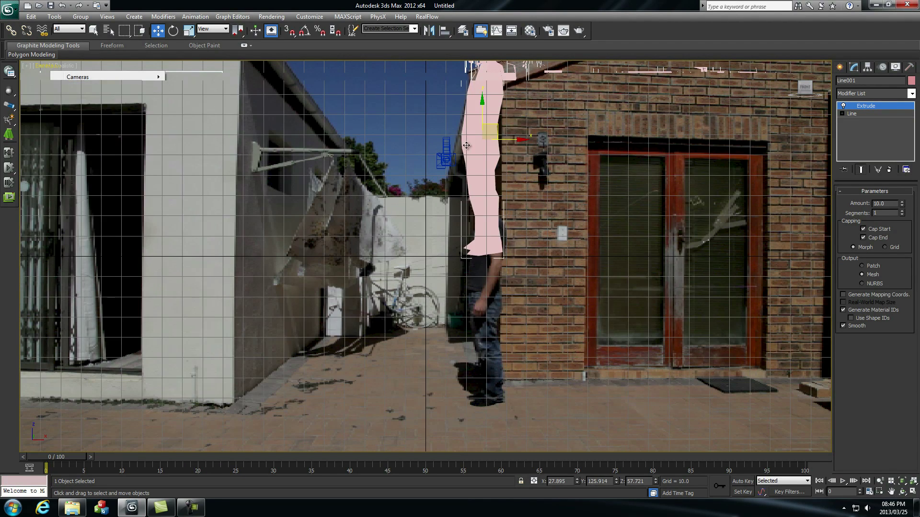
drag(482, 106, 482, 105)
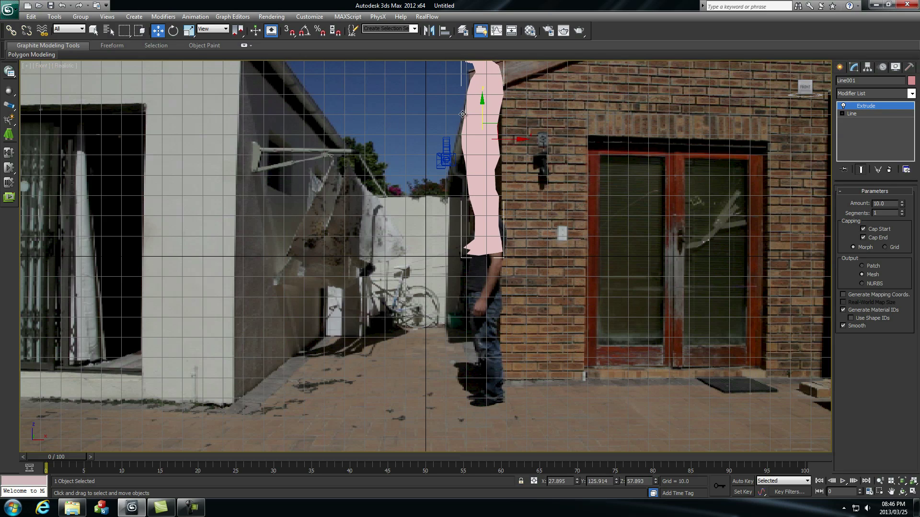
key(r)
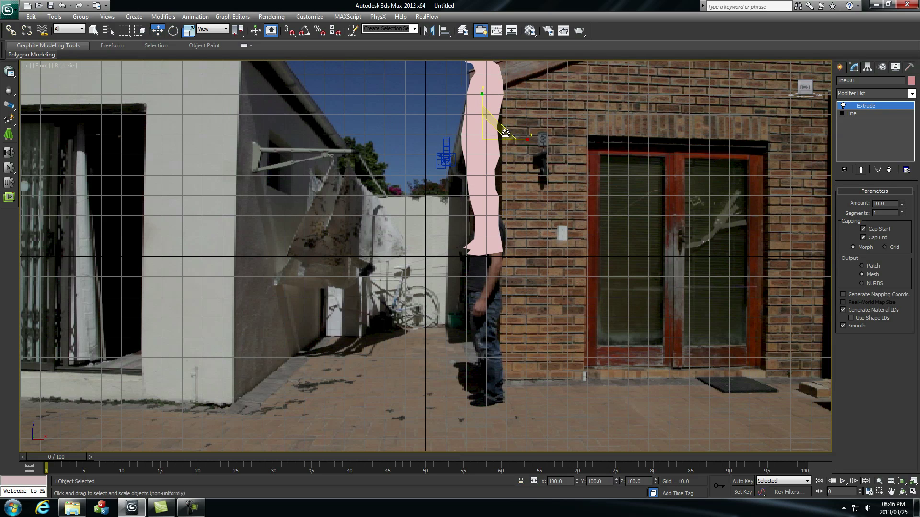
drag(485, 129, 459, 156)
key(w)
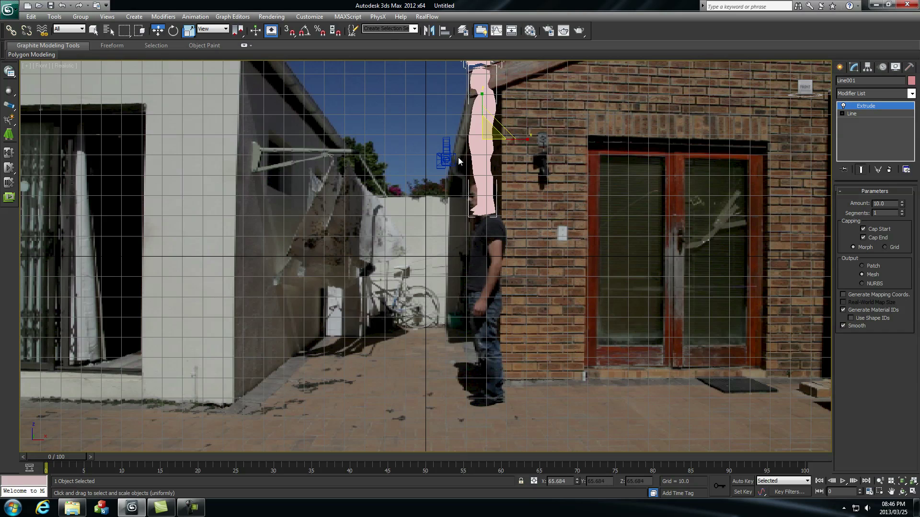
drag(482, 101, 482, 141)
click(42, 66)
mouse_move(85, 79)
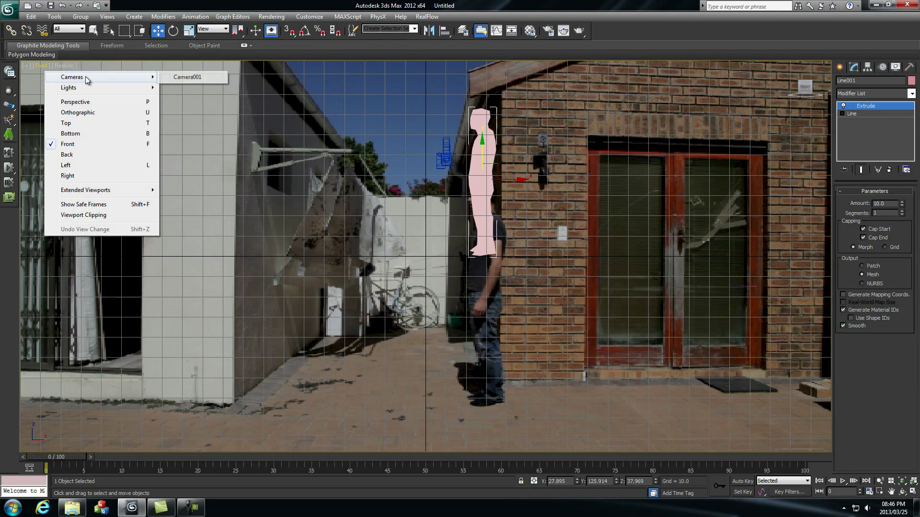
click(184, 76)
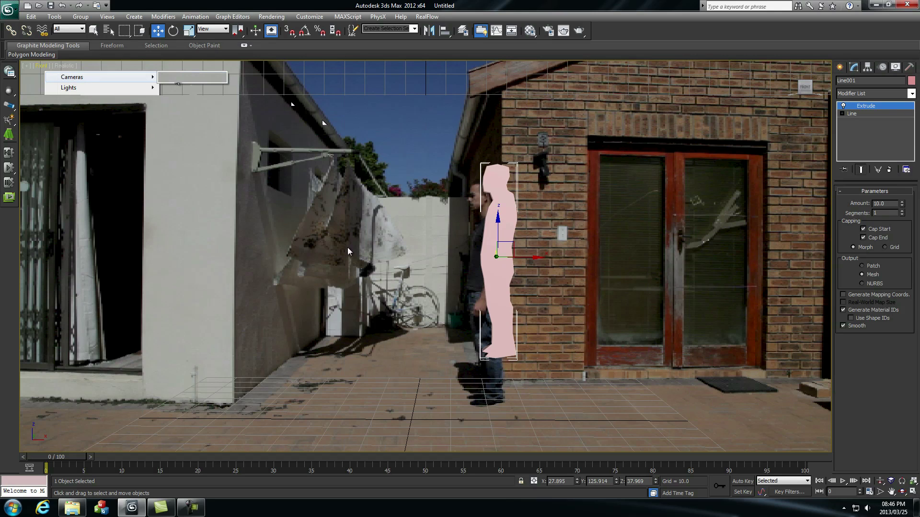
- Bring the silhouette forward to about Y 71 in an orbited Perspective view, and shift it to about X 22 through Camera001
click(41, 65)
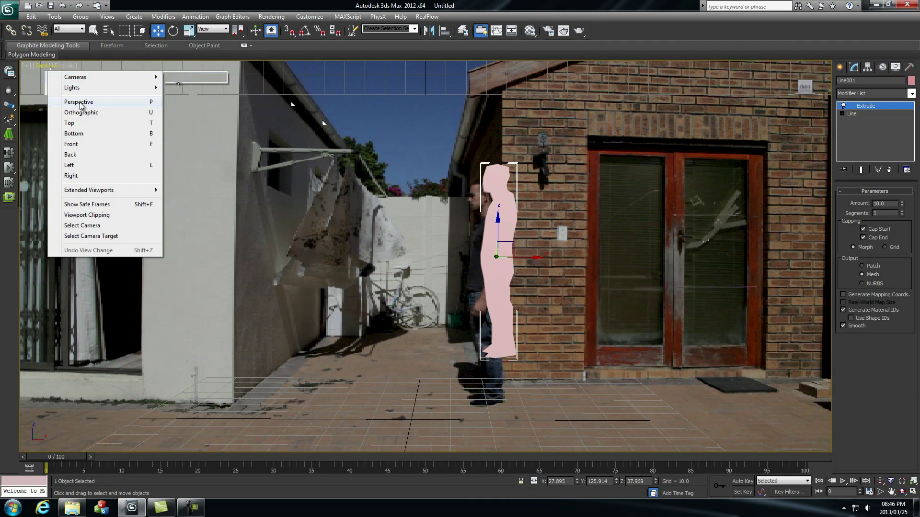
alt+middle_drag(355, 220, 393, 233)
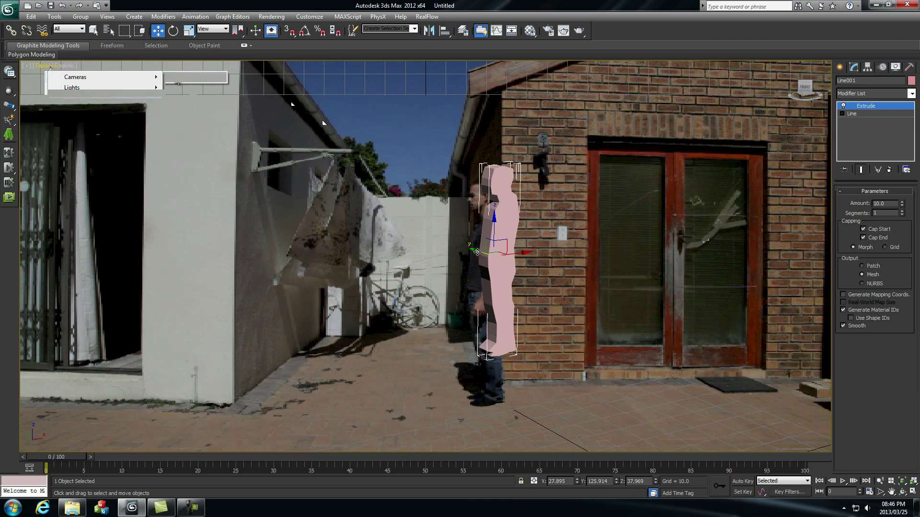
drag(471, 250, 558, 277)
click(44, 68)
click(184, 79)
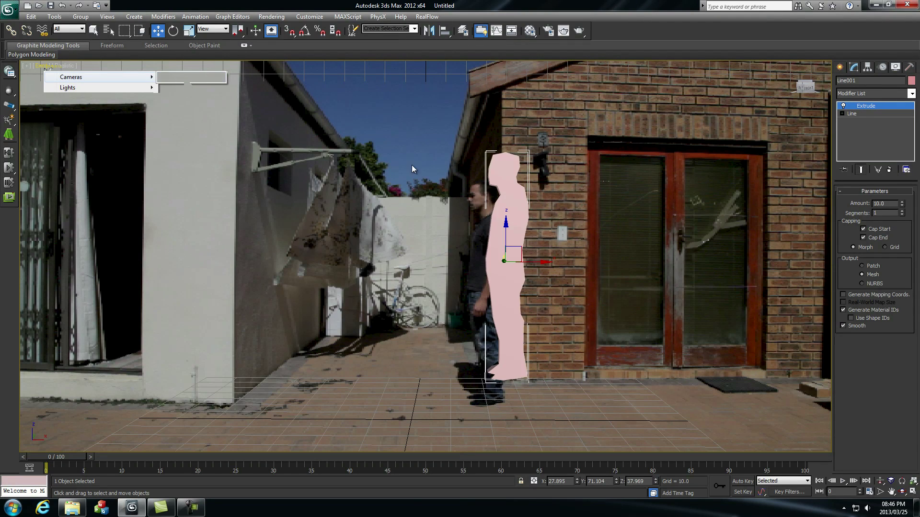
drag(545, 262, 527, 263)
- Fine-tune the silhouette's depth in Perspective and align it over the man through Camera001, at about X 21, Y 52, Z 32
click(46, 68)
click(72, 101)
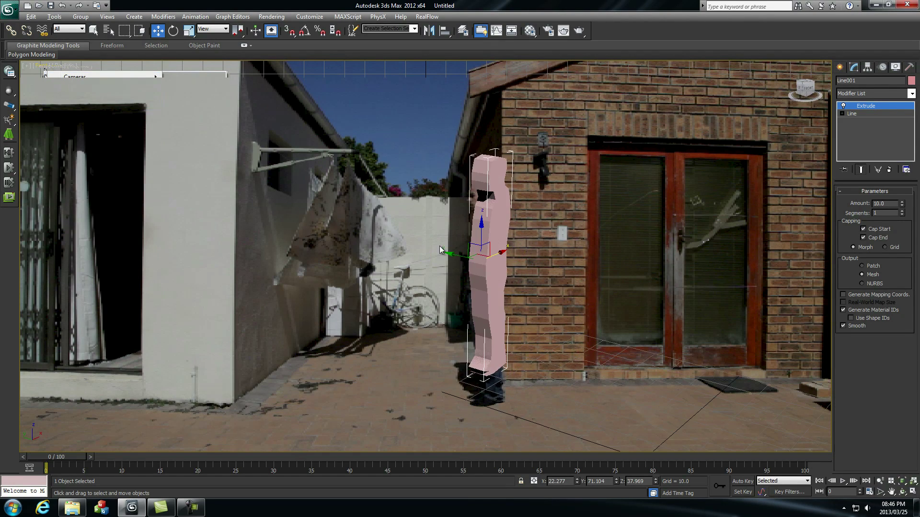
drag(450, 255, 491, 284)
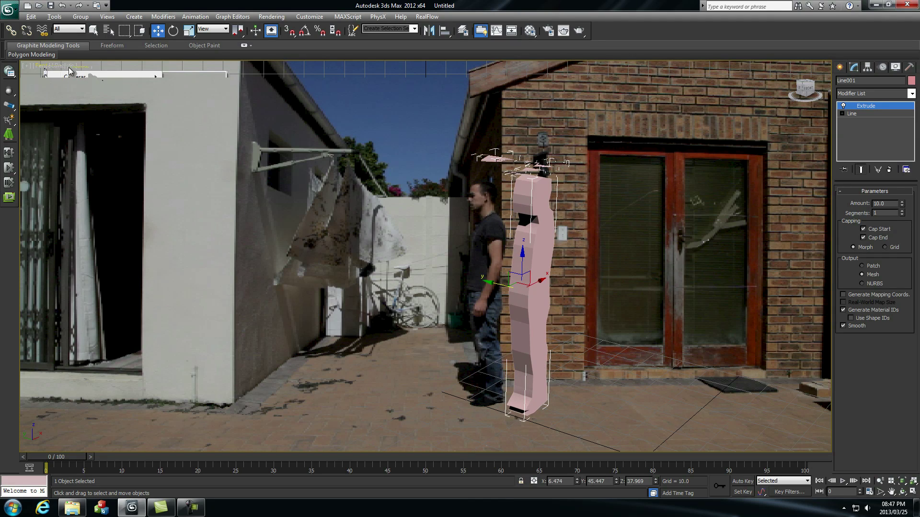
click(45, 67)
mouse_move(139, 77)
click(189, 77)
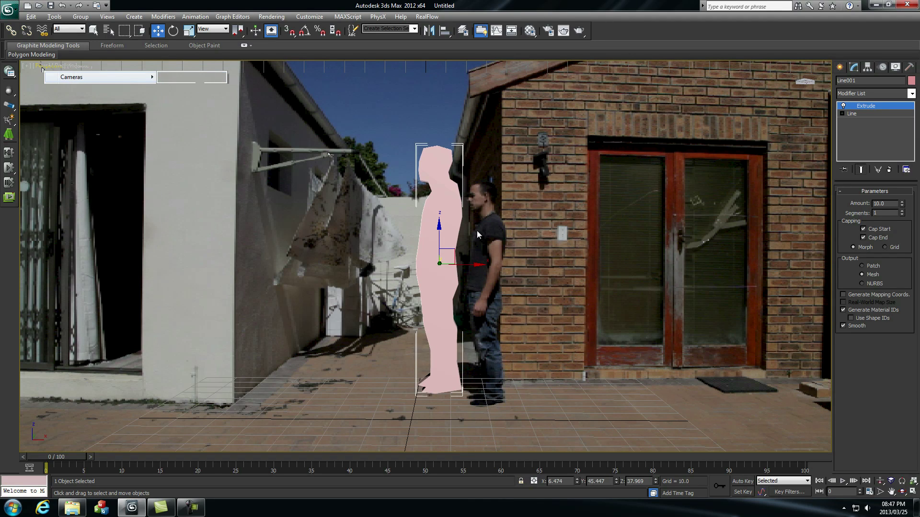
drag(476, 269, 520, 270)
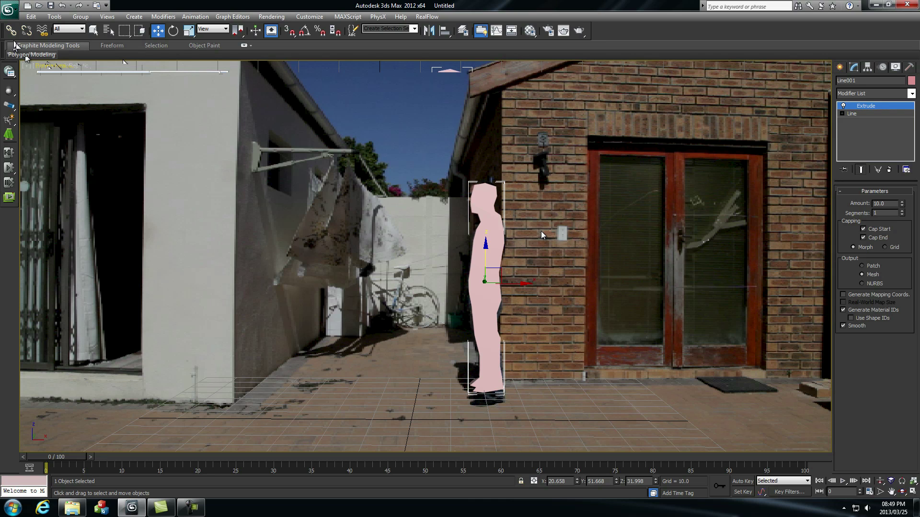
- Deselect the silhouette and assign a Bitmap map to the Diffuse Color of the 01 - Default material
click(539, 252)
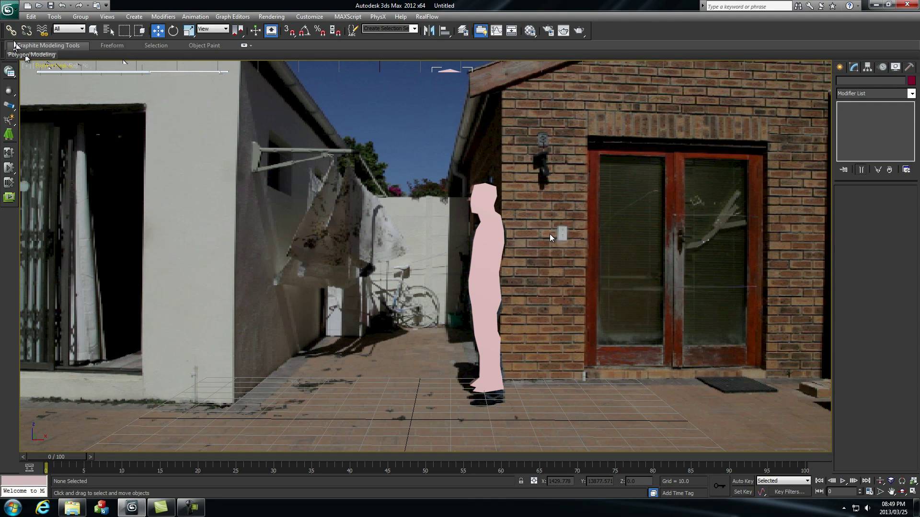
key(m)
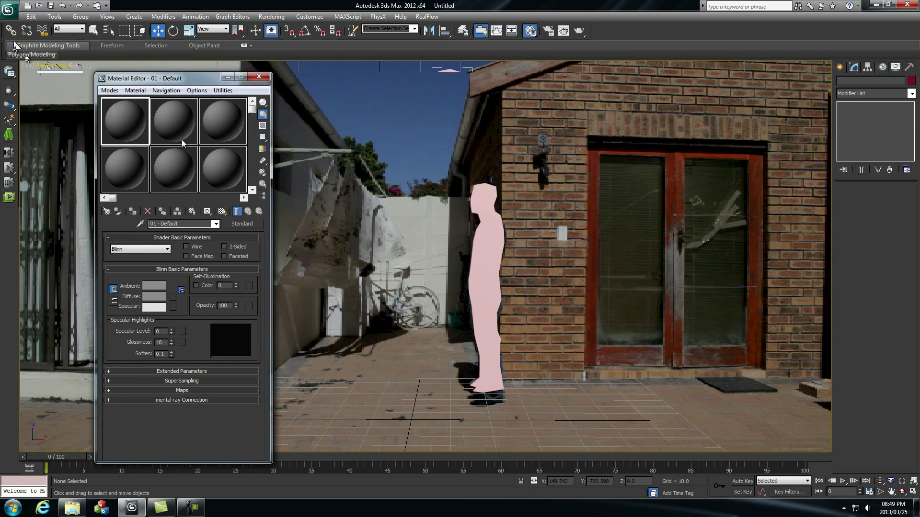
click(188, 390)
click(109, 265)
click(196, 265)
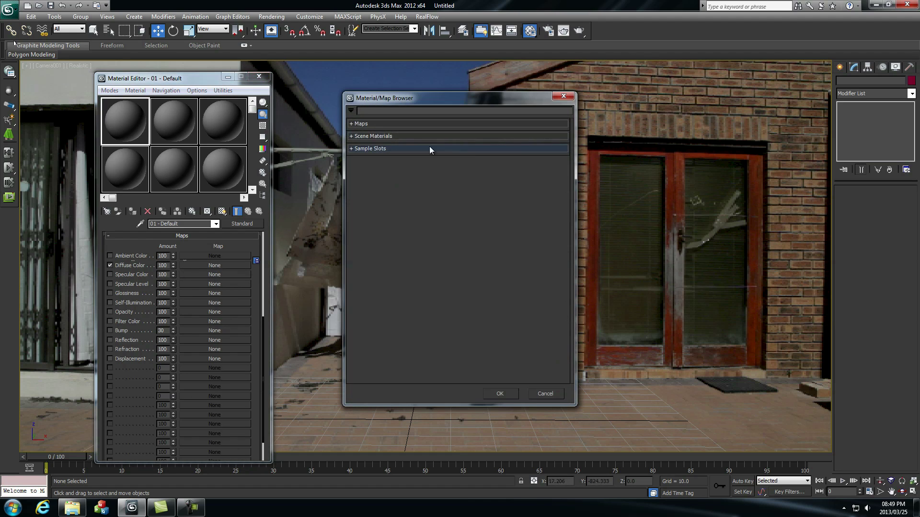
click(358, 124)
click(380, 144)
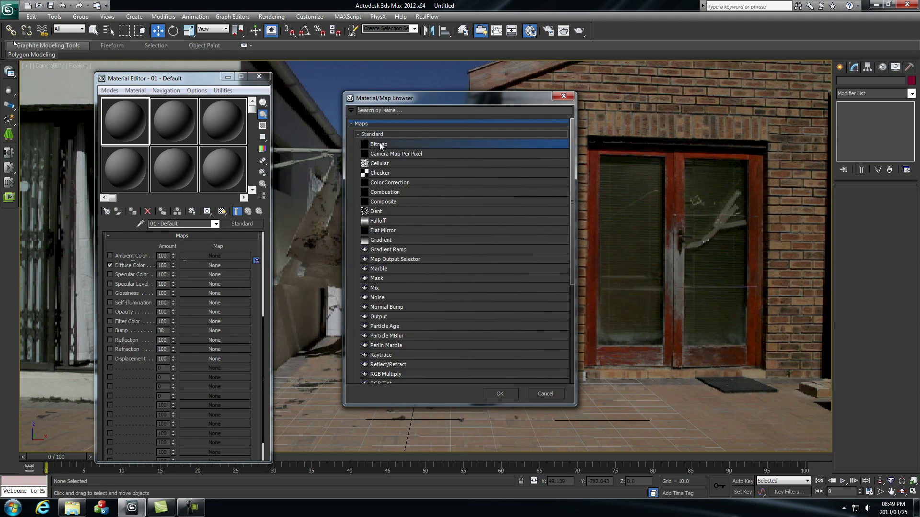
double_click(380, 145)
- Load Comp 1_00000.png from the Desktop's Tutorial folder as the diffuse bitmap
click(136, 38)
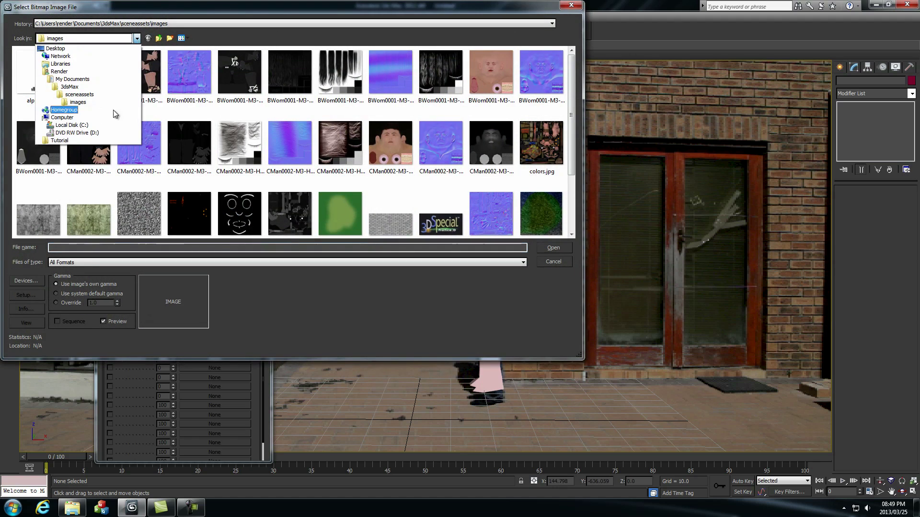
click(107, 125)
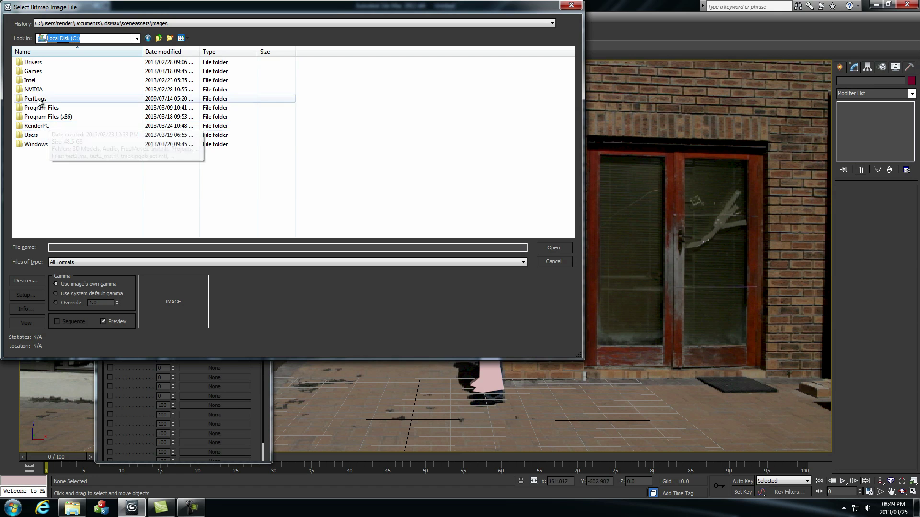
click(136, 39)
click(53, 48)
double_click(32, 94)
double_click(40, 79)
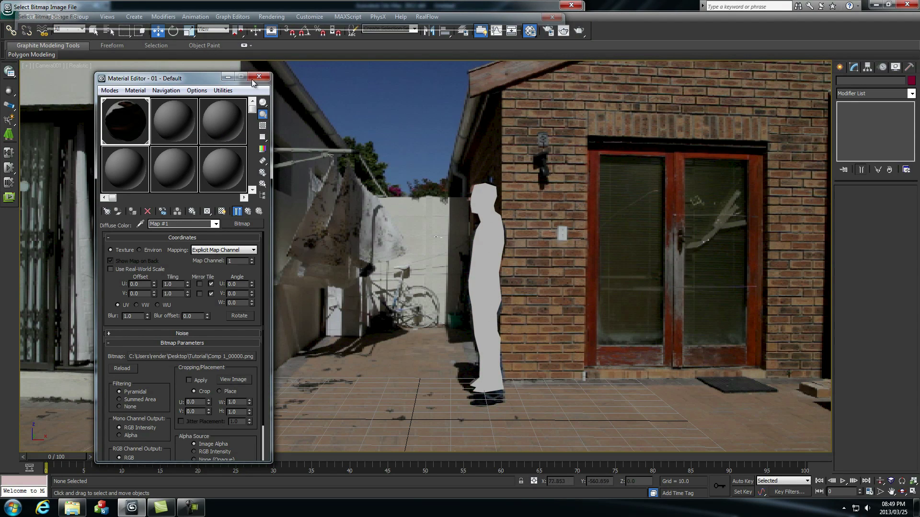
- Set the Camera001 viewport to display realistic materials with maps
drag(117, 81, 114, 87)
click(79, 66)
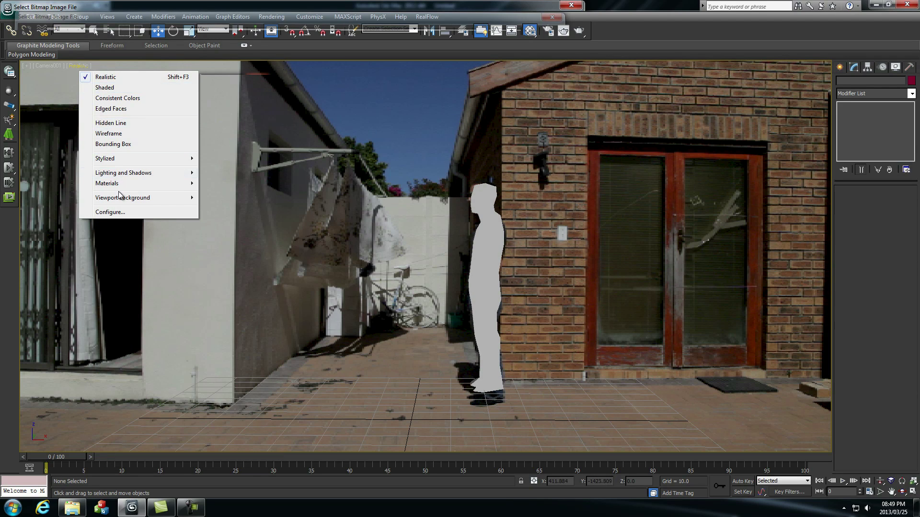
mouse_move(122, 183)
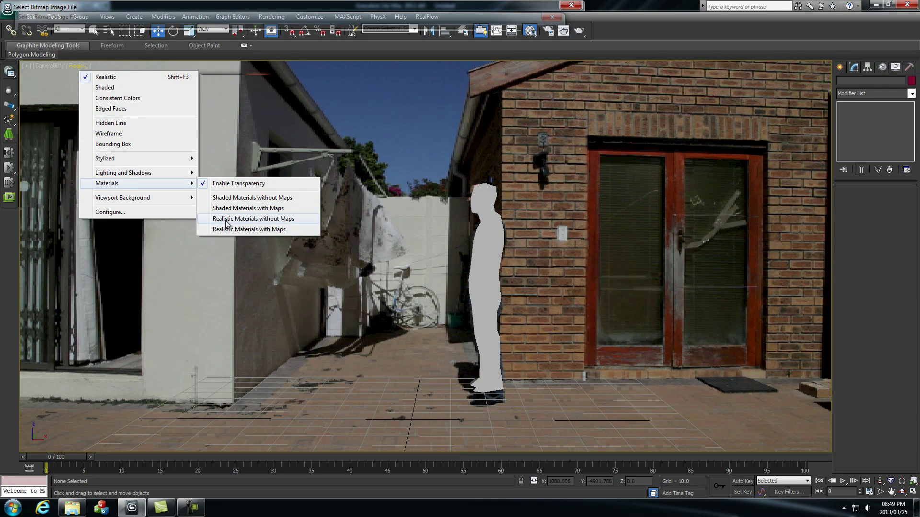
click(277, 230)
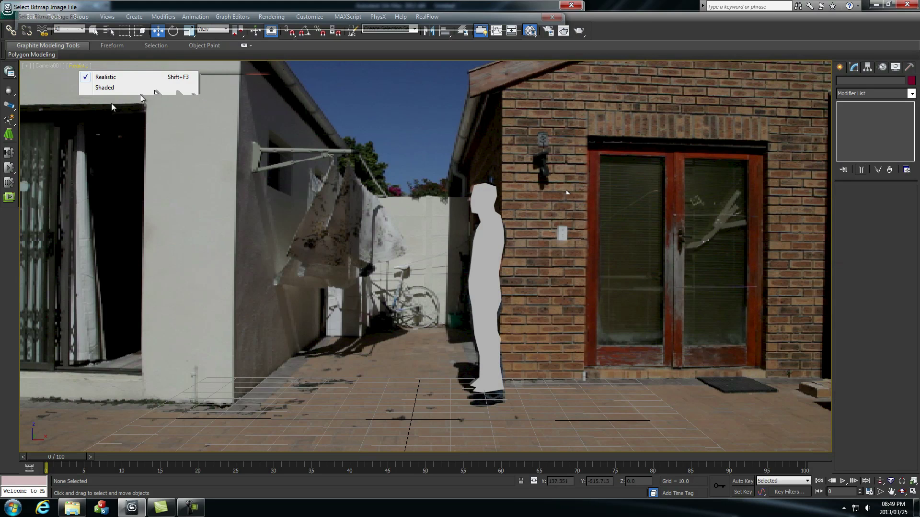
key(m)
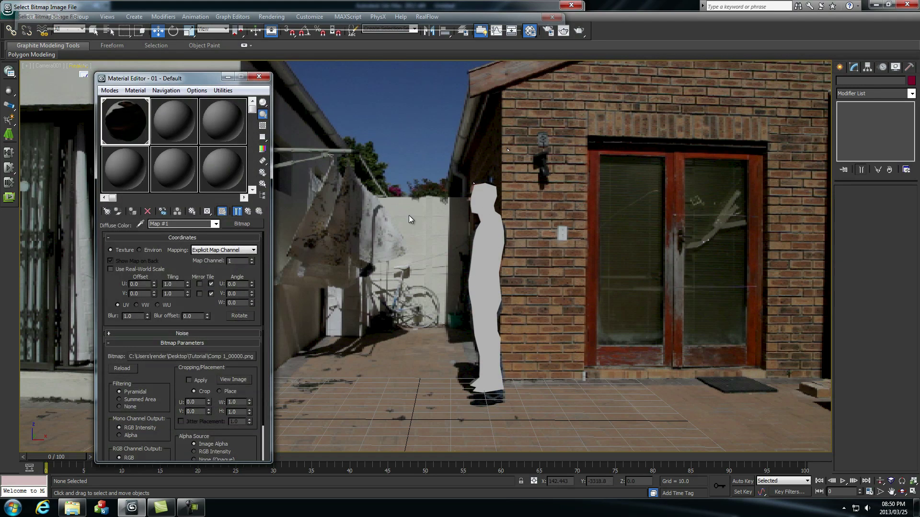
click(179, 113)
click(114, 119)
click(163, 125)
click(124, 127)
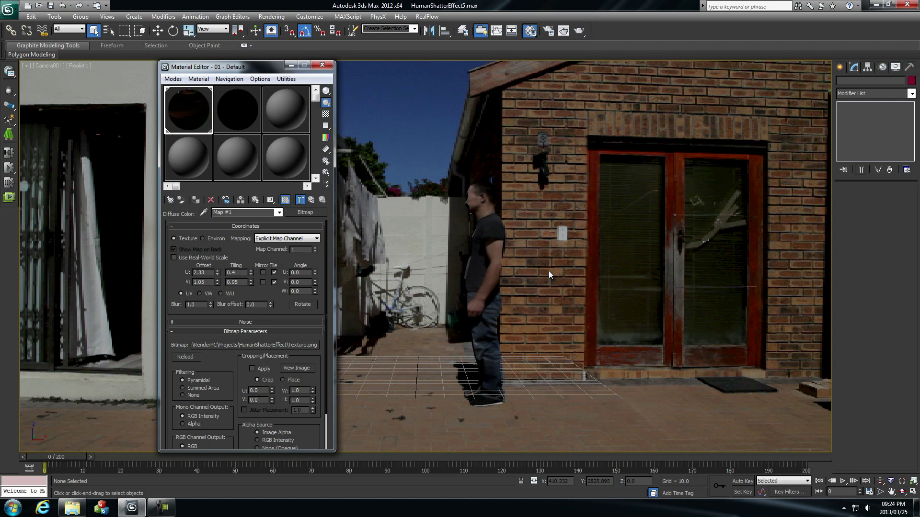
key(m)
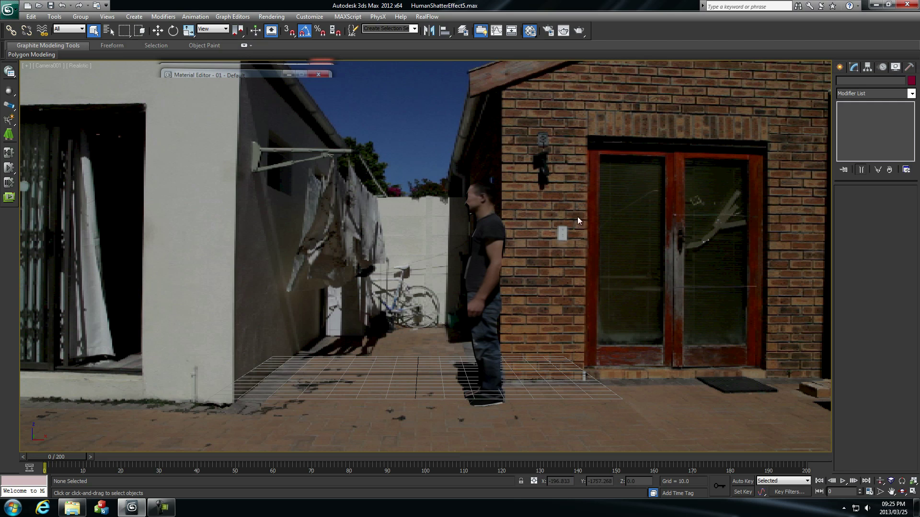
- Create a tall box over the front of the white building, about 19 long and 75 wide
click(840, 67)
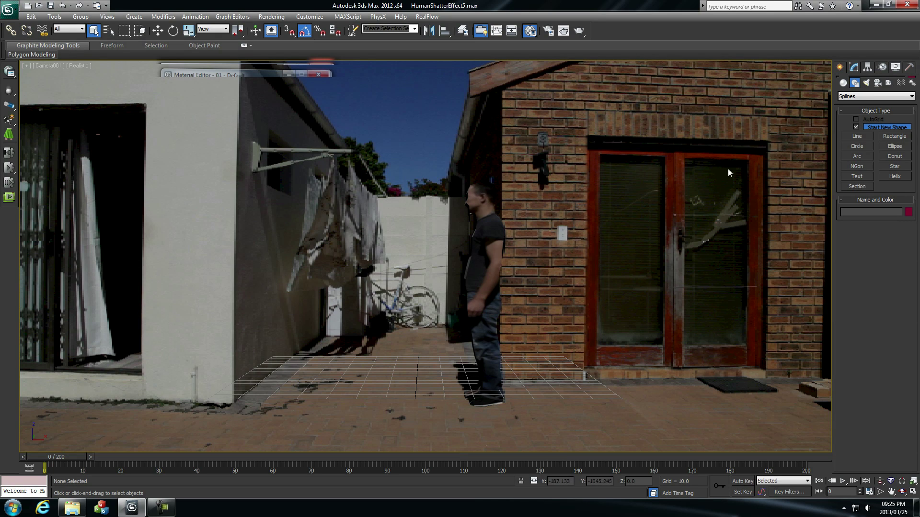
click(843, 83)
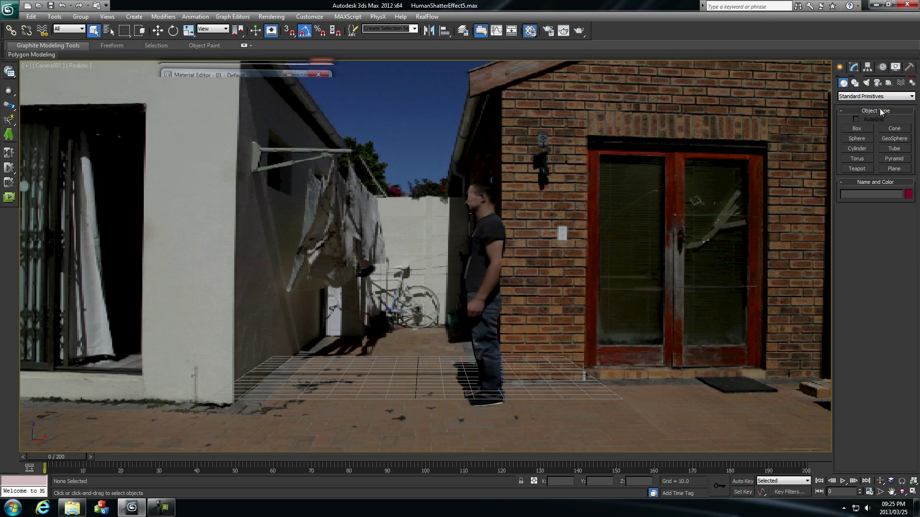
click(857, 129)
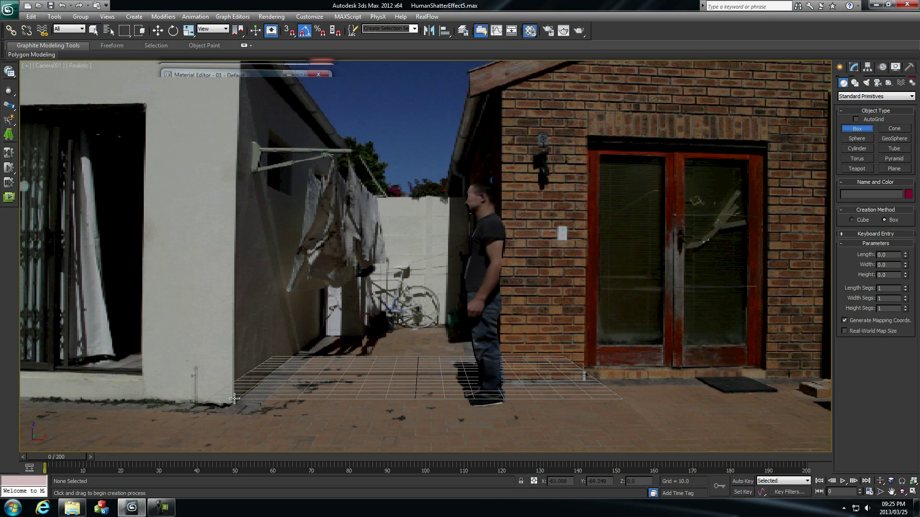
drag(233, 404, 28, 396)
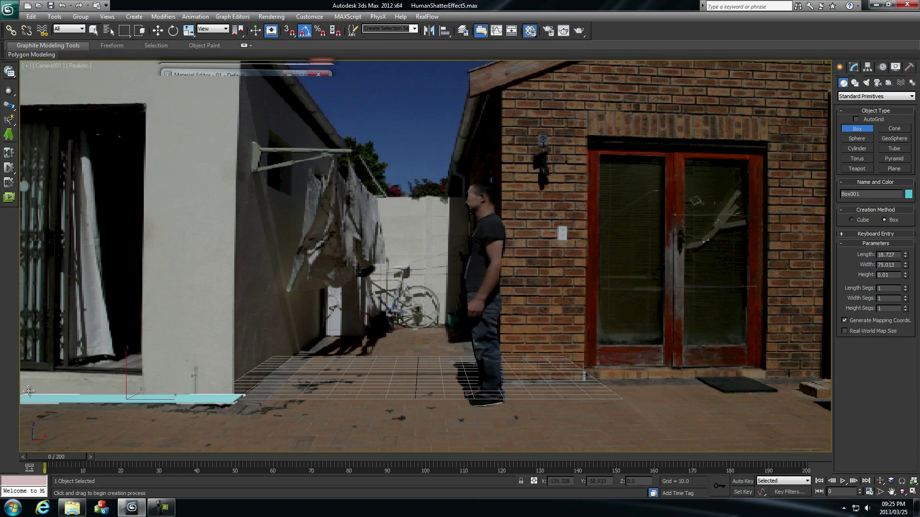
click(50, 54)
- Create a box along the white building's side wall, about 322 long, 7 wide and 101 high, and scale it taller
drag(245, 395, 322, 329)
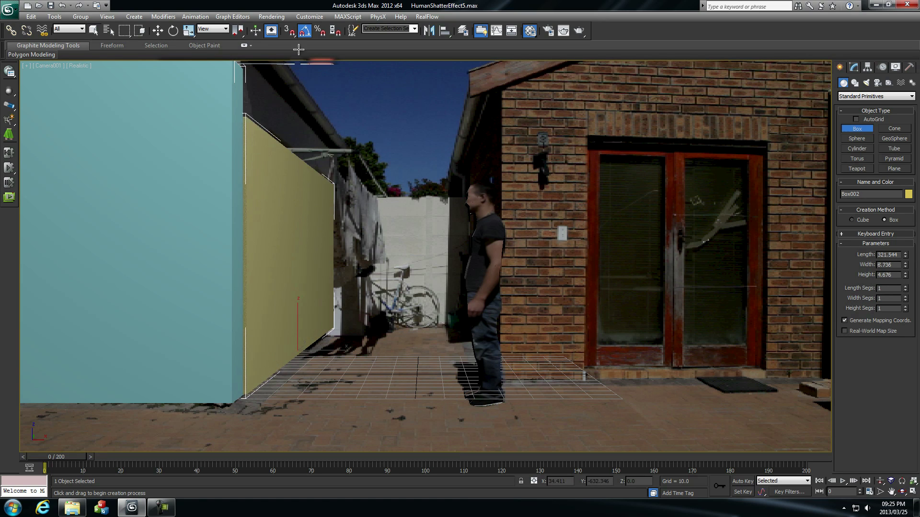
click(294, 32)
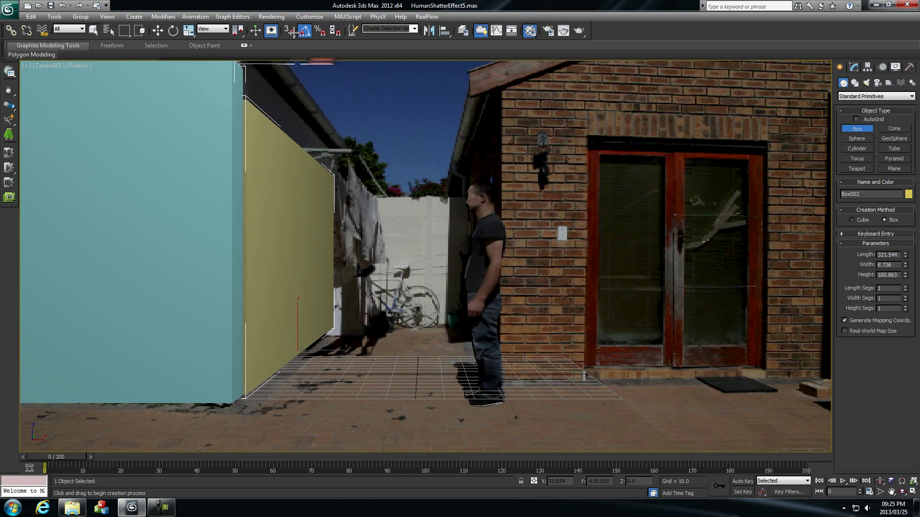
right_click(315, 205)
drag(297, 309, 289, 283)
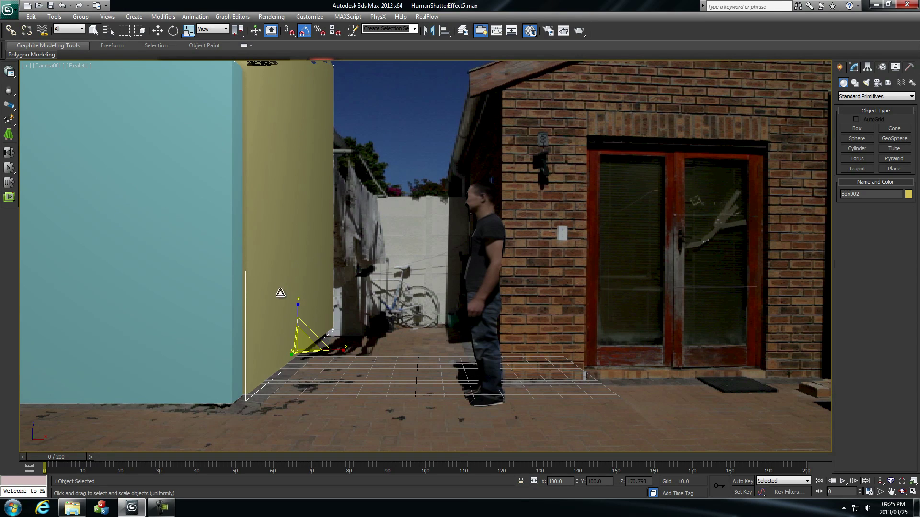
key(q)
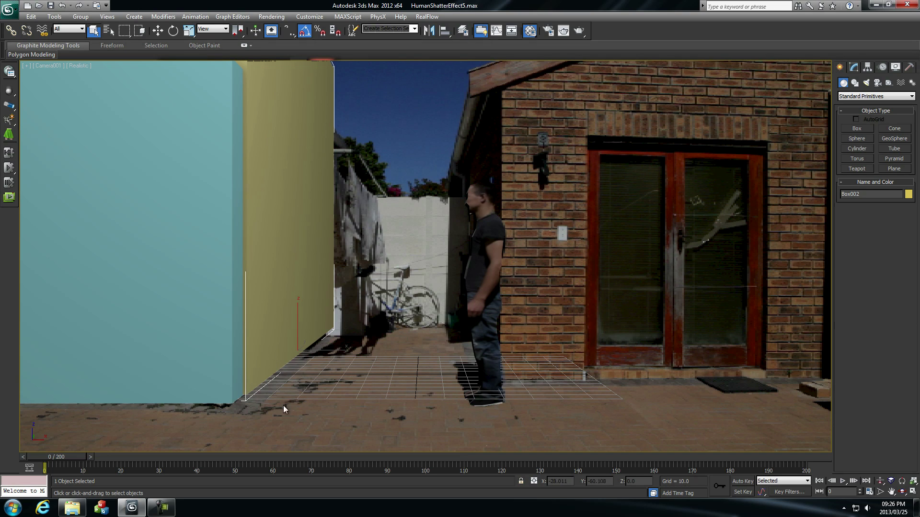
- Create a thin ground box about 130 long and 195 wide, and enlarge it in the Top view to cover the patio
click(863, 130)
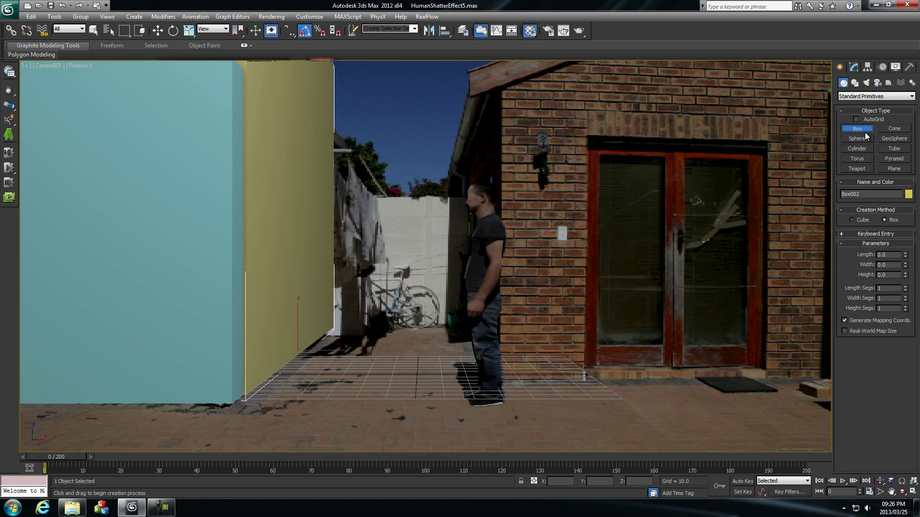
drag(301, 356, 811, 407)
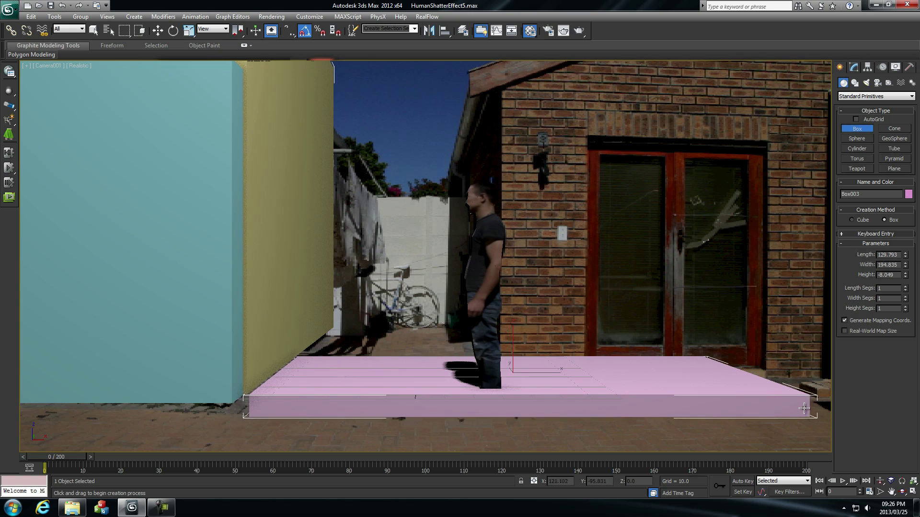
click(549, 352)
right_click(548, 352)
key(t)
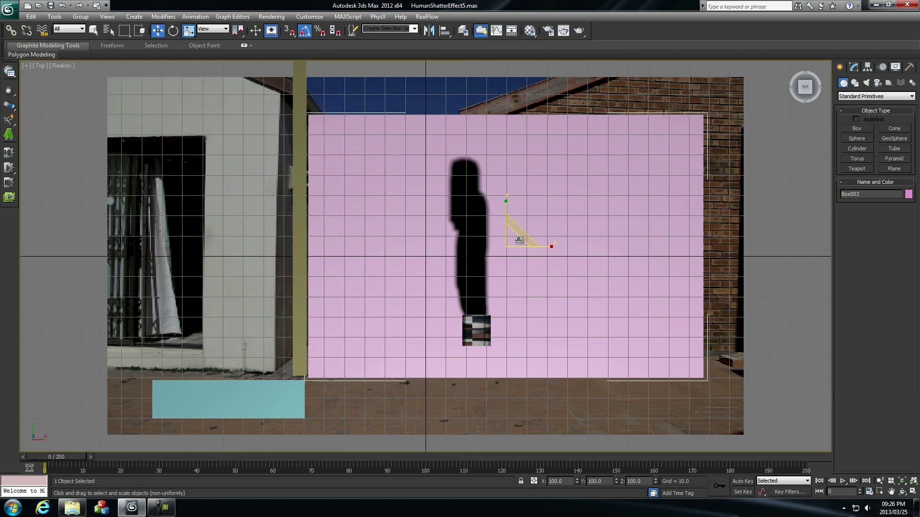
drag(567, 200, 625, 156)
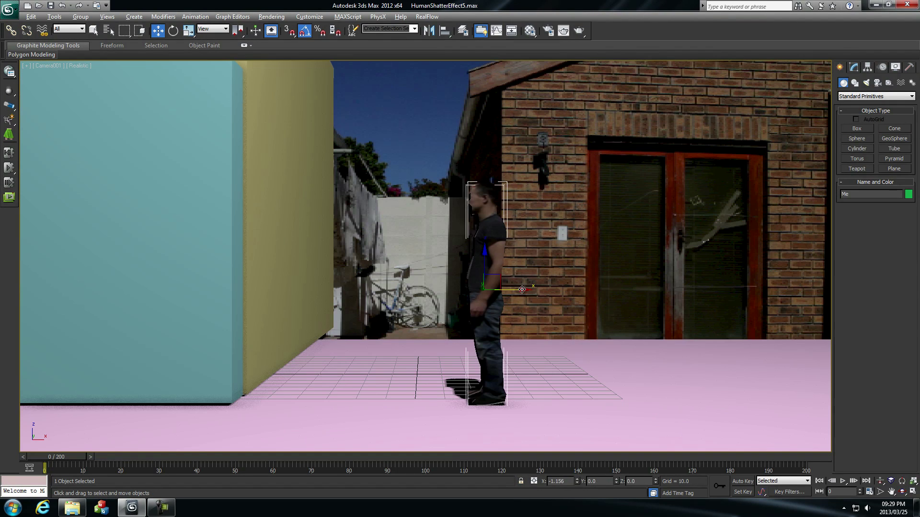
- Examine the man and the wall boxes from an orbited Perspective view, and return to Camera001
click(48, 66)
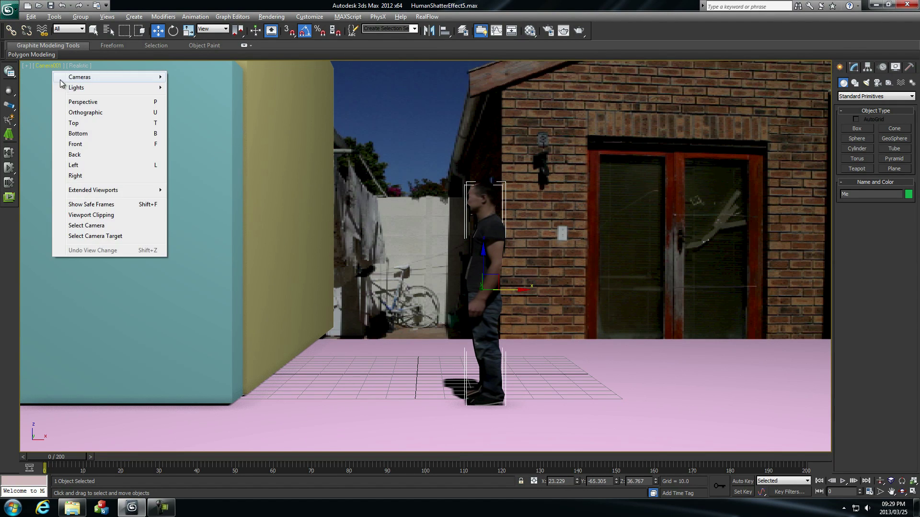
click(84, 102)
alt+middle_drag(525, 280, 158, 141)
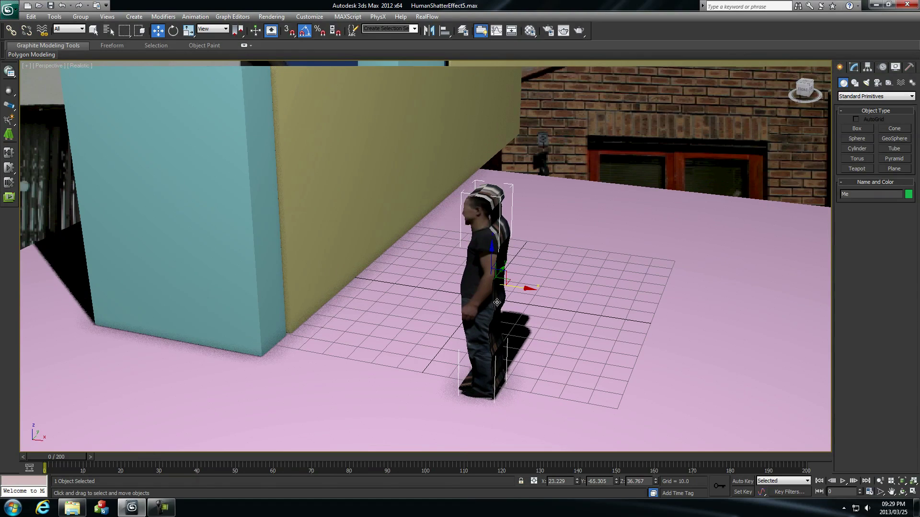
click(52, 66)
mouse_move(77, 76)
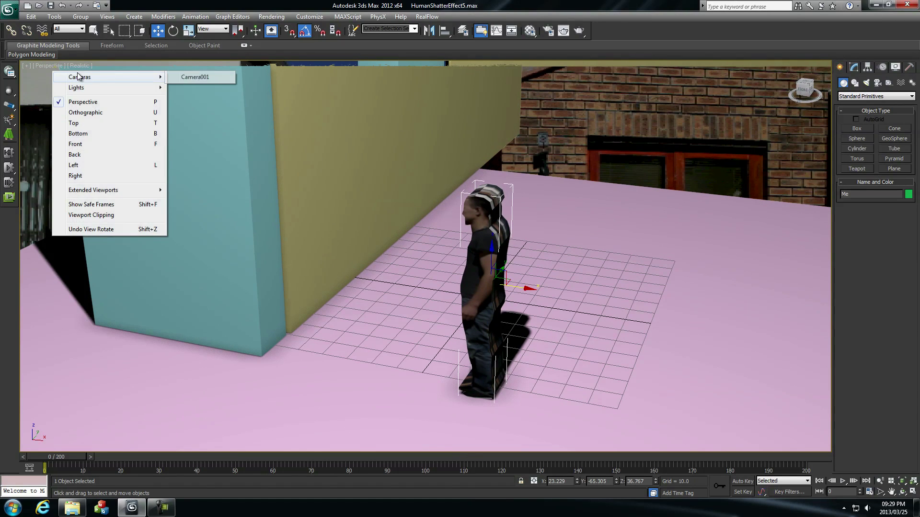
click(203, 78)
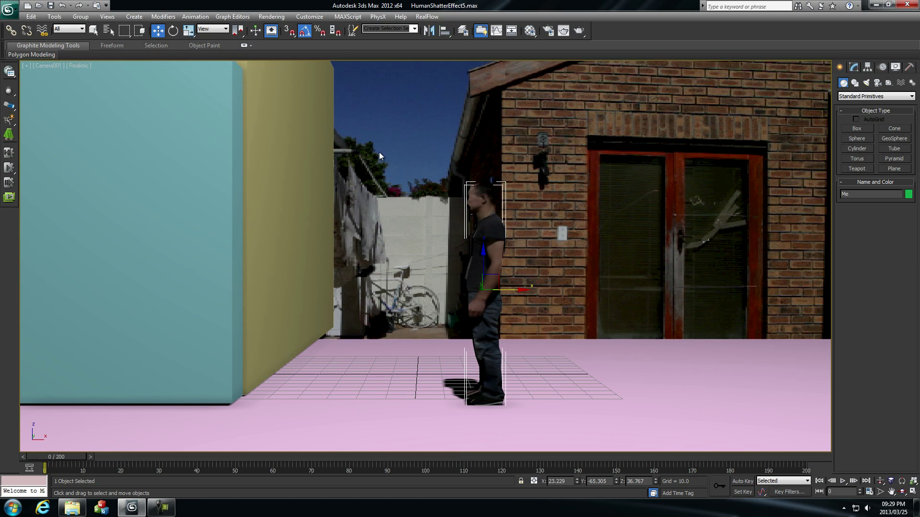
- Scale the blue front wall box wider along X in the Perspective view
click(48, 65)
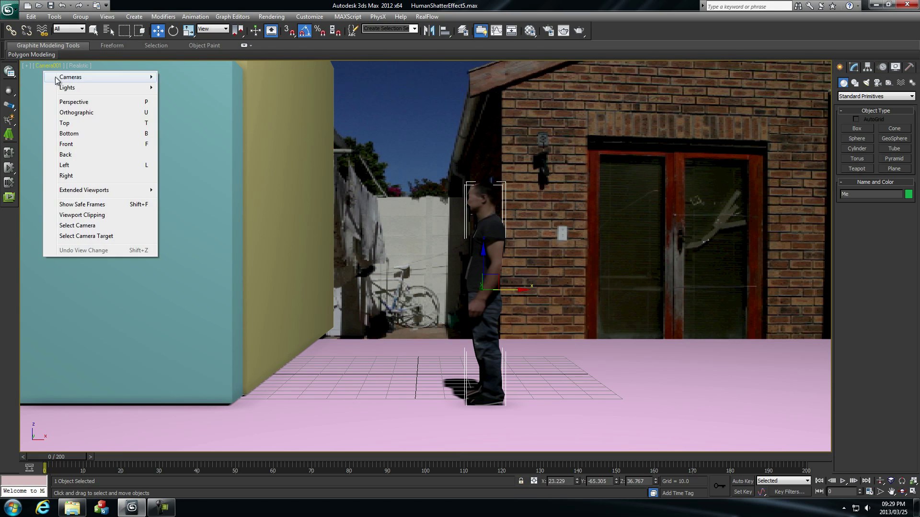
click(65, 102)
alt+middle_drag(513, 168, 431, 189)
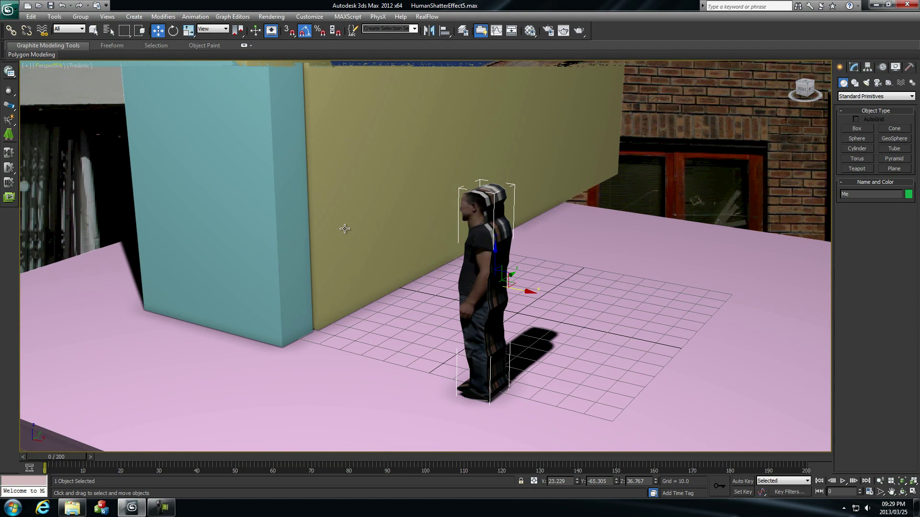
scroll(345, 229, down, 5)
click(287, 246)
key(r)
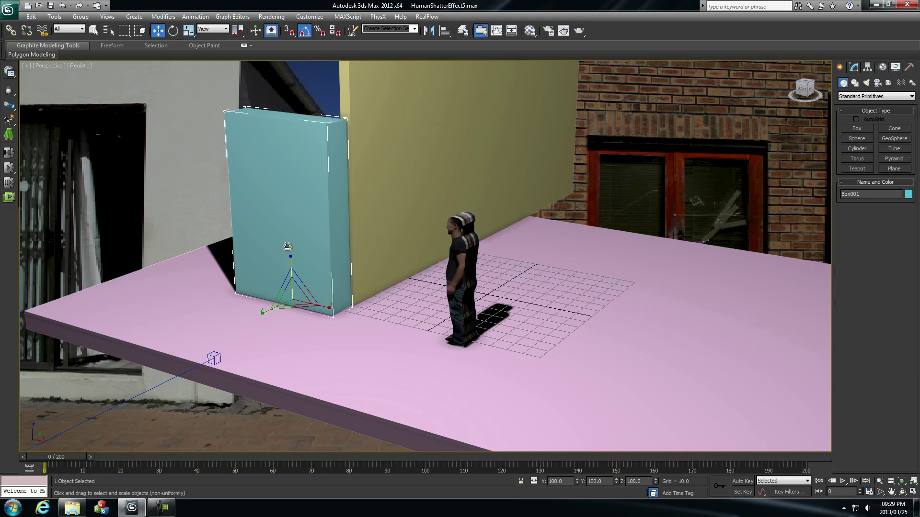
drag(329, 308, 249, 286)
key(w)
- Create a box beside the man, about 16 long, 46 wide and 13 high, and raise it to about Z 33
click(538, 245)
alt+middle_drag(558, 234, 517, 368)
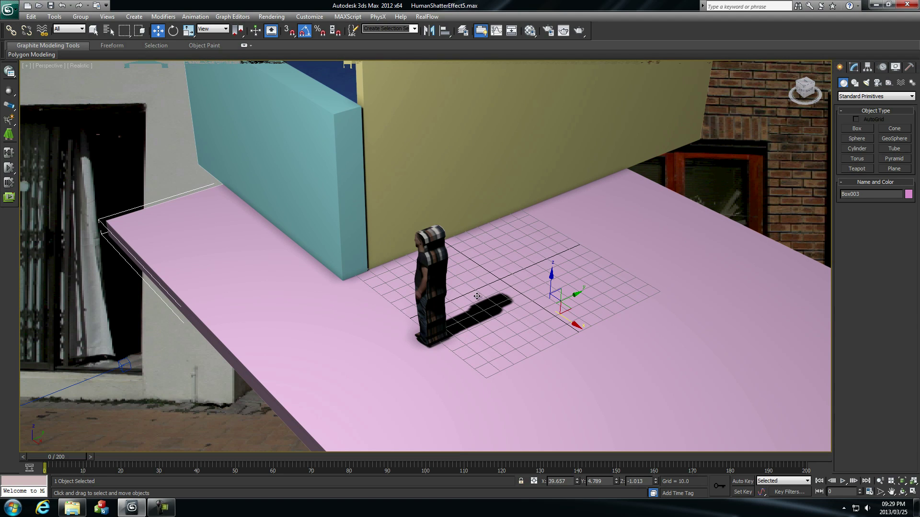
alt+middle_drag(536, 271, 691, 177)
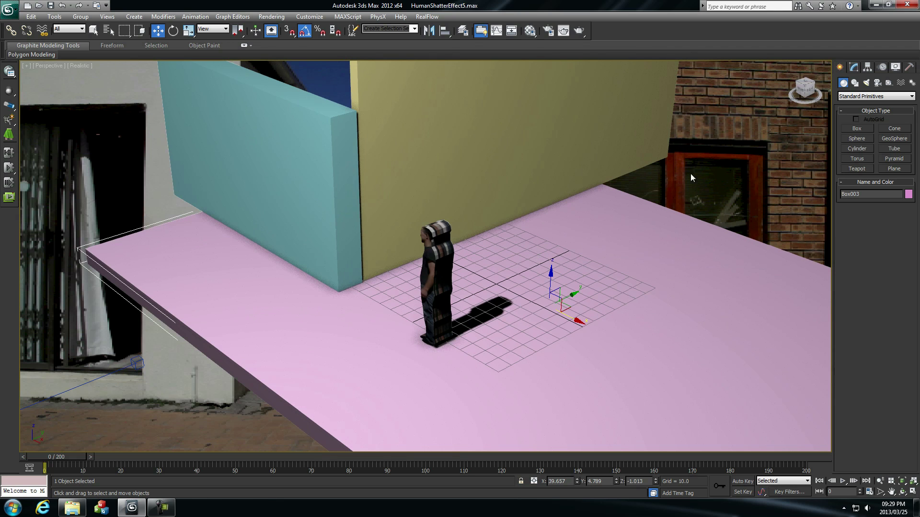
click(856, 129)
drag(456, 359, 523, 380)
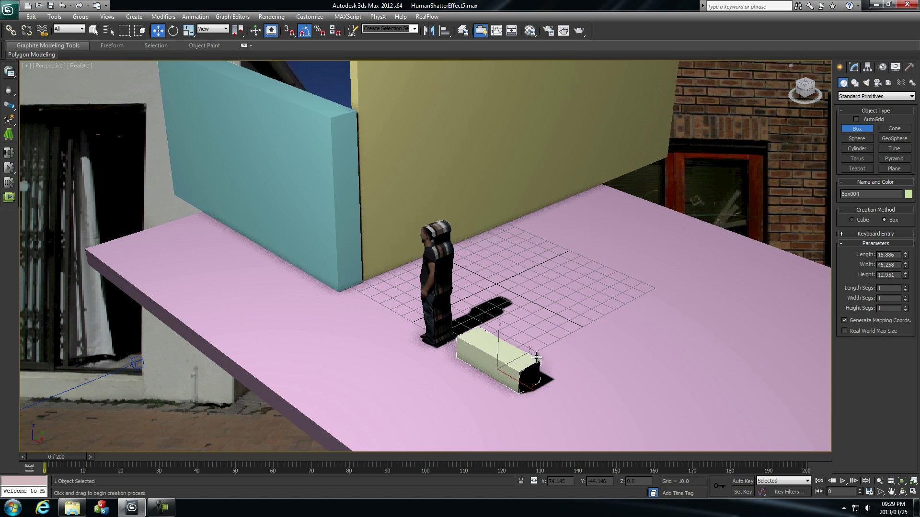
click(533, 329)
right_click(533, 327)
drag(499, 337, 499, 302)
- Align the small box with the man at about Y -72, and move it farther from him along X
alt+middle_drag(498, 303, 532, 317)
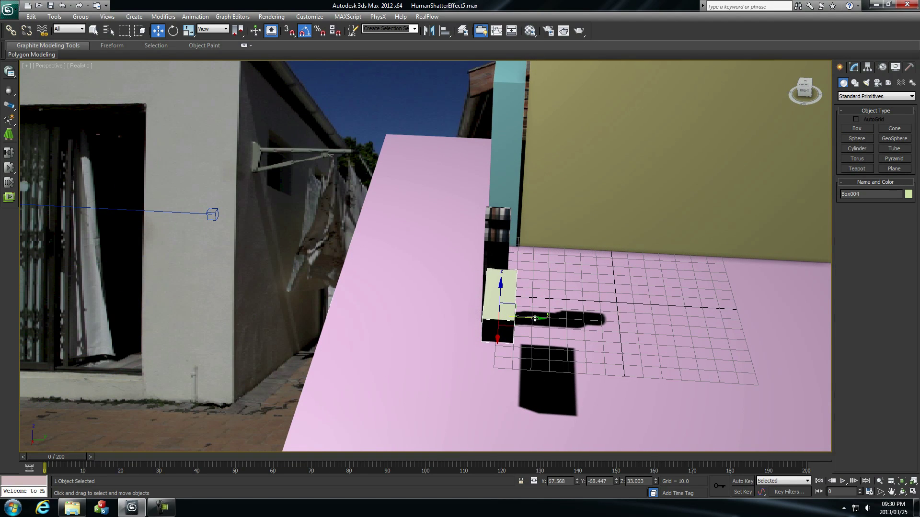
drag(533, 318, 529, 318)
alt+middle_drag(530, 317, 568, 273)
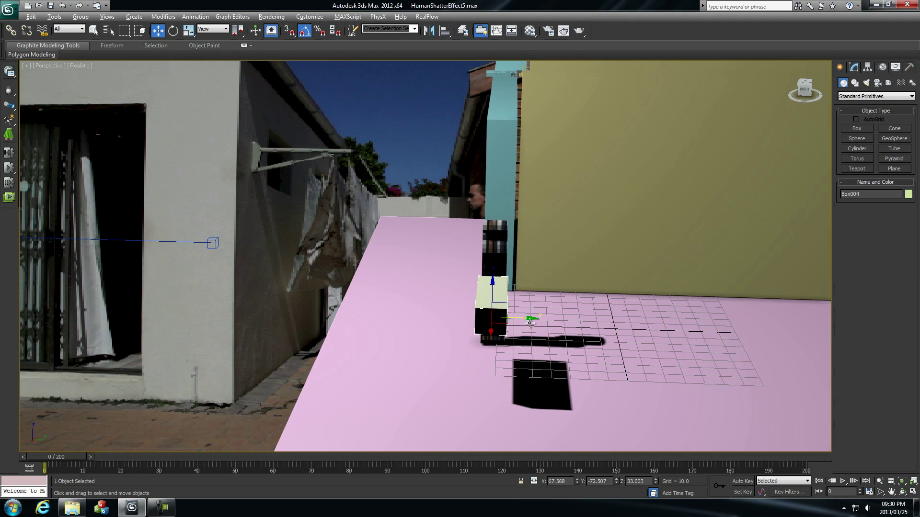
drag(530, 317, 529, 317)
alt+middle_drag(529, 316, 618, 281)
drag(526, 318, 601, 320)
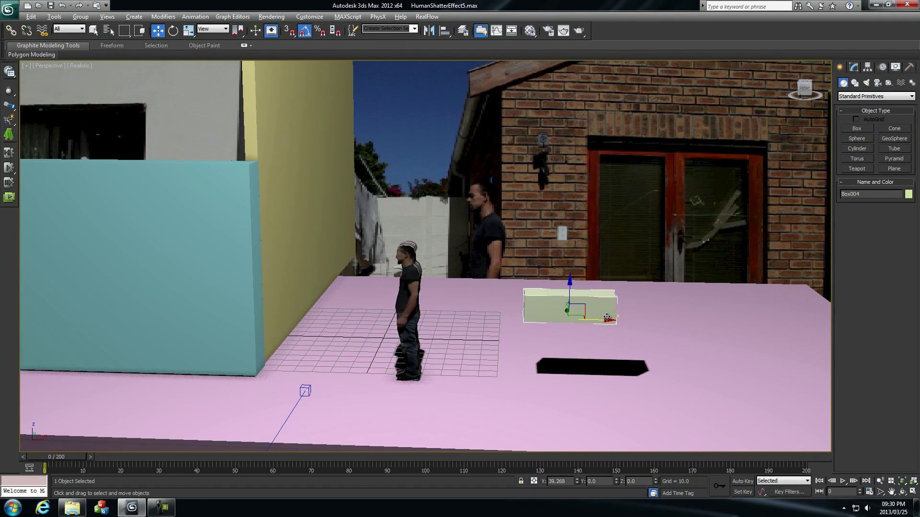
- Animate the small box with Auto Key to pass through the man to about X -139 at frame 50, and play the animation
click(743, 481)
drag(68, 455, 254, 457)
drag(607, 320, 149, 310)
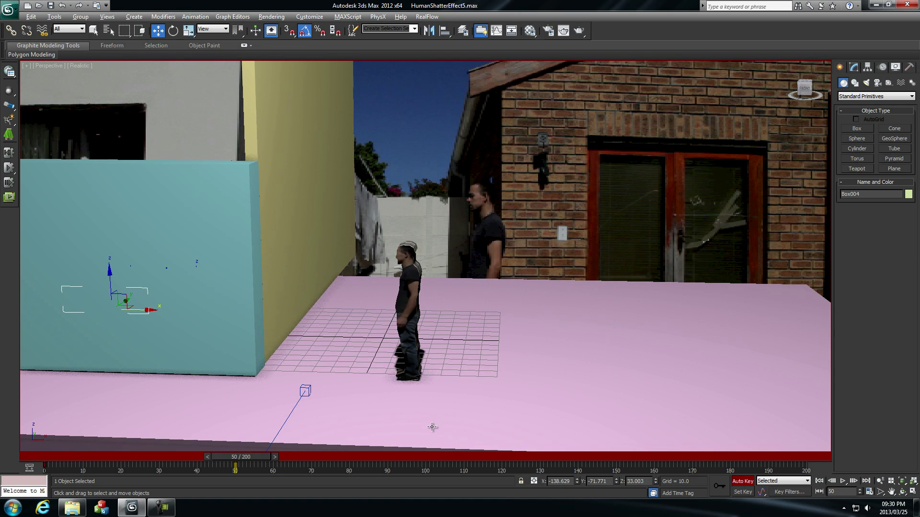
drag(271, 462, 87, 463)
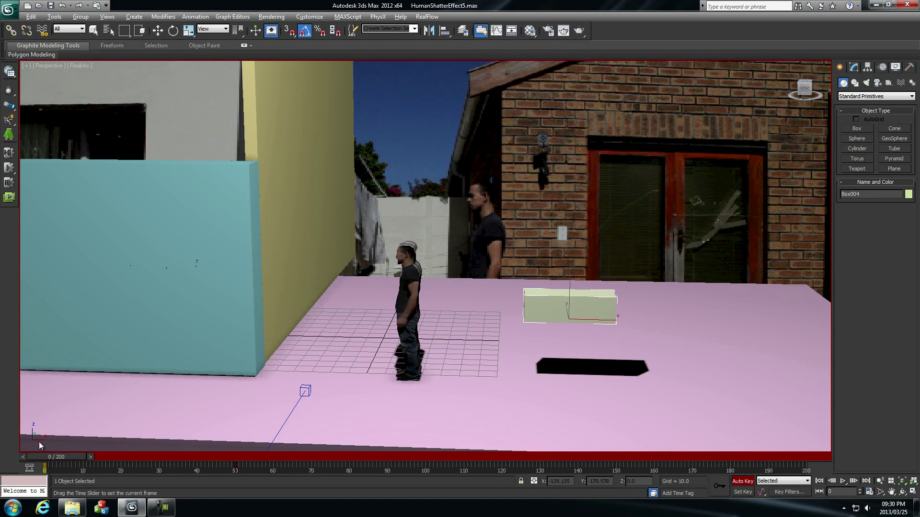
click(843, 481)
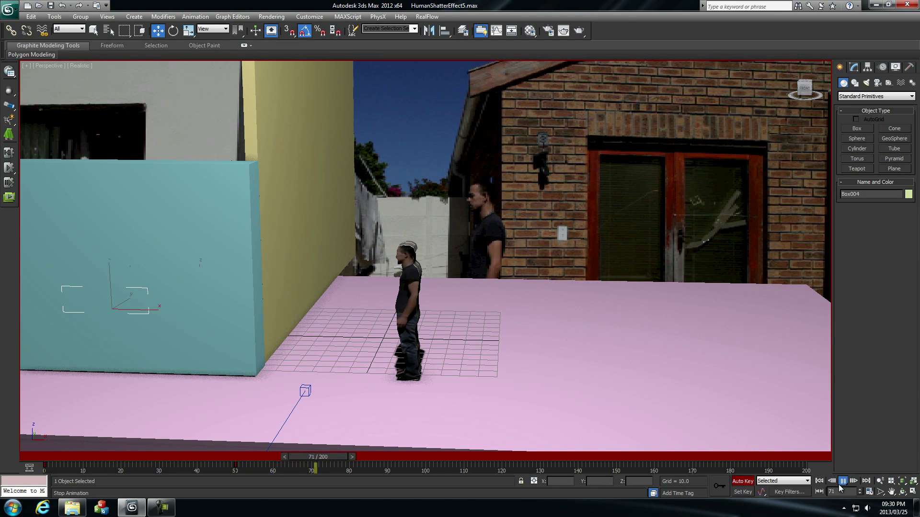
click(843, 481)
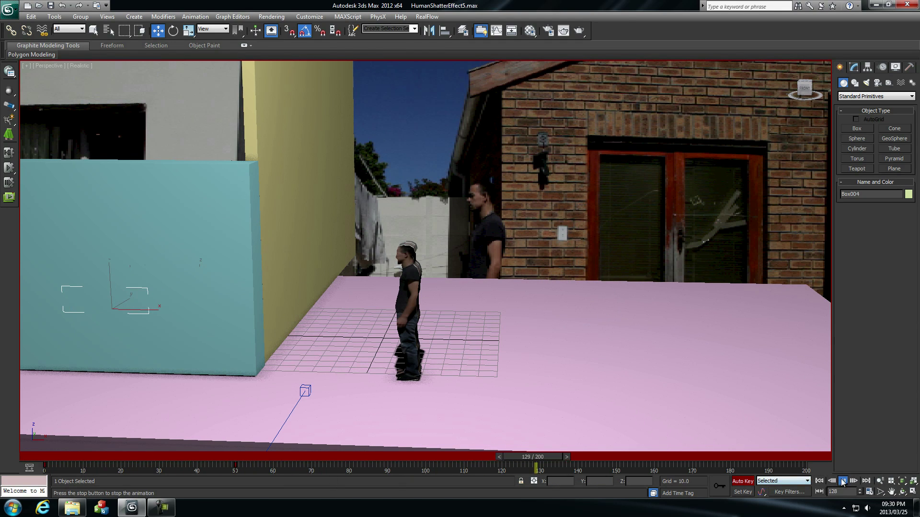
- Return the animation to frame 0, rename the small box beside the man kick, and rename the ground box floor
drag(566, 461, 76, 458)
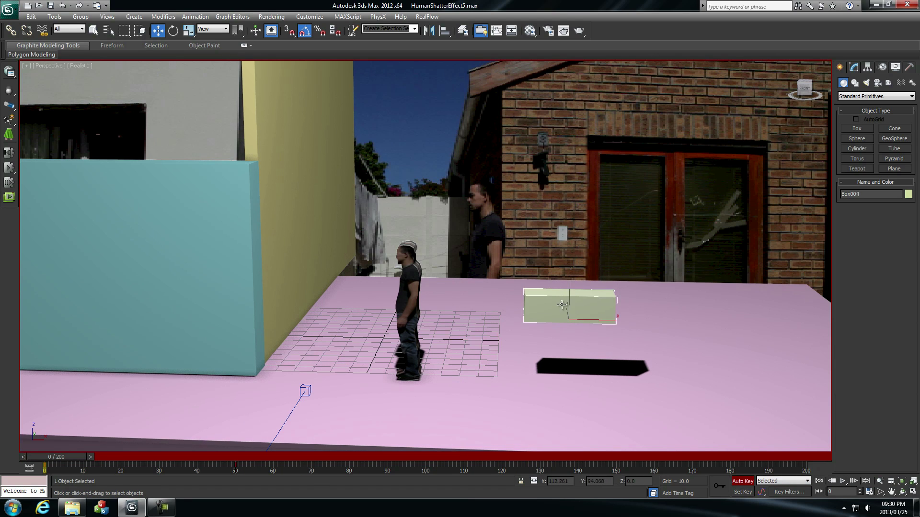
click(858, 194)
text(kick)
click(457, 343)
text(floor)
key(Return)
- Rename the blue wall box wall1 and the yellow wall box wall2
key(q)
click(242, 233)
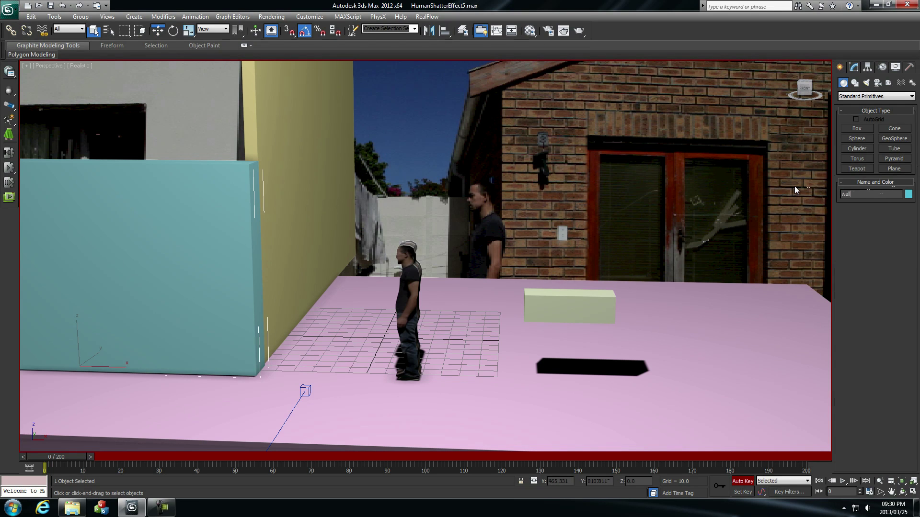
click(329, 199)
text(wa)
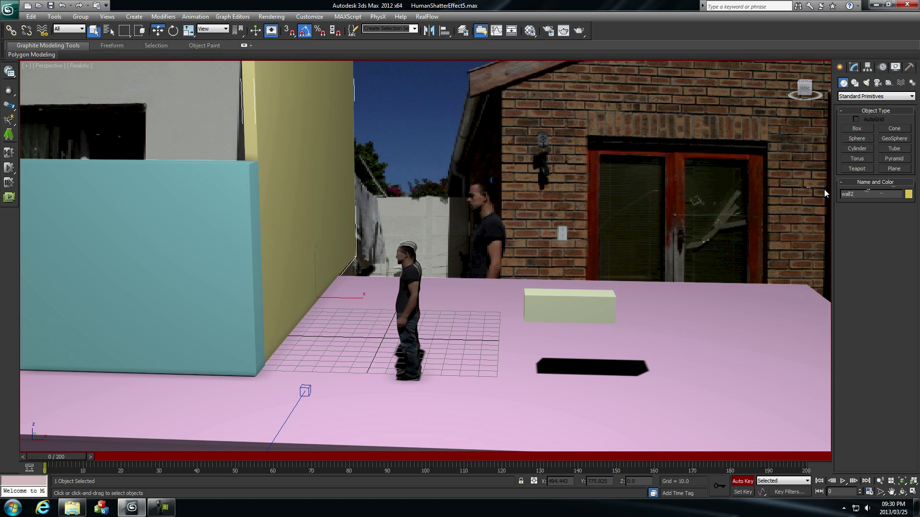
- Look through the scene camera and open the RayFire floater from a new RayFire object
text(c)
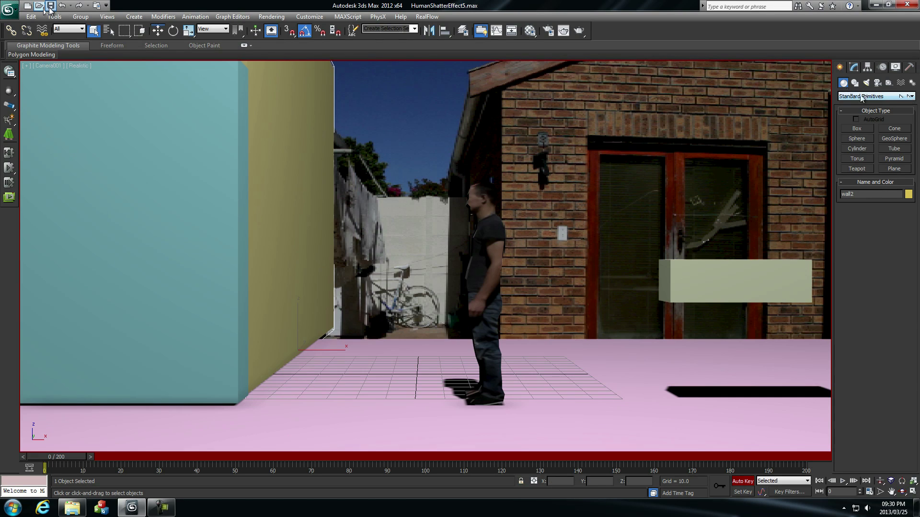
click(911, 97)
click(852, 195)
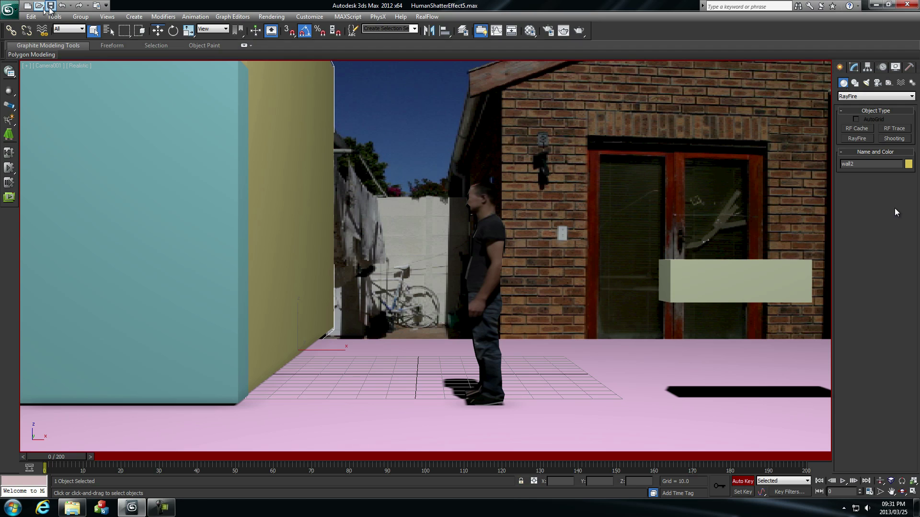
click(856, 139)
click(872, 192)
drag(147, 80, 208, 84)
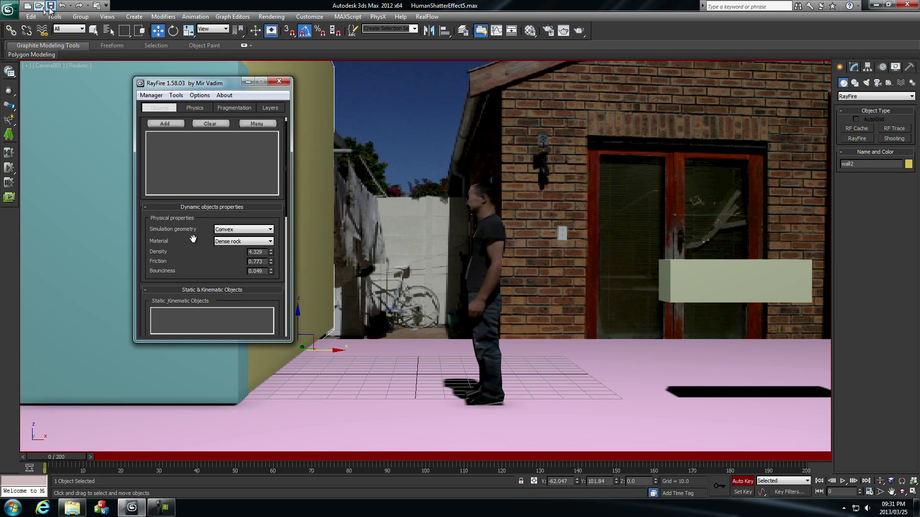
- Add the man to RayFire's Dynamic / Impact Objects, and kick, floor, wall1 and wall2 to the Static & Kinematic Objects
scroll(194, 249, up, 1)
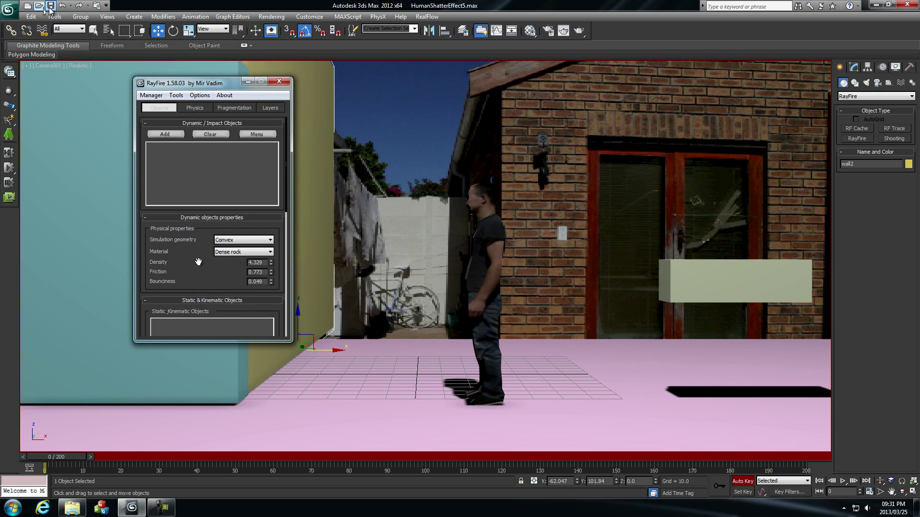
click(473, 256)
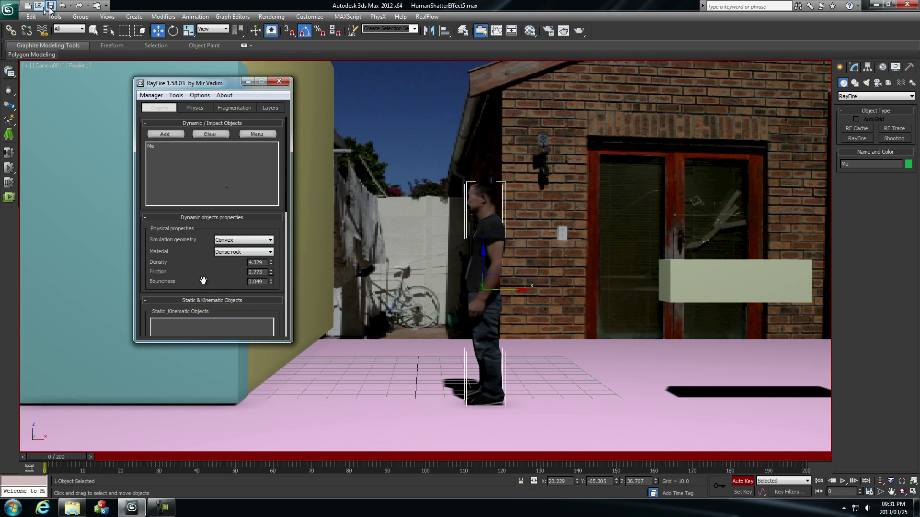
scroll(199, 175, down, 5)
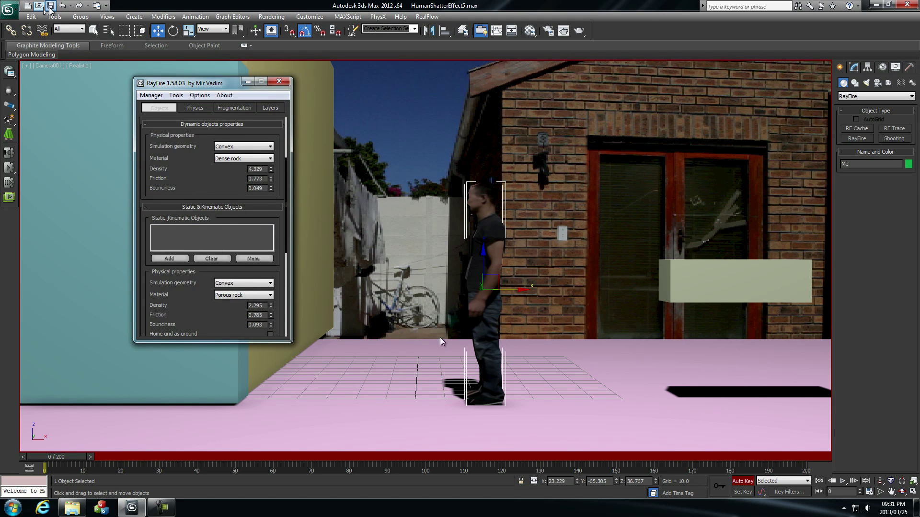
click(704, 276)
click(169, 259)
click(375, 378)
click(162, 259)
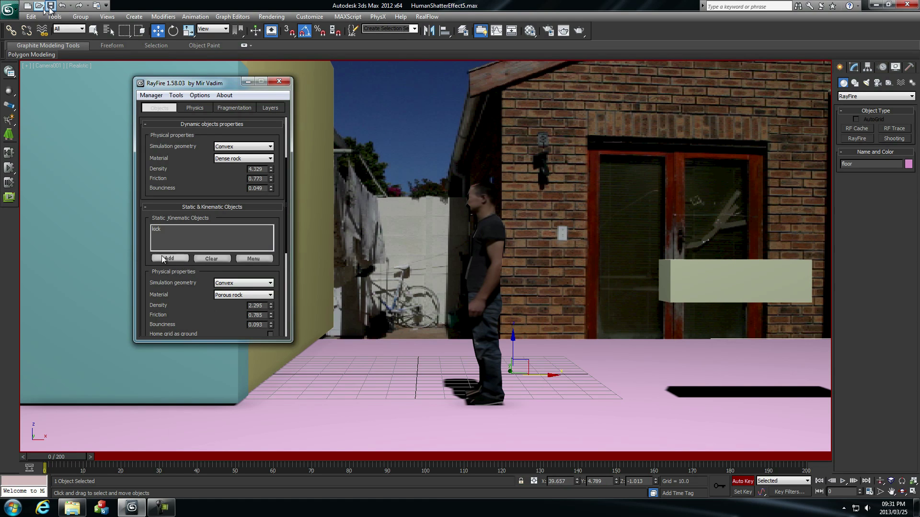
click(111, 248)
click(174, 258)
click(311, 254)
click(172, 259)
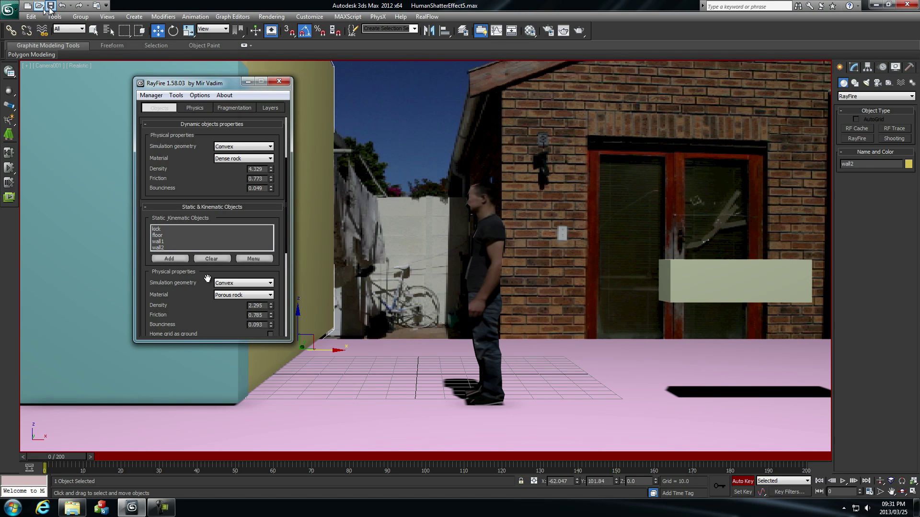
- Fragment the man with RayFire using the Voronoi - Irregular type and 80 iterations
click(494, 200)
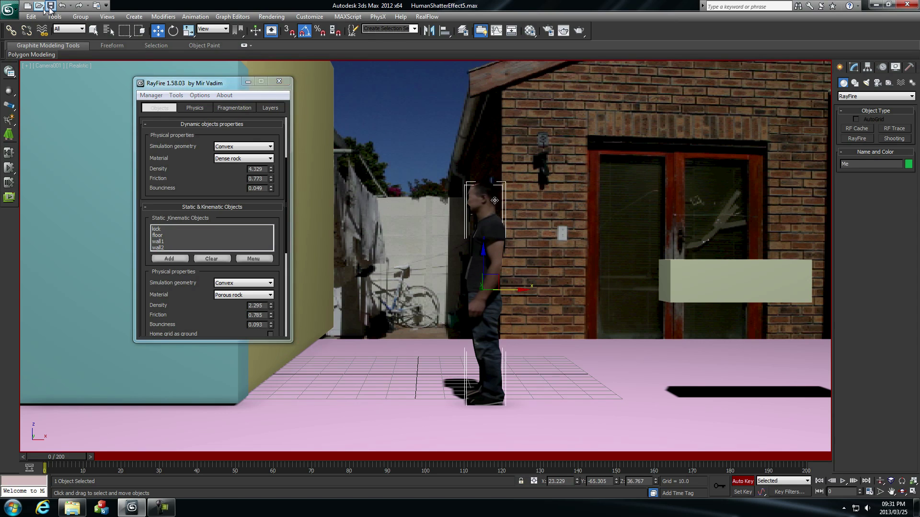
drag(250, 165, 218, 268)
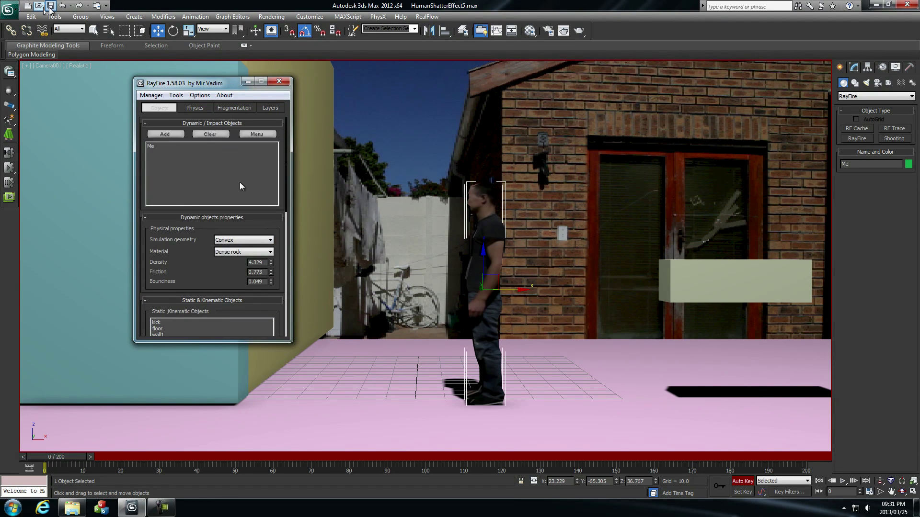
click(234, 108)
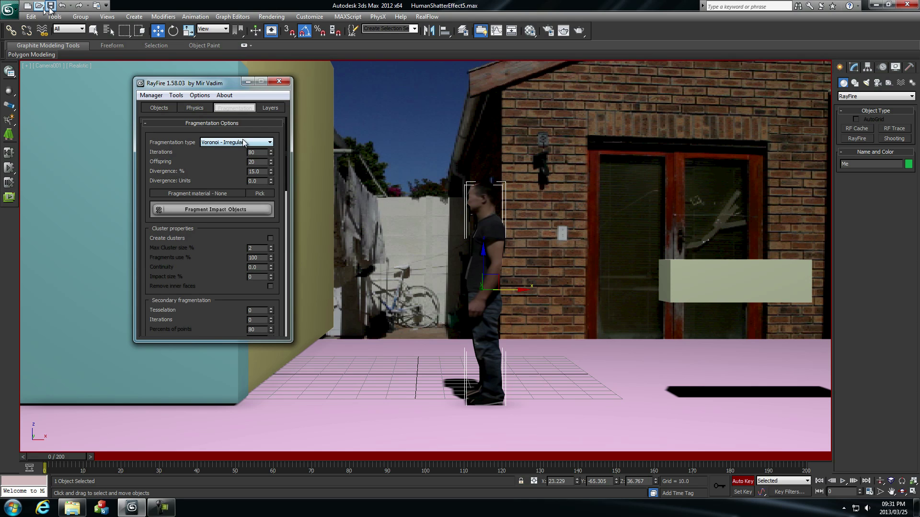
click(193, 209)
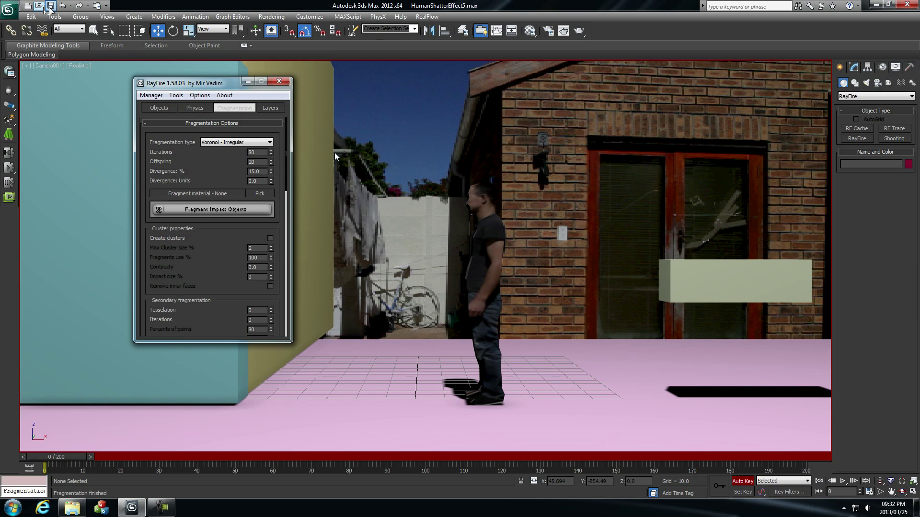
- Send all of the man's fragments from the Dynamic / Impact Objects to the Sleeping Objects list
click(160, 108)
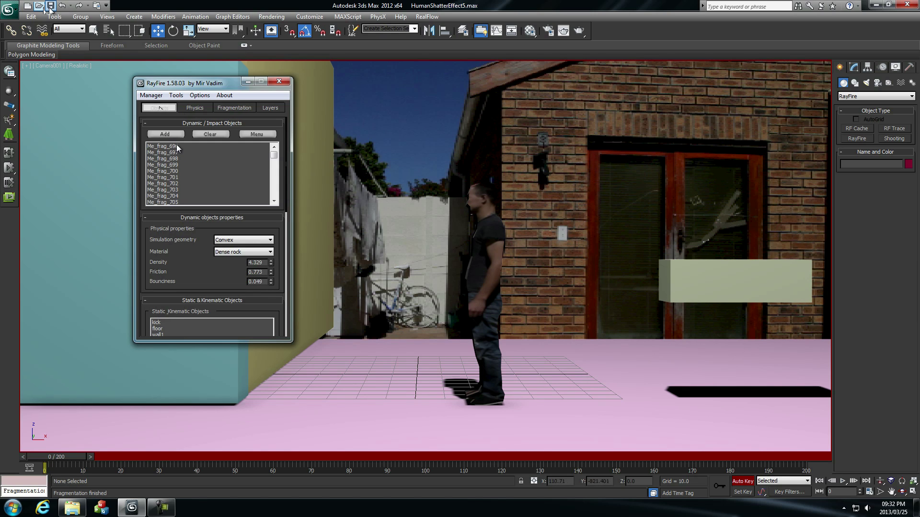
mouse_move(275, 155)
mouse_down()
mouse_move(274, 196)
mouse_move(275, 153)
mouse_up()
click(257, 134)
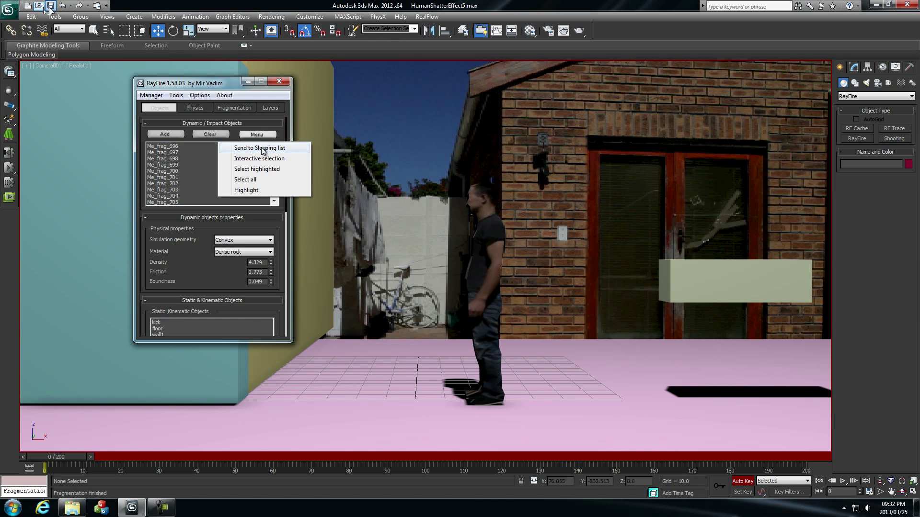
click(286, 146)
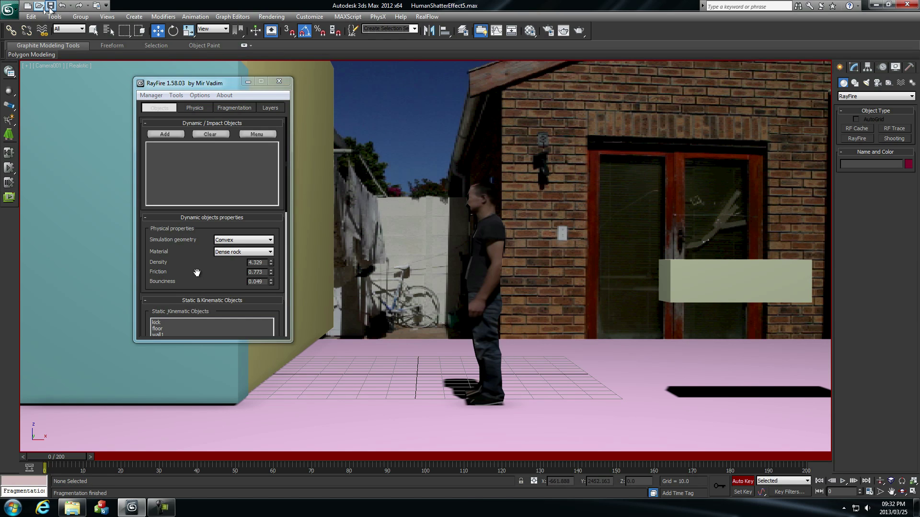
scroll(196, 271, down, 10)
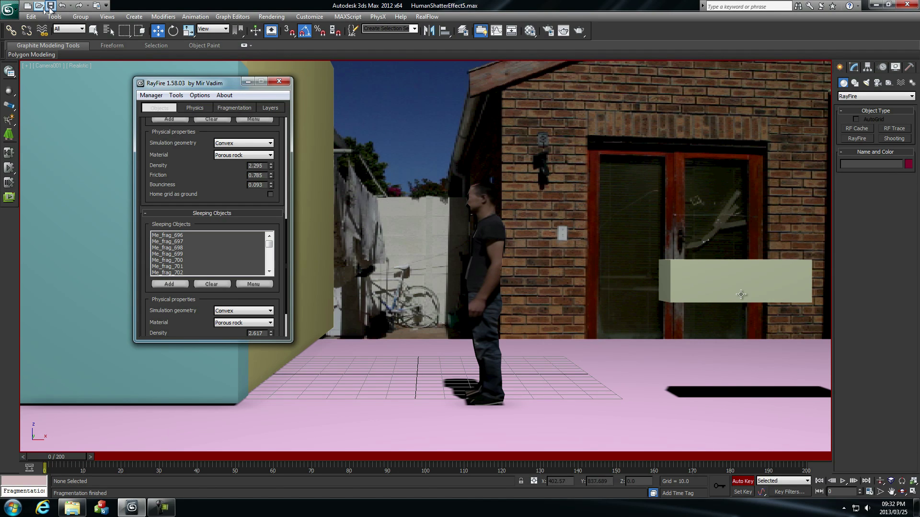
- Preview the PhysX shatter simulation, stop it, and remove the fragments to restore the whole man
click(191, 108)
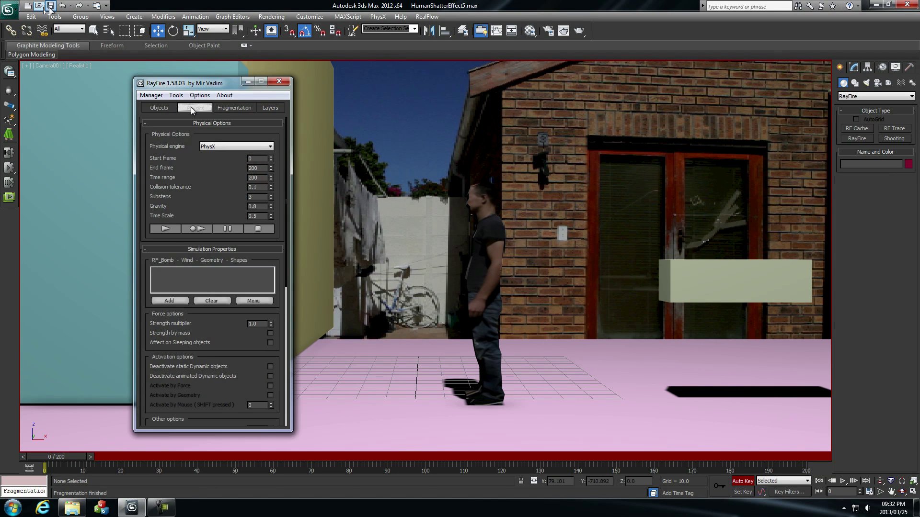
click(164, 230)
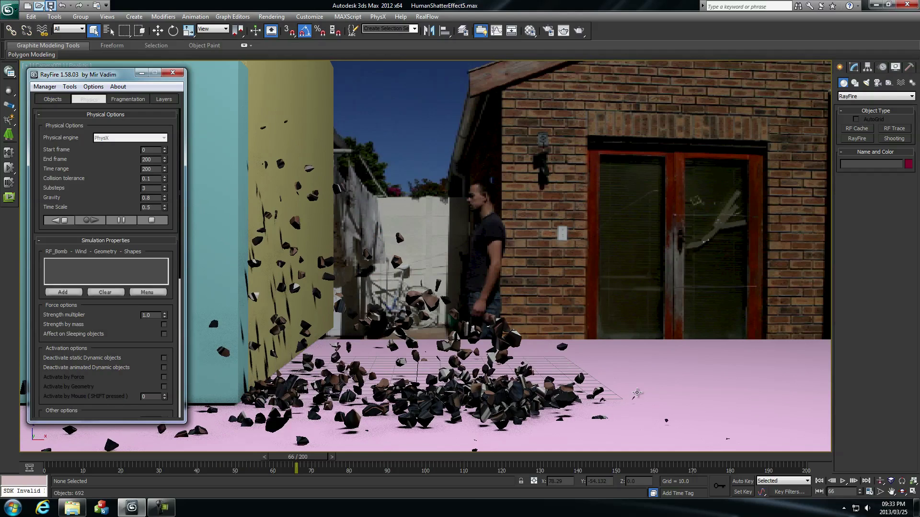
click(152, 221)
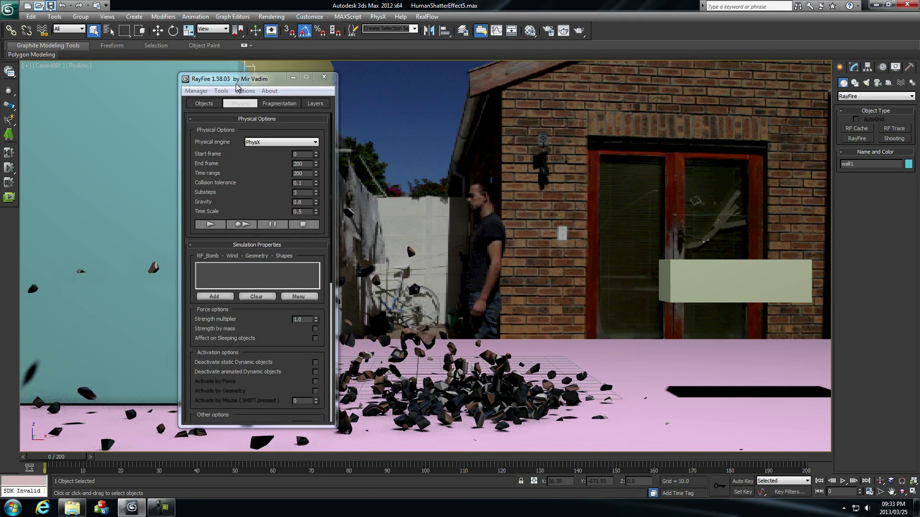
click(209, 94)
click(215, 114)
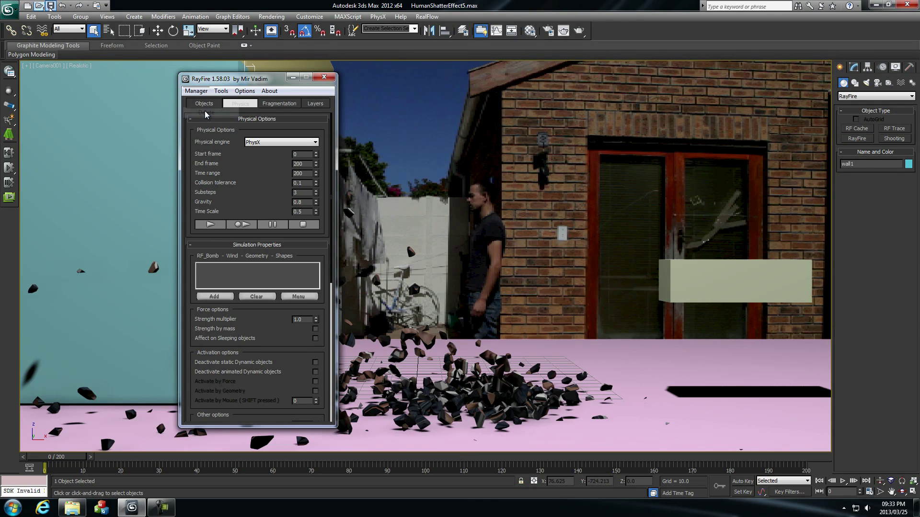
- Check that the man is back among the impact objects and fragment him again with Voronoi - Irregular at 80 iterations
click(205, 104)
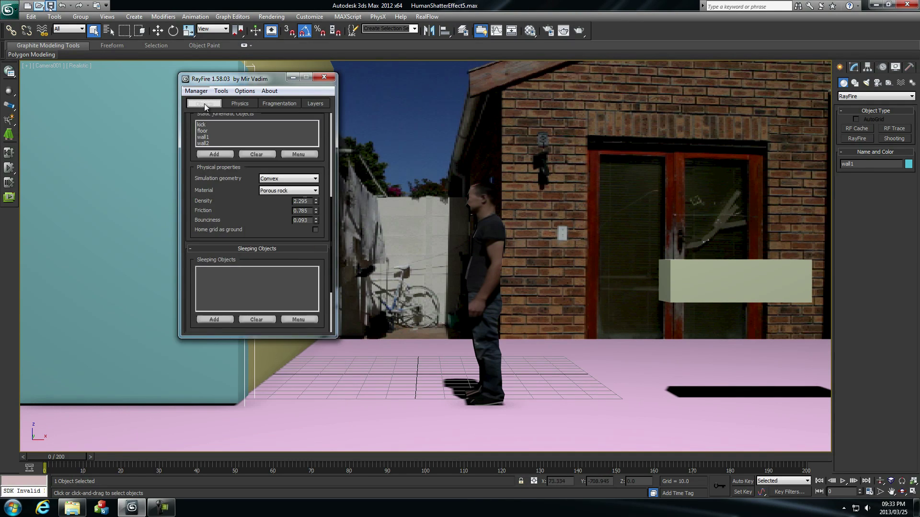
scroll(238, 192, up, 5)
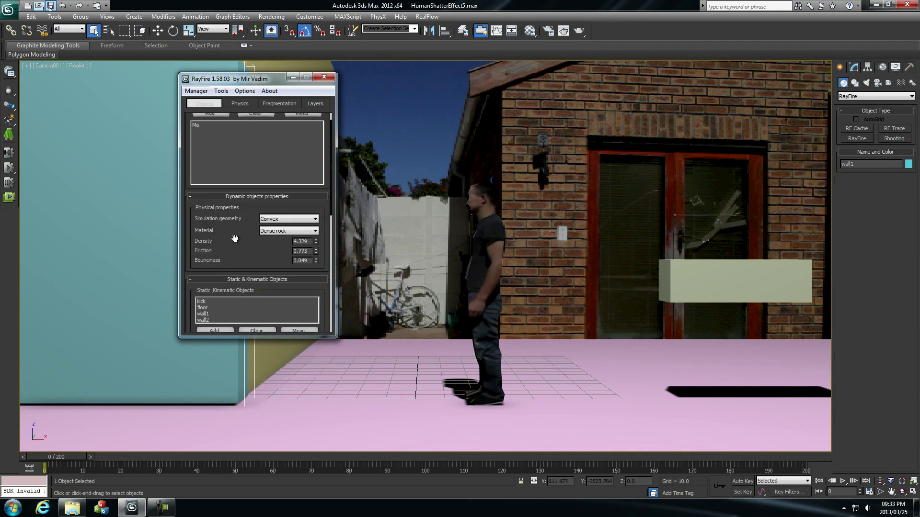
scroll(236, 155, up, 3)
click(283, 103)
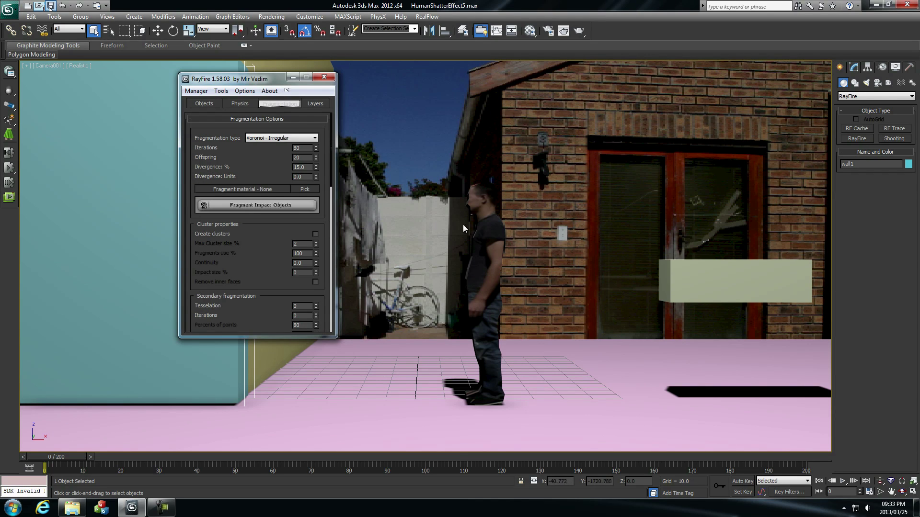
click(494, 244)
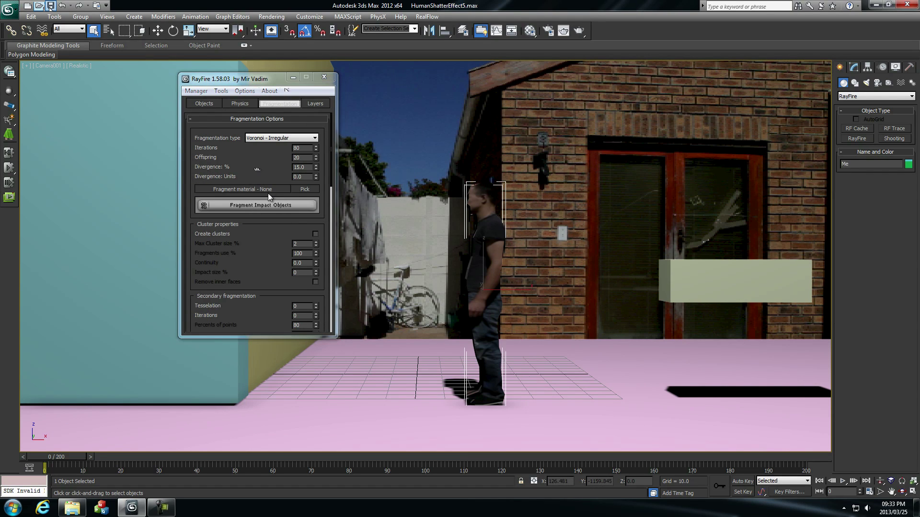
click(244, 205)
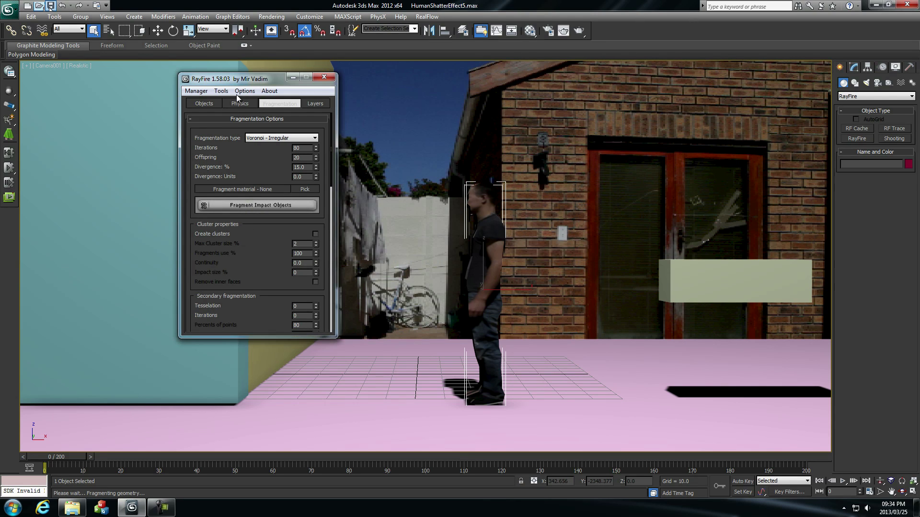
- Send the man's new fragments to the Sleeping Objects list
click(209, 103)
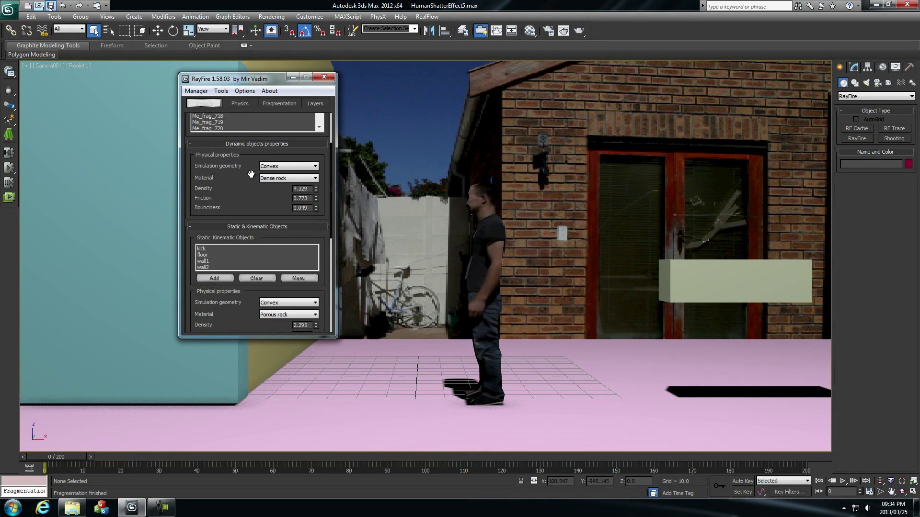
click(301, 130)
click(303, 142)
- Bake the PhysX shatter simulation from frame 0 to 200 and move the RayFire window clear of the wall
click(242, 105)
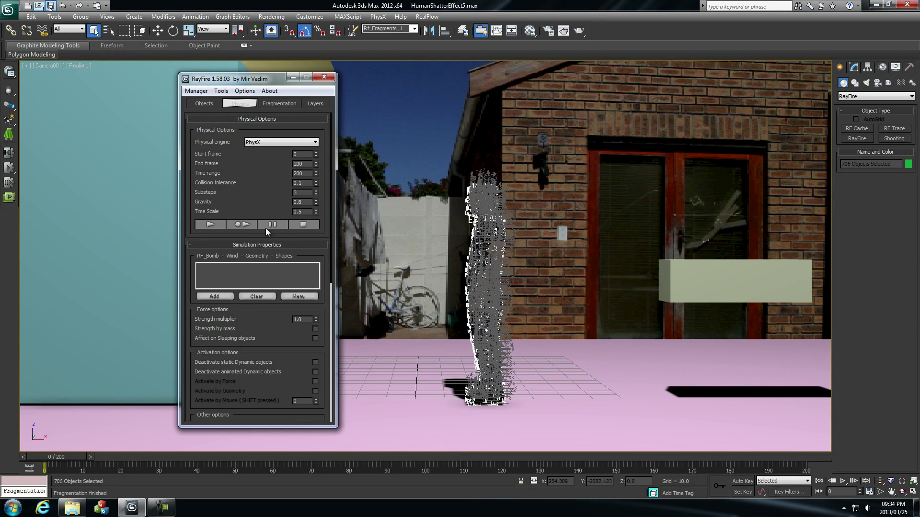
click(241, 225)
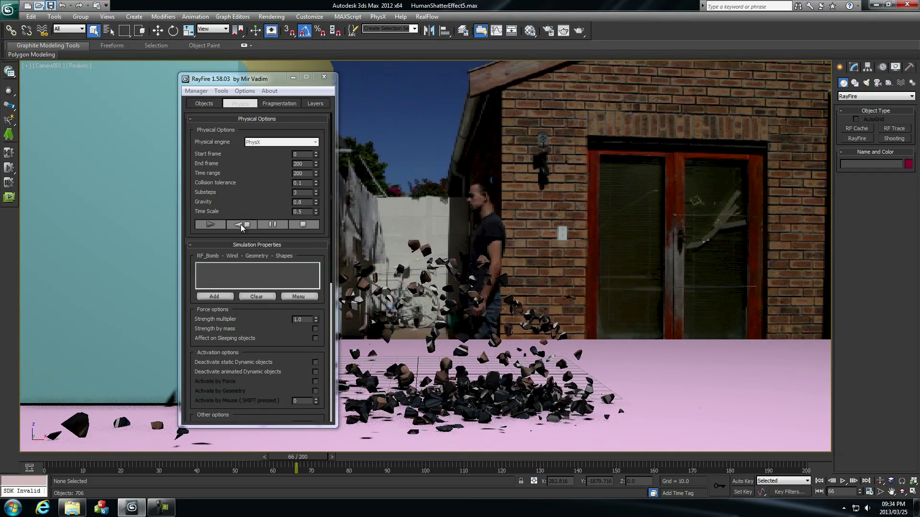
drag(242, 80, 102, 73)
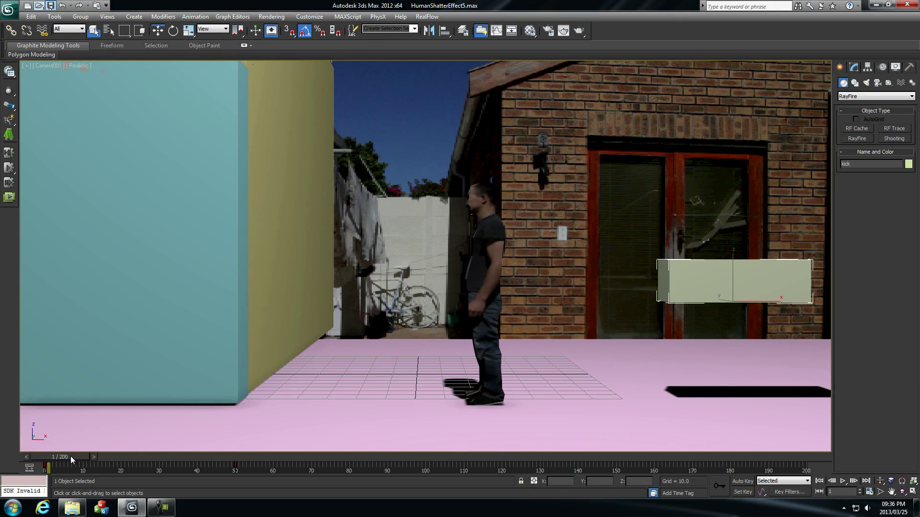
- Delete the kick box at frame 15, and scrub to frame 36 and back to review the baked shatter animation
drag(94, 457, 151, 455)
right_click(237, 426)
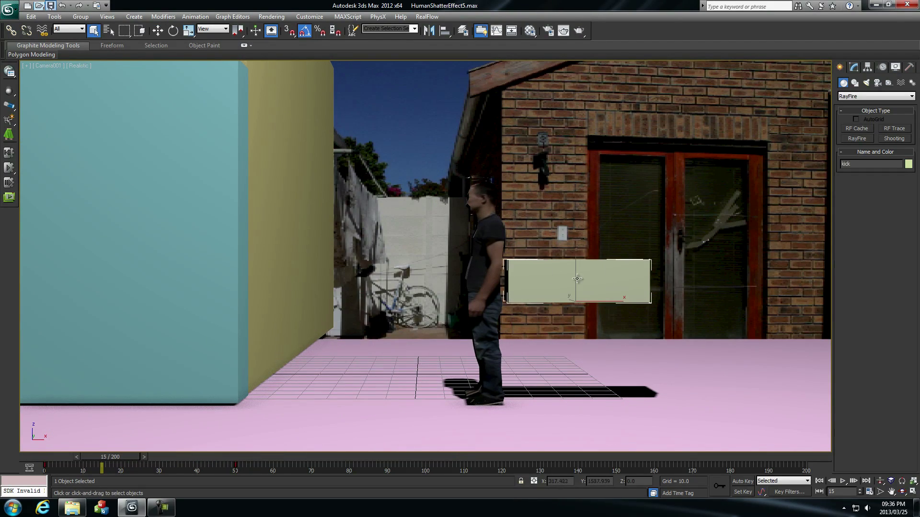
key(Delete)
drag(110, 458, 188, 456)
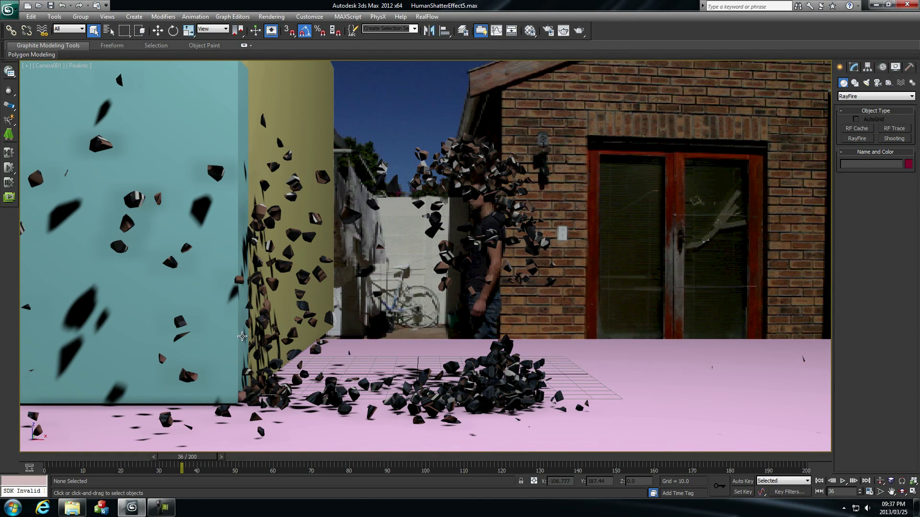
drag(190, 460, 117, 457)
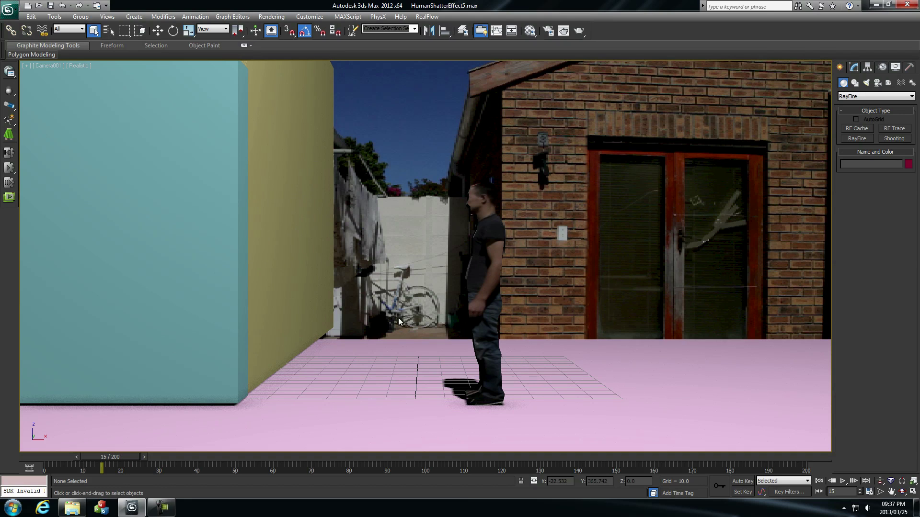
- Compare frames 15 and 16, and scrub forward through the baked simulation to review how the man shatters
click(143, 455)
click(146, 455)
click(84, 455)
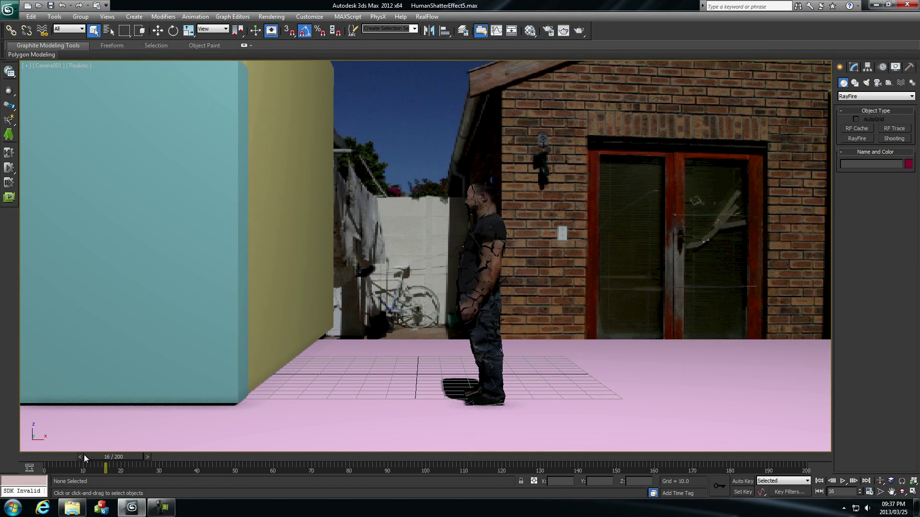
click(85, 455)
click(142, 456)
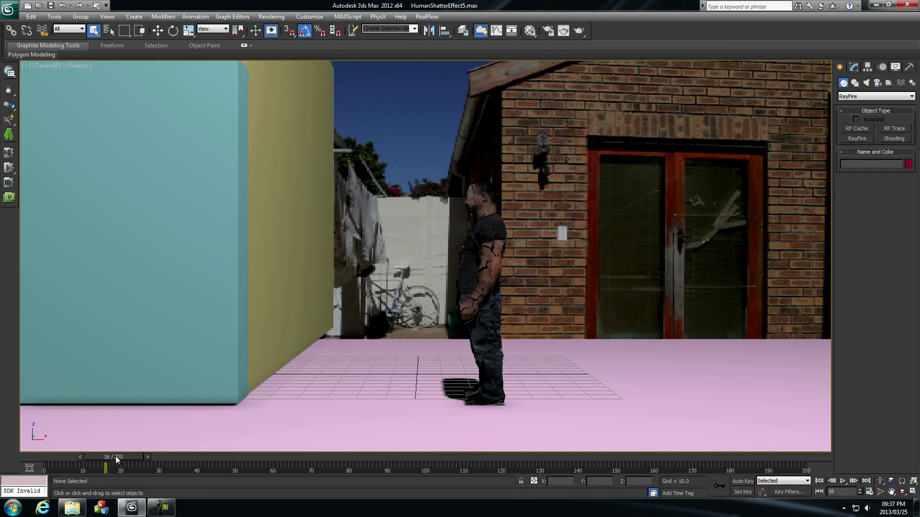
drag(117, 459, 195, 457)
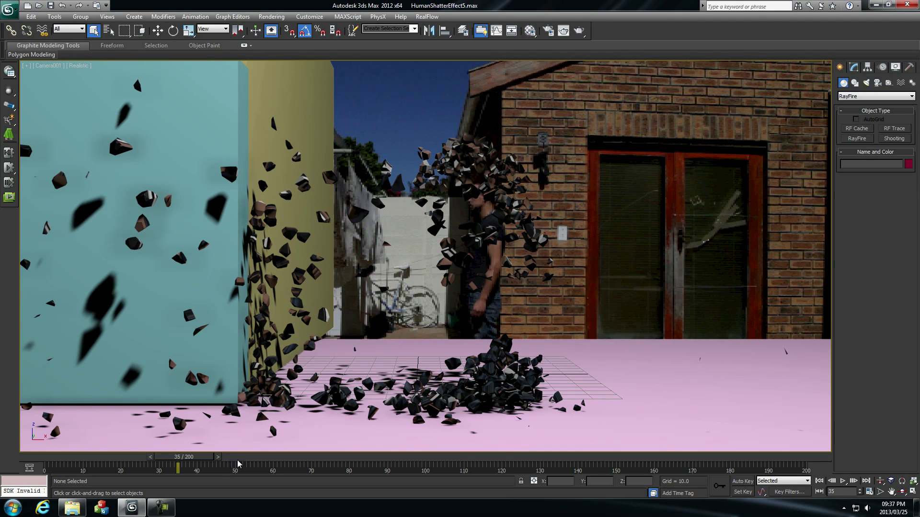
drag(192, 459, 443, 458)
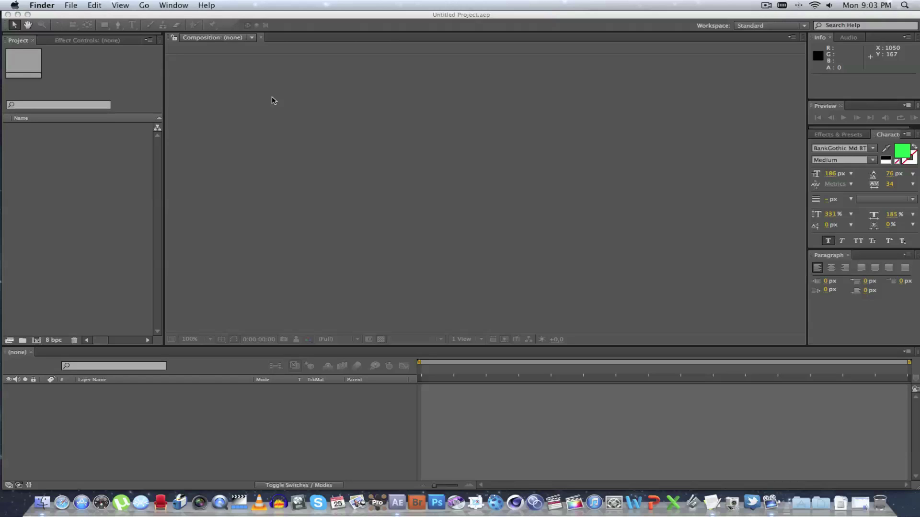
- Switch to After Effects and import the clips MVI_1990.mov, MVI_1991.mov and MVI_1992.mov
double_click(96, 183)
click(379, 122)
shift+click(379, 104)
click(646, 334)
click(80, 140)
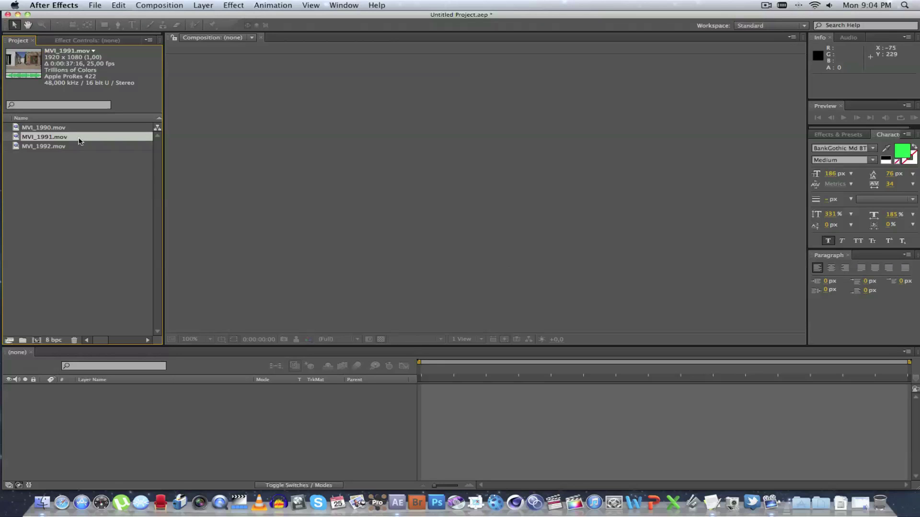
click(72, 148)
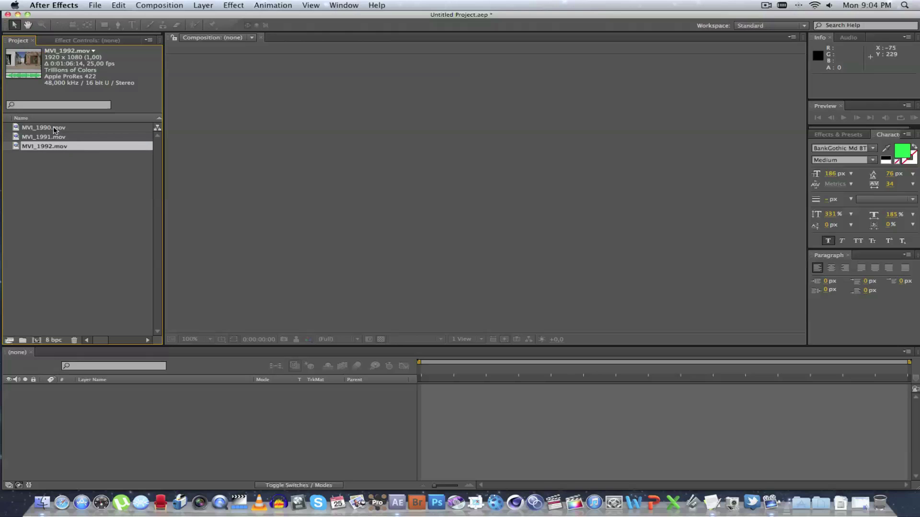
- Import the Normal render pass as a PNG sequence, starting from Normal0000.png in the Renders folder of Human Shatter Effect
double_click(77, 186)
click(388, 81)
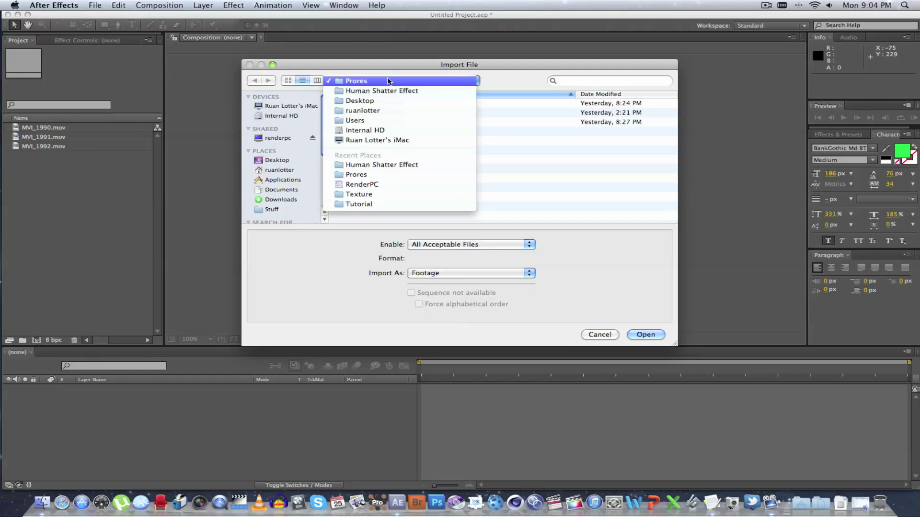
click(386, 92)
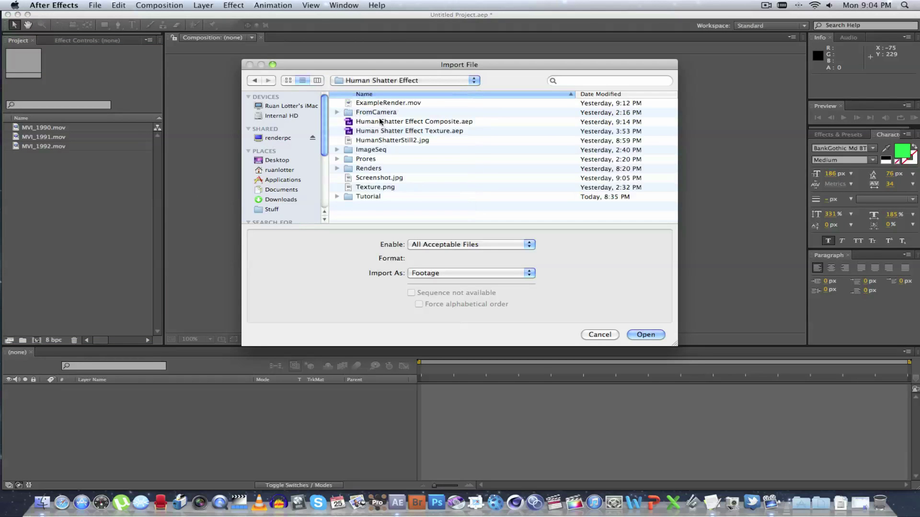
double_click(378, 168)
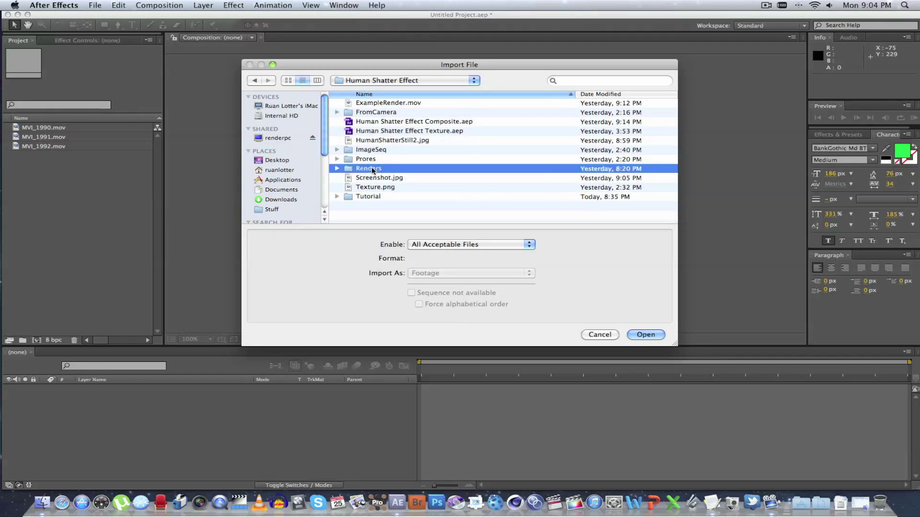
click(339, 104)
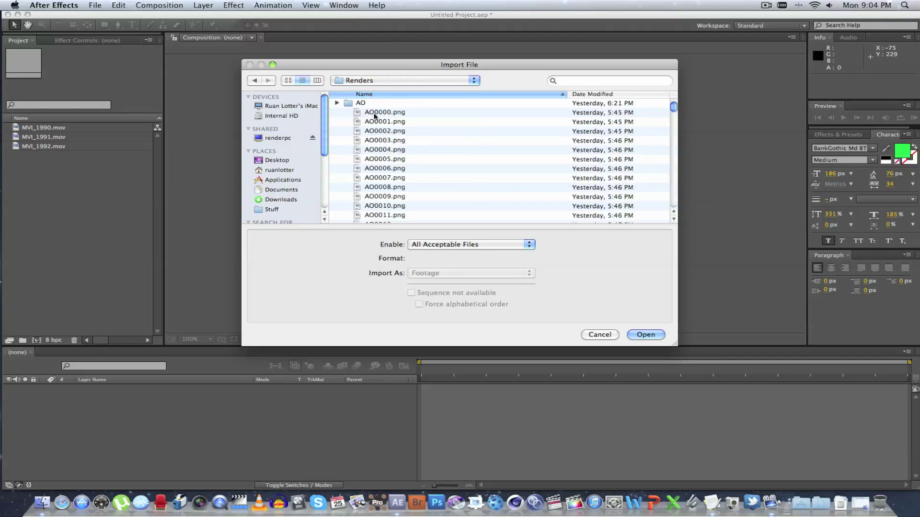
click(338, 104)
click(337, 112)
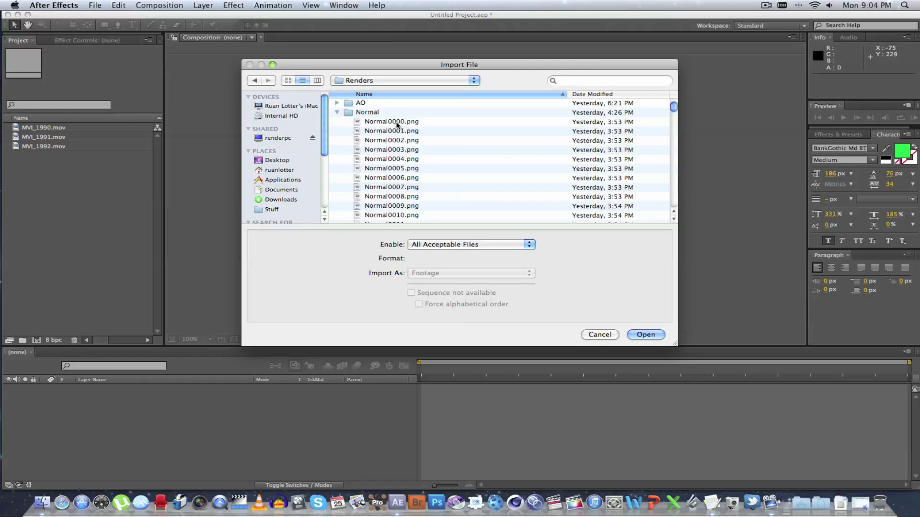
click(394, 124)
click(645, 334)
- Import the Shadows render pass as a PNG sequence from the Renders folder
double_click(109, 243)
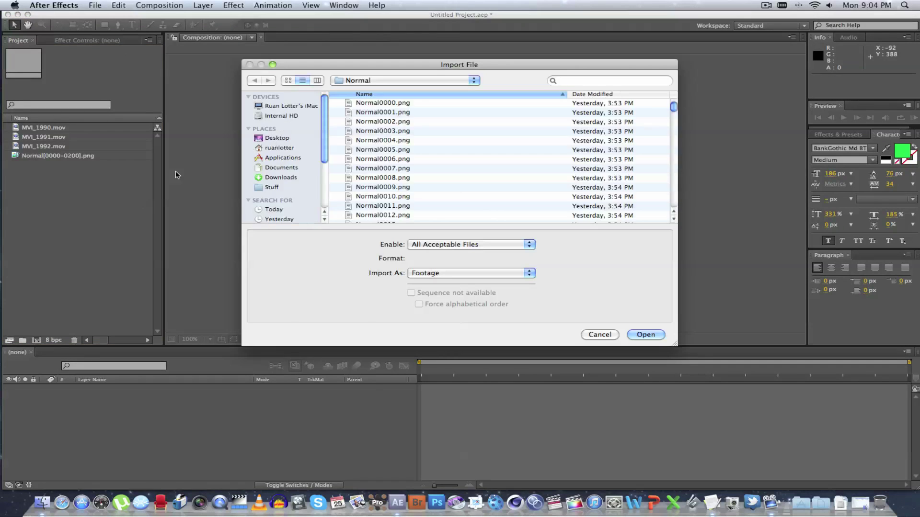
click(376, 82)
click(376, 91)
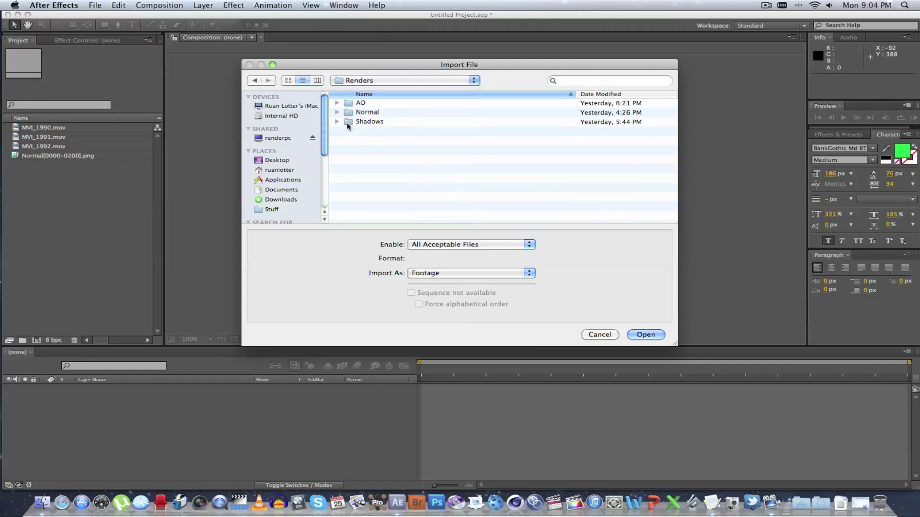
click(337, 122)
click(376, 132)
click(645, 334)
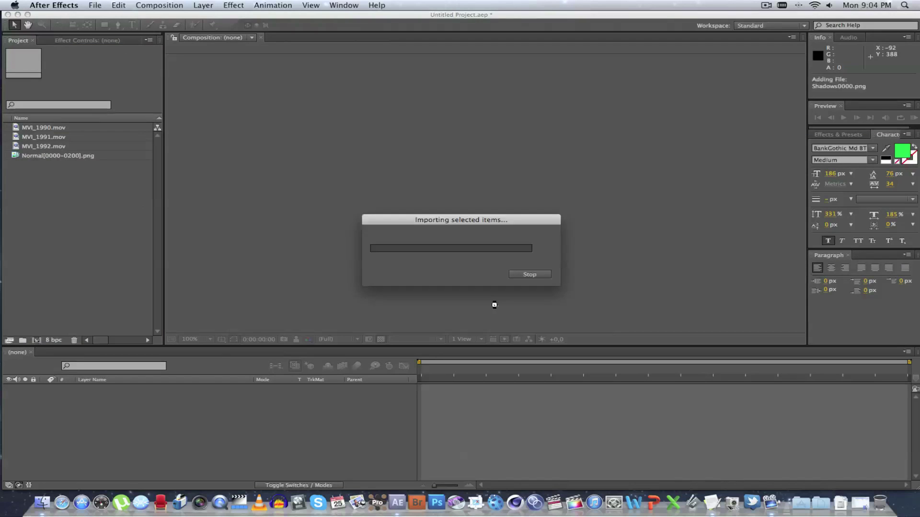
- Import the AO render pass as a PNG sequence from the Renders folder
double_click(97, 225)
click(376, 81)
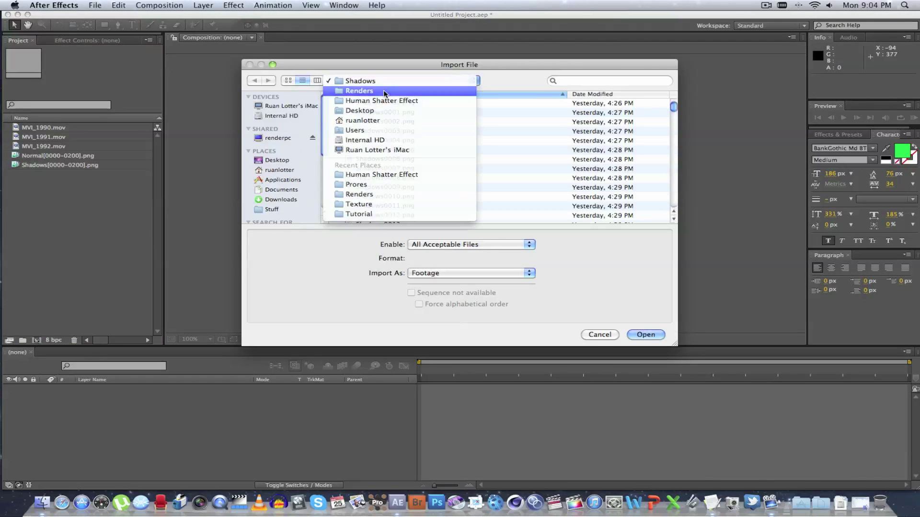
click(383, 91)
click(337, 103)
click(378, 112)
click(645, 335)
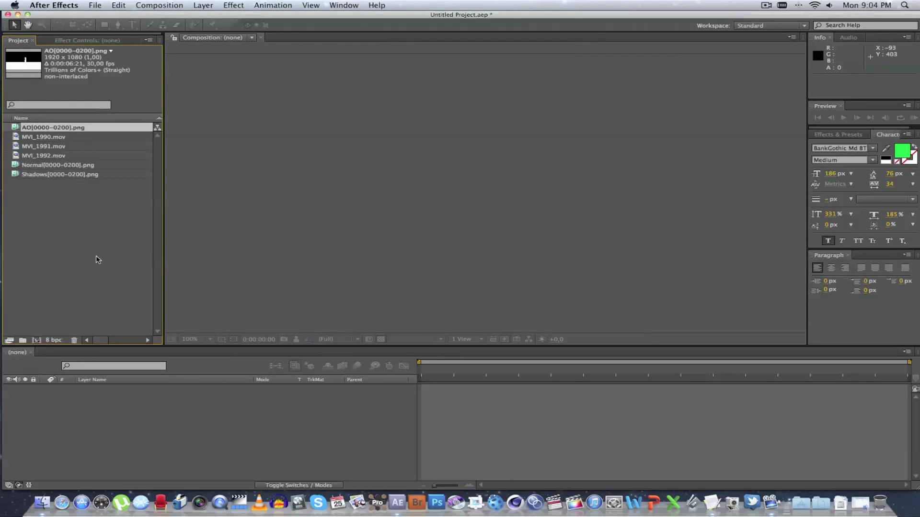
click(96, 255)
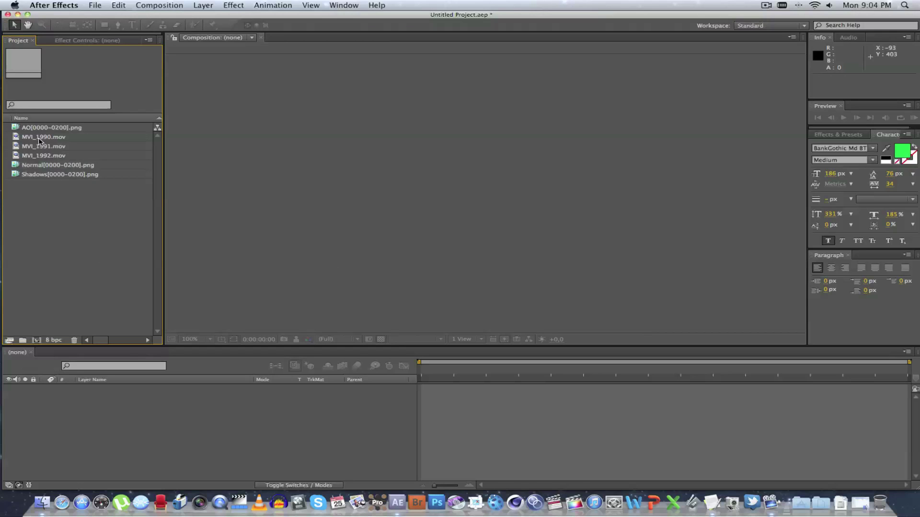
- Create a new composition from MVI_1990.mov and return to its first frame
drag(43, 140, 36, 340)
mouse_move(460, 371)
mouse_down()
mouse_move(792, 369)
mouse_move(454, 369)
mouse_up()
key(Home)
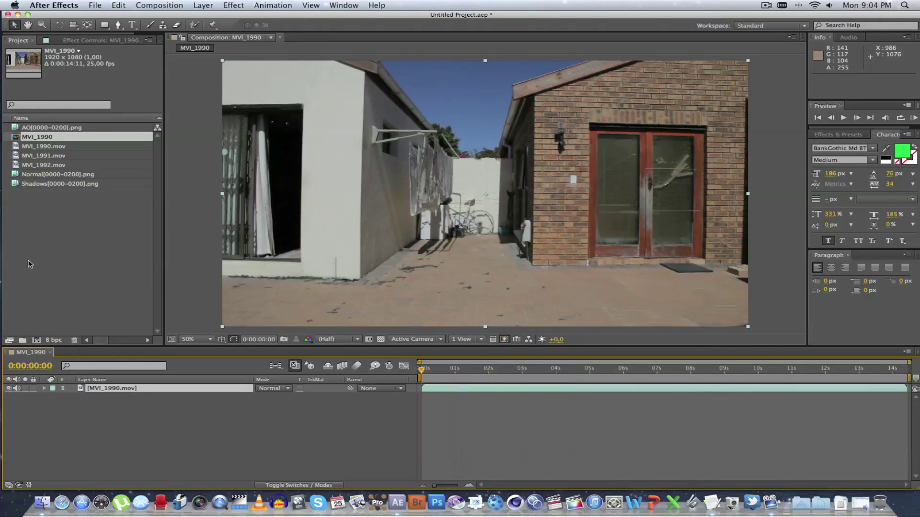
- Add MVI_1991.mov above MVI_1990.mov, cut everything before 0:00:12:23, and start the trimmed layer at the beginning of the composition
drag(42, 157, 97, 388)
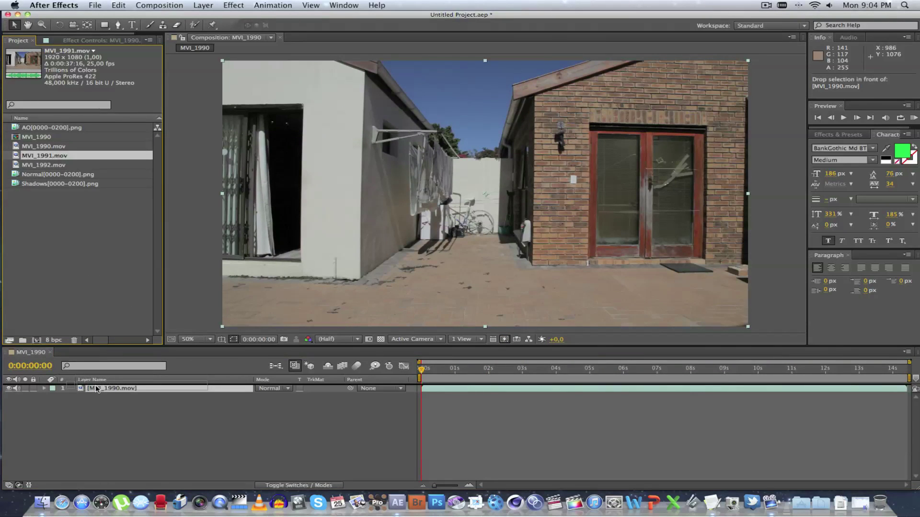
drag(498, 371, 857, 370)
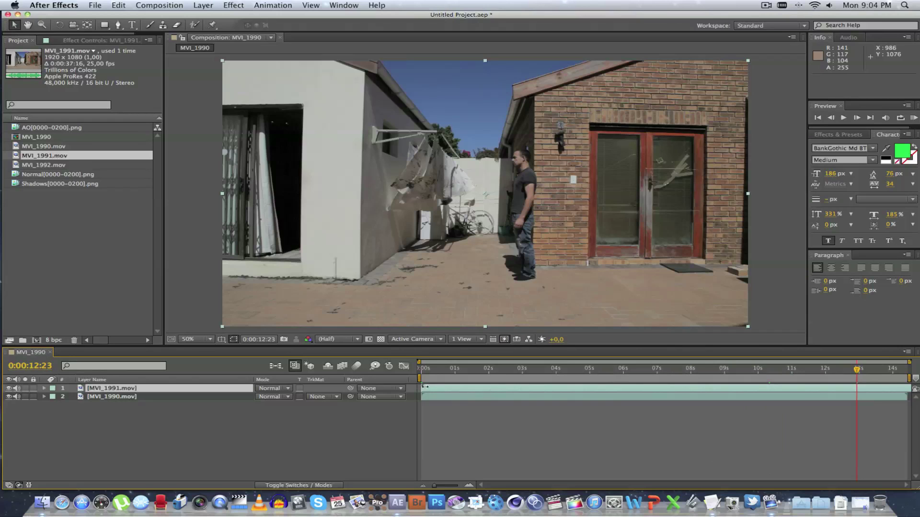
mouse_move(422, 386)
mouse_down()
mouse_move(856, 386)
mouse_move(421, 386)
mouse_up()
drag(495, 372, 609, 373)
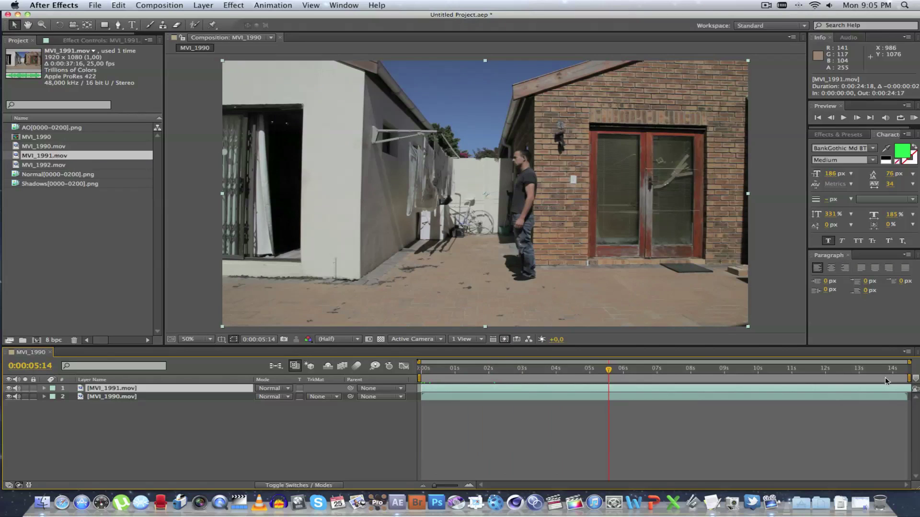
drag(439, 488, 432, 486)
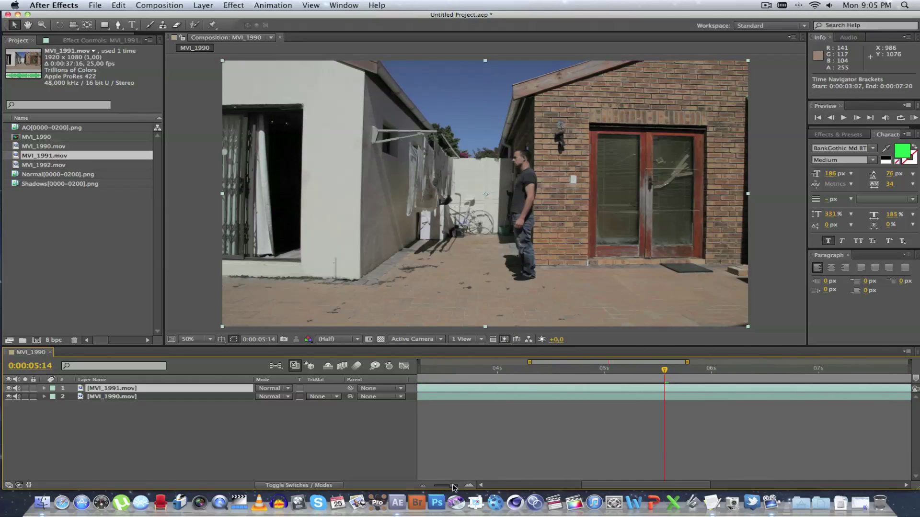
- Add MVI_1992.mov as the top layer, trim its lead-in, and shift it to start at 0:00:04:10, checking the kick in playback
drag(45, 165, 114, 387)
drag(509, 371, 626, 370)
drag(421, 386, 510, 369)
click(451, 369)
key(space)
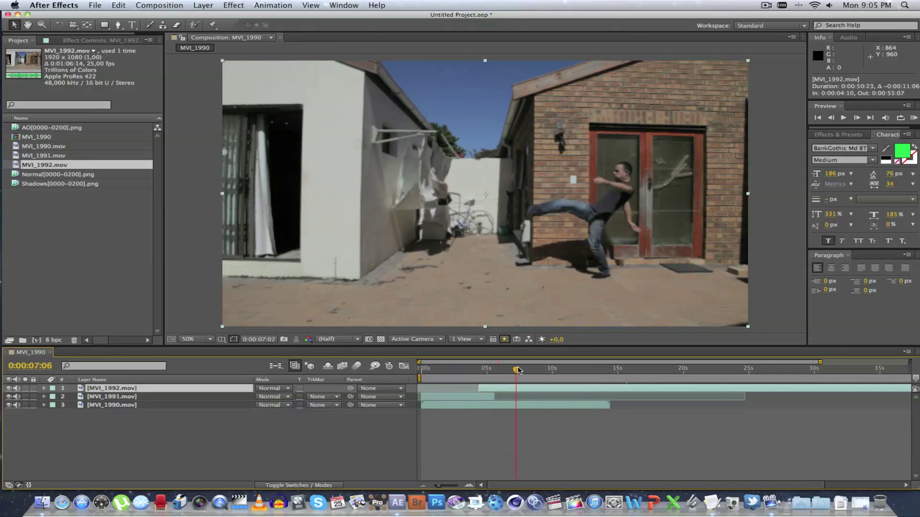
- Rename the MVI_1990, MVI_1991 and MVI_1992 layers as Plate, Standing and Kick
text(P)
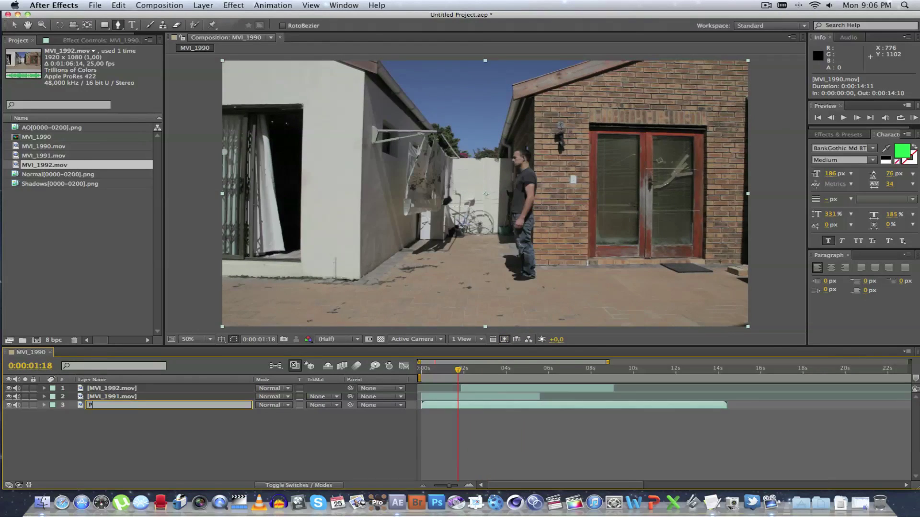
text(late)
key(Return)
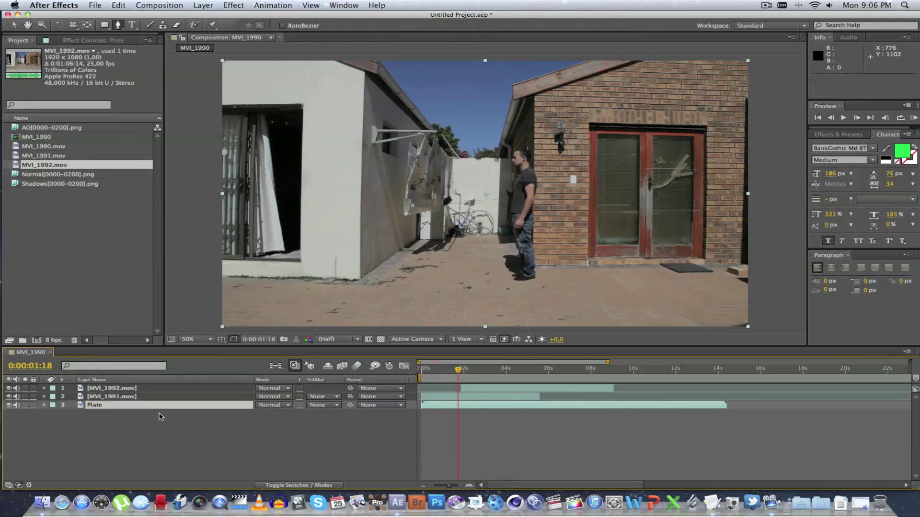
click(115, 398)
key(Return)
text(Standing)
key(Return)
click(117, 389)
key(Return)
text(Kick)
key(Return)
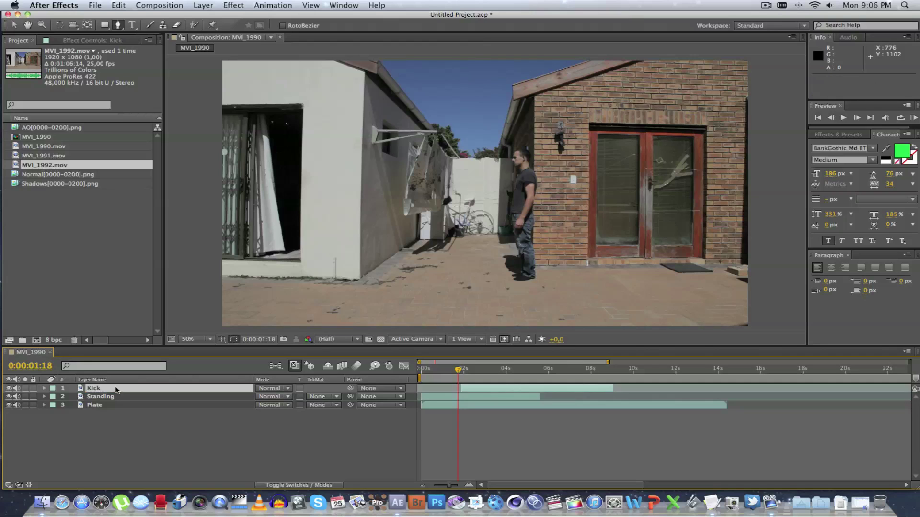
- Draw a closed Pen mask loosely around the standing man and his shadow on the Standing layer, and check it by toggling the layer's visibility
click(111, 397)
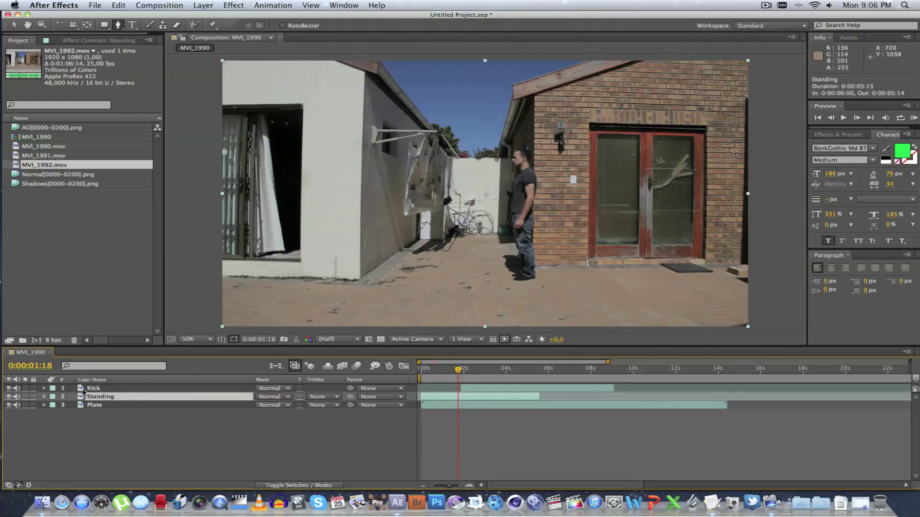
click(513, 144)
click(502, 193)
click(496, 247)
click(509, 287)
click(543, 285)
click(548, 252)
click(546, 218)
click(543, 165)
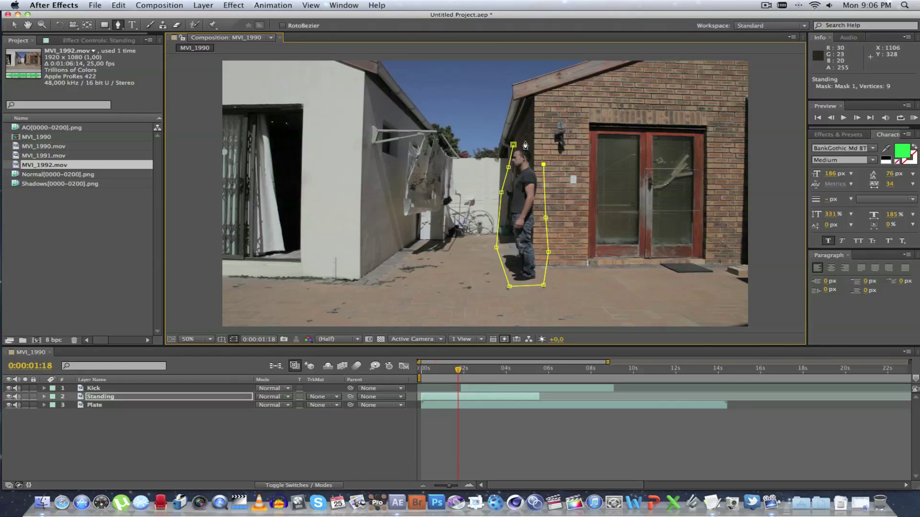
click(513, 145)
click(331, 452)
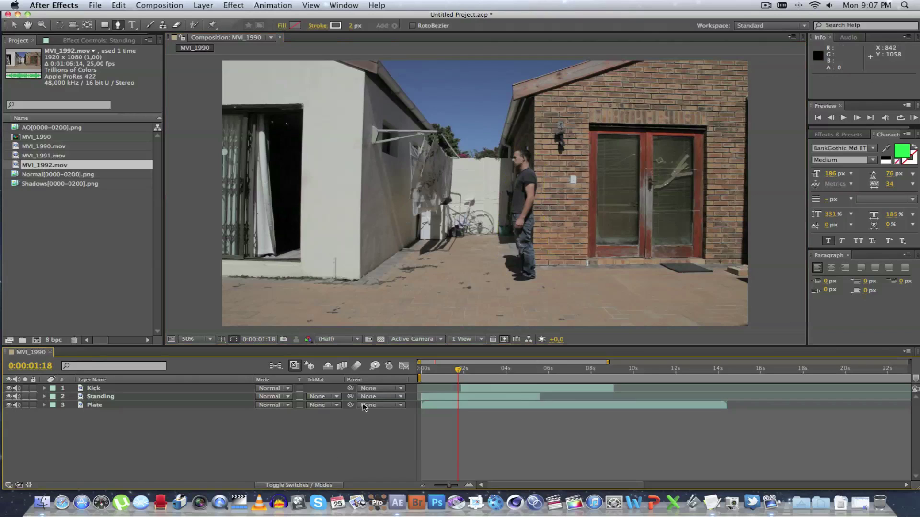
click(8, 397)
click(7, 398)
- At 0:00:02:08, draw a closed Pen mask loosely around the walking man on the Kick layer
drag(459, 370, 457, 371)
key(space)
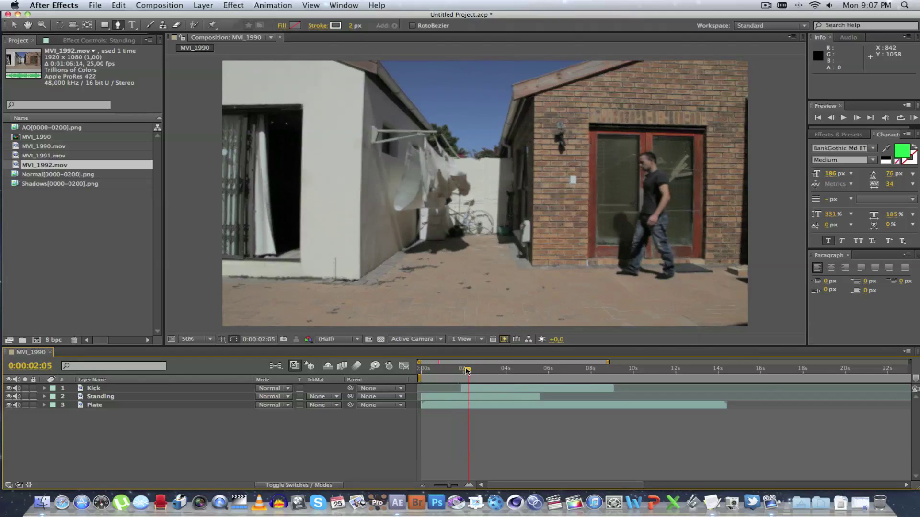
click(107, 388)
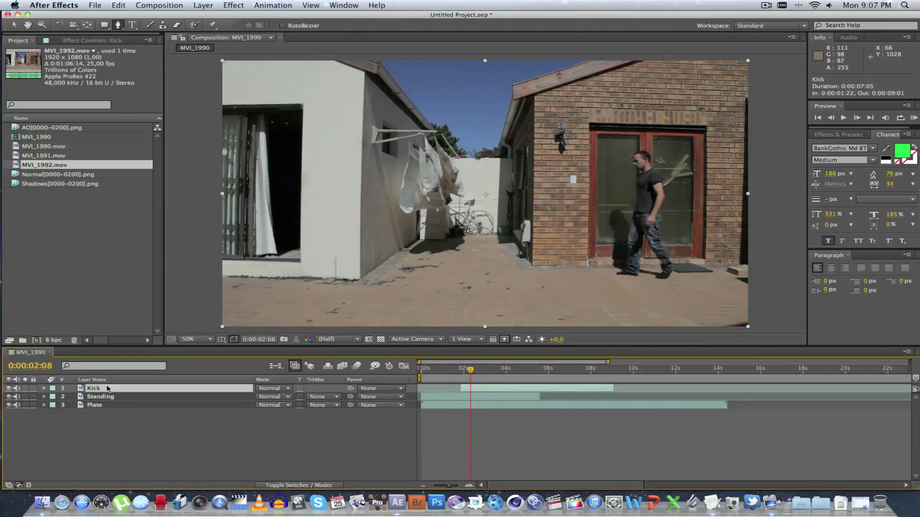
click(648, 137)
click(602, 179)
click(598, 219)
click(601, 271)
click(669, 297)
click(700, 271)
click(702, 195)
click(668, 137)
click(647, 136)
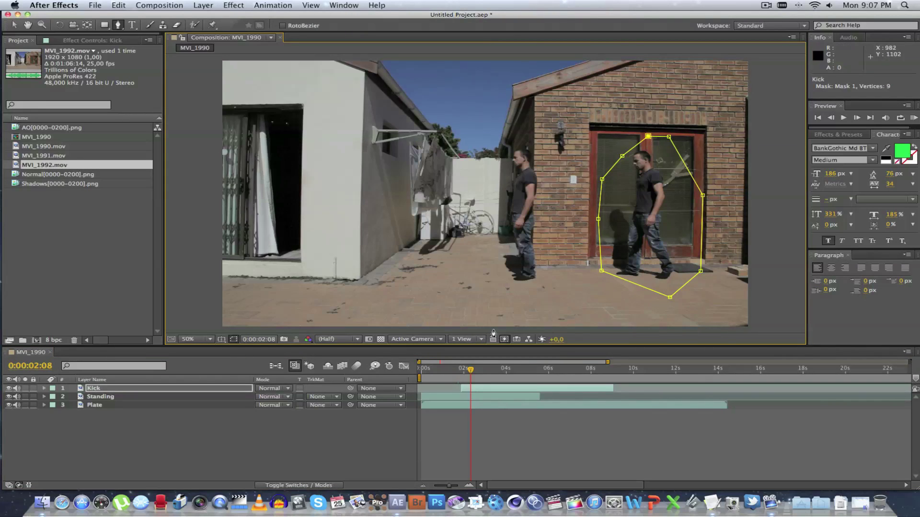
- At 0:00:04:08, reshape the Kick layer's mask by moving its points outward to enclose the man's whole kick and shadow
drag(477, 370, 509, 373)
click(114, 391)
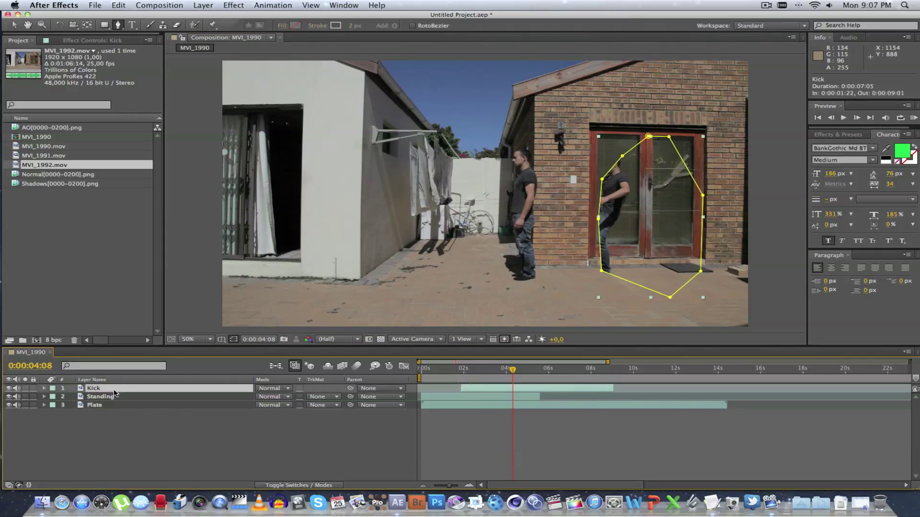
key(q)
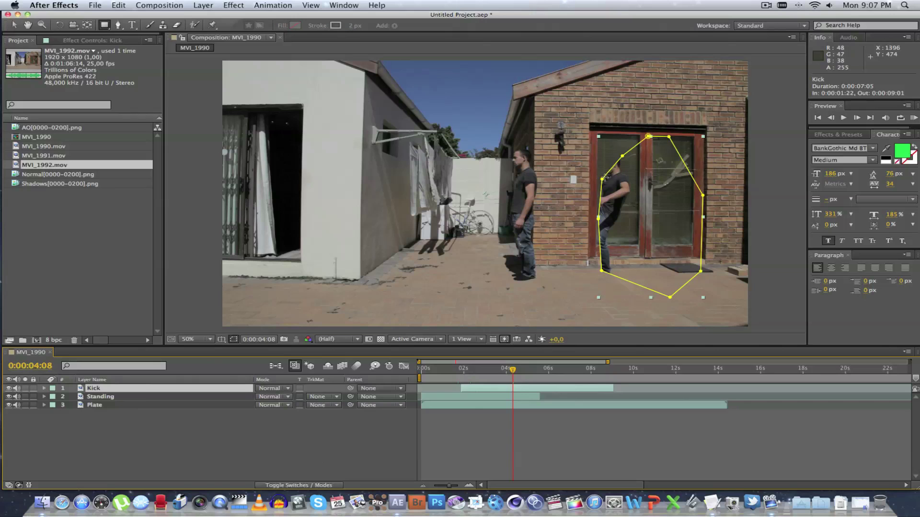
key(v)
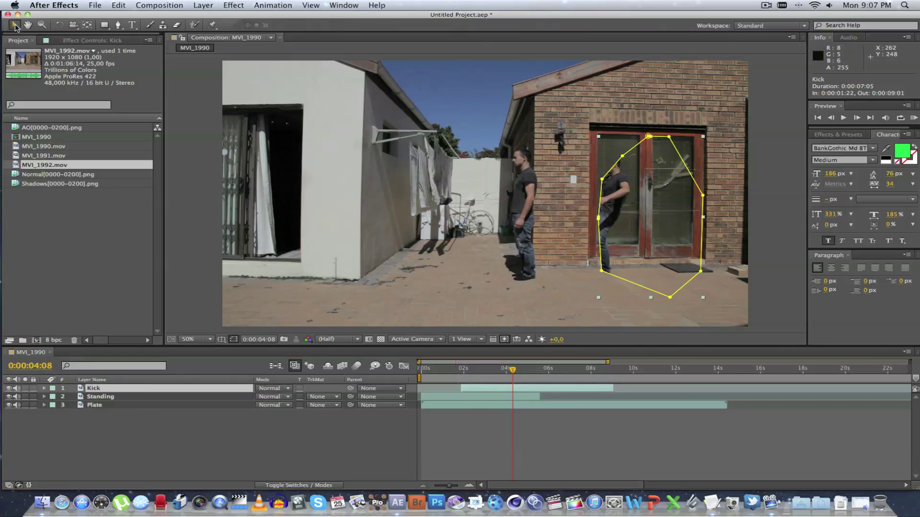
drag(622, 156, 556, 136)
click(600, 179)
drag(592, 181, 534, 203)
drag(596, 220, 539, 244)
drag(601, 272, 535, 299)
drag(669, 297, 656, 311)
drag(701, 272, 717, 284)
drag(703, 193, 719, 171)
drag(648, 137, 633, 124)
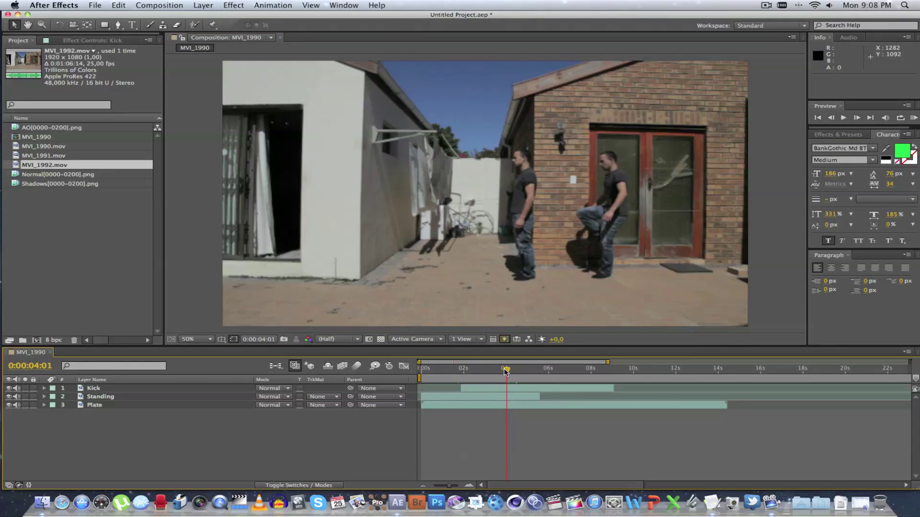
- Add the Normal[0000-0200].png sequence as the top layer, shift it to start at 0:00:03:14, and check the shatter at the kick
click(44, 176)
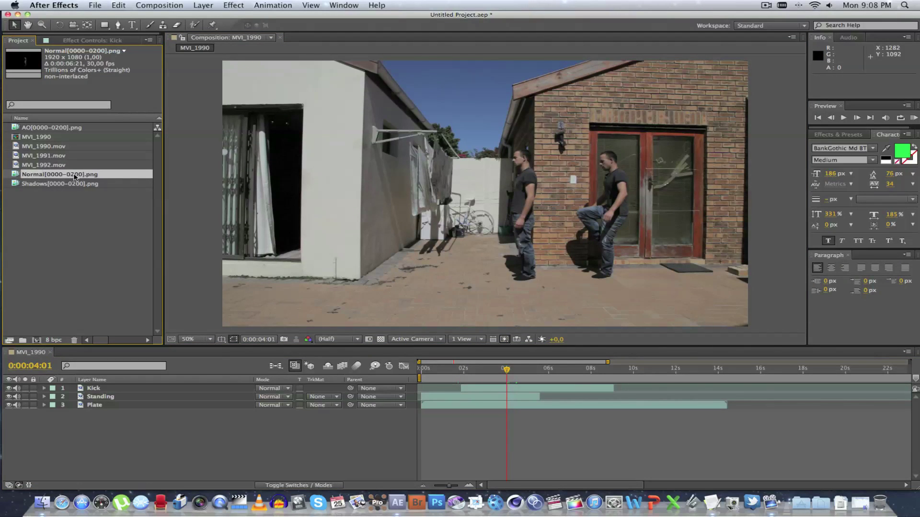
drag(72, 180, 170, 390)
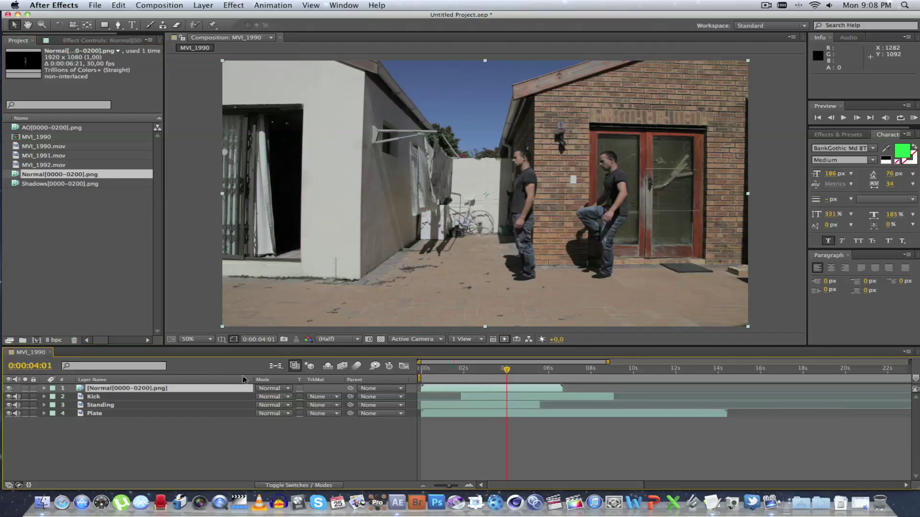
drag(447, 394, 537, 389)
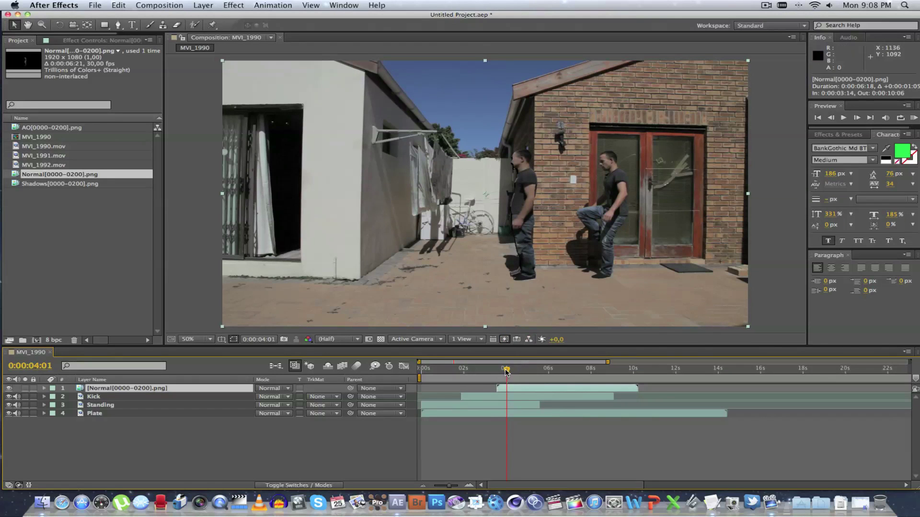
drag(506, 372, 514, 372)
key(Page_Down)
key(Page_Down)
key(Page_Down)
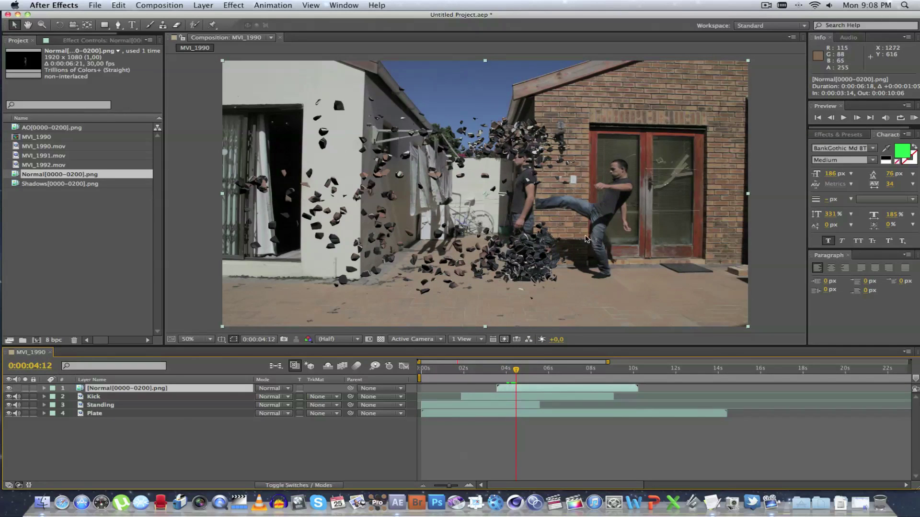
- Shift the Normal layer to start at 0:00:03:24 so the body begins breaking apart at 0:00:04:12
drag(529, 390, 539, 390)
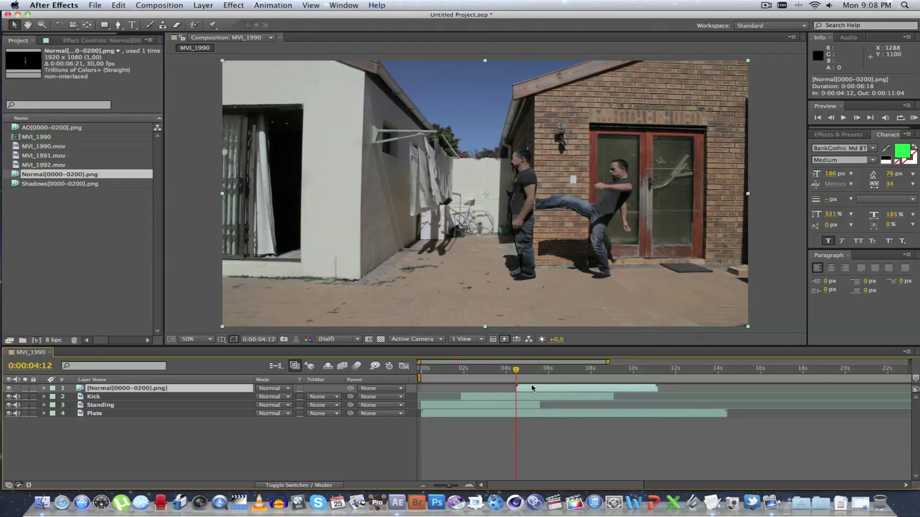
drag(531, 388, 530, 387)
drag(448, 486, 454, 486)
drag(643, 387, 627, 391)
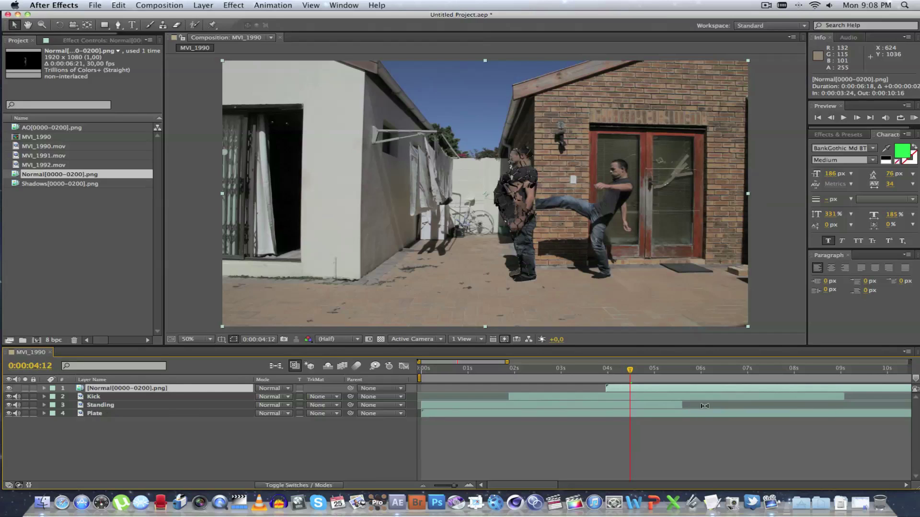
- Trim the end of the Standing layer to 0:00:04:11, where the shatter takes over, and check the cut
click(162, 405)
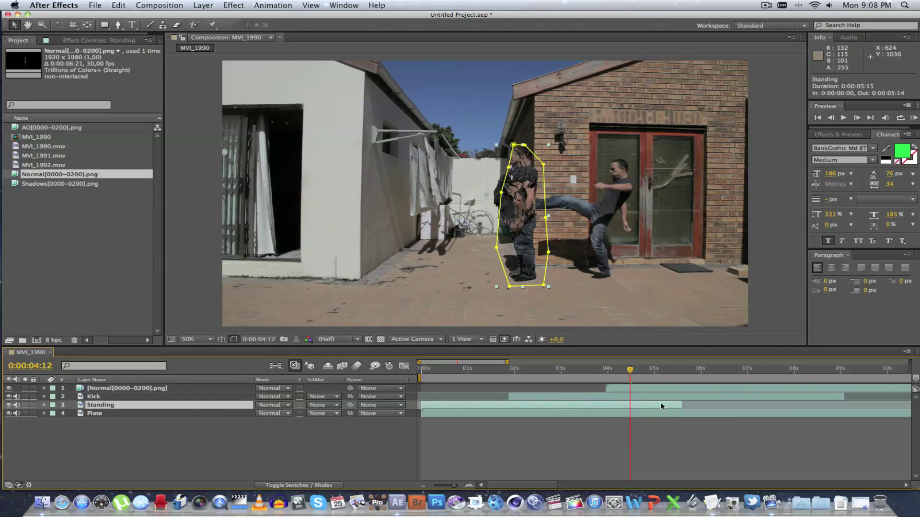
drag(680, 405, 633, 406)
drag(631, 405, 629, 405)
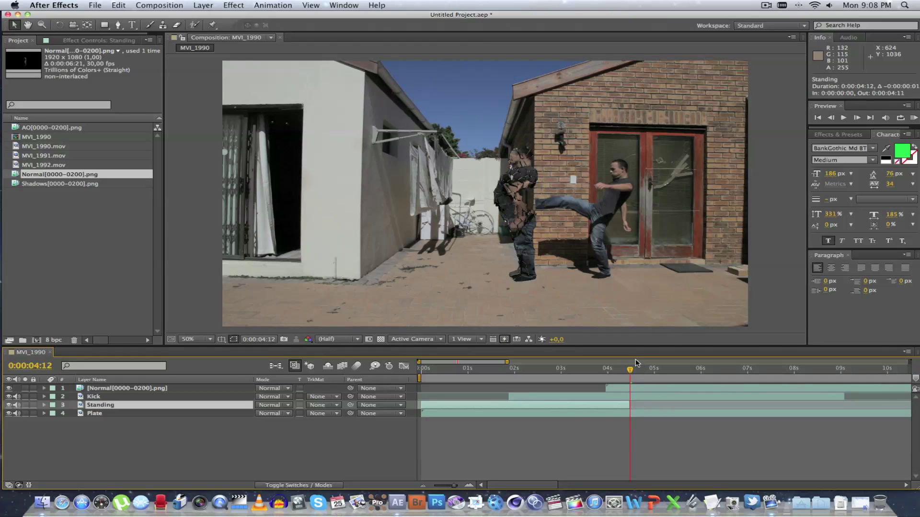
drag(630, 371, 617, 371)
click(383, 448)
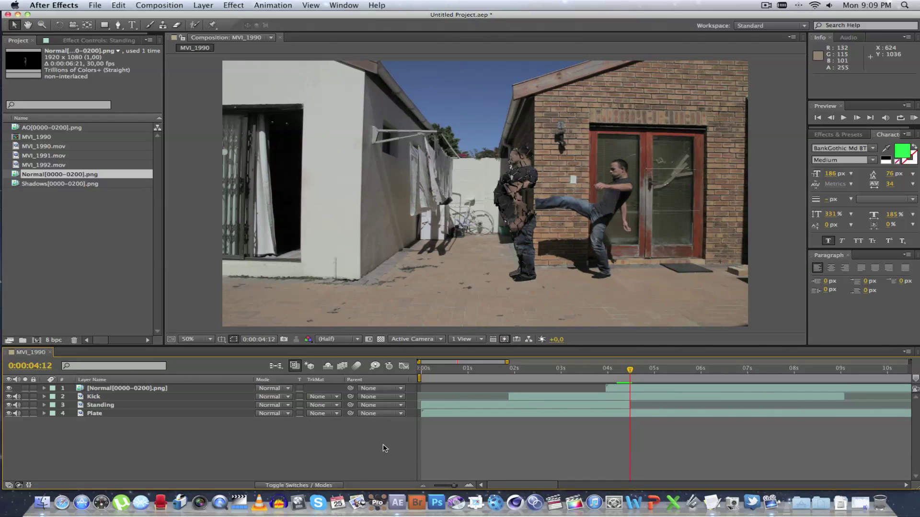
- Step frame by frame around 0:00:04:12 to examine the switch from the standing man to the shattering body
key(Page_Up)
key(Page_Up)
key(Page_Up)
key(Page_Up)
key(Page_Up)
key(Page_Up)
key(Page_Up)
key(Page_Up)
key(Page_Down)
key(Page_Down)
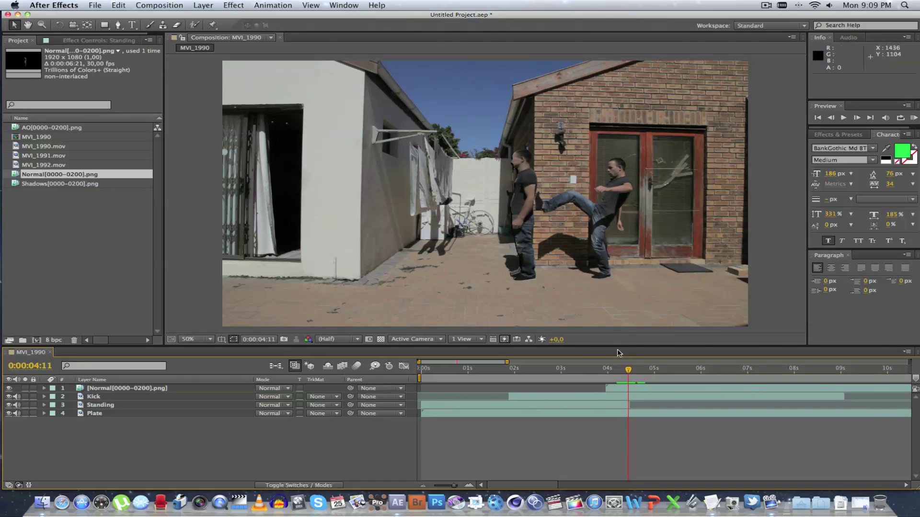
key(Page_Down)
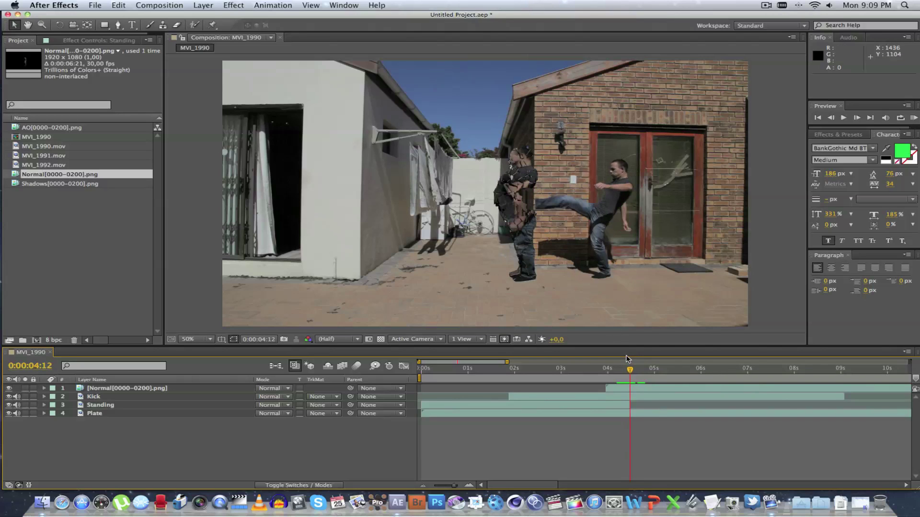
- Trim the start of the Normal layer to 0:00:04:12 and compare the frames on both sides of the cut
click(147, 389)
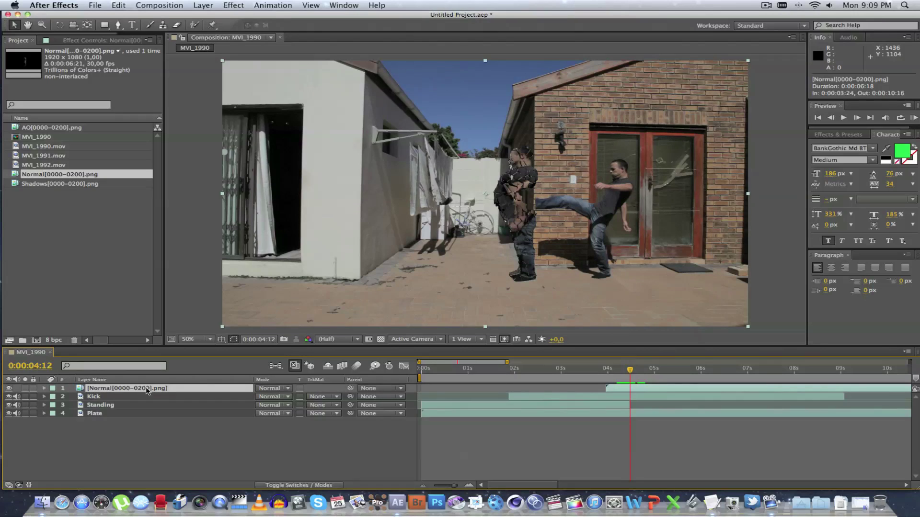
drag(606, 388, 621, 388)
key(Page_Up)
key(Page_Down)
key(Page_Up)
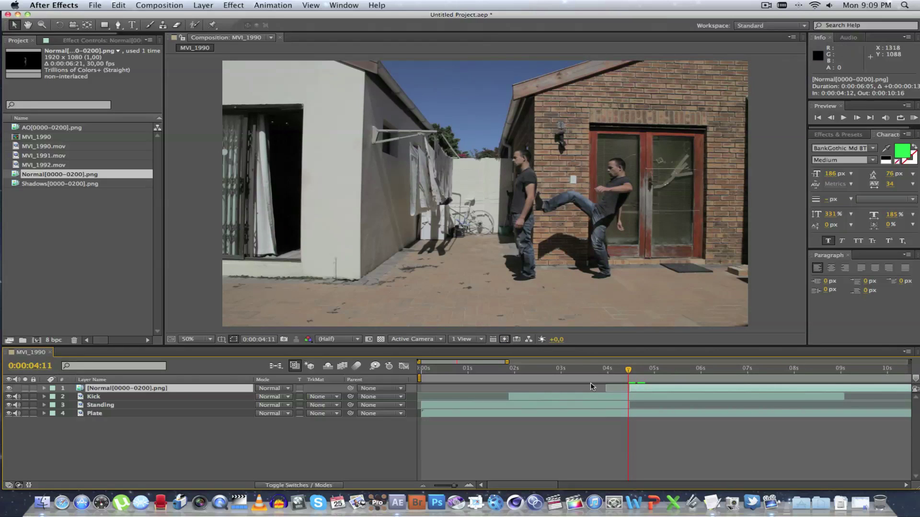
- Step through the frames from 0:00:03:23 to 0:00:05:03 to examine the kick, the layer switch and the flying pieces
key(Page_Down)
key(Page_Up)
key(Page_Up)
key(Page_Up)
key(Page_Up)
key(Page_Up)
key(Page_Up)
key(Page_Up)
key(Page_Up)
key(Page_Up)
key(Page_Up)
key(Page_Up)
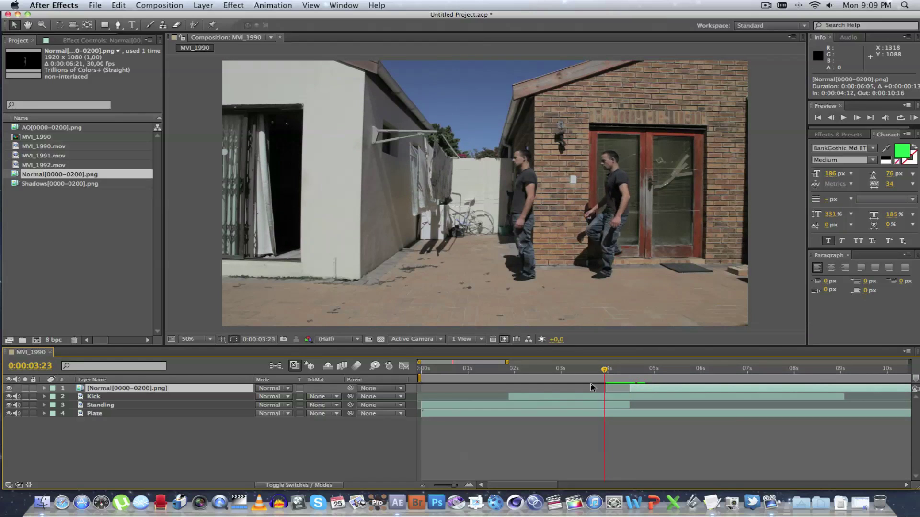
key(Page_Down)
key(Page_Down)
key(Page_Down)
key(Page_Down)
key(Page_Down)
key(Page_Down)
key(Page_Down)
key(Page_Down)
key(Page_Down)
key(Page_Down)
key(Page_Down)
key(Page_Down)
key(Page_Down)
key(Page_Down)
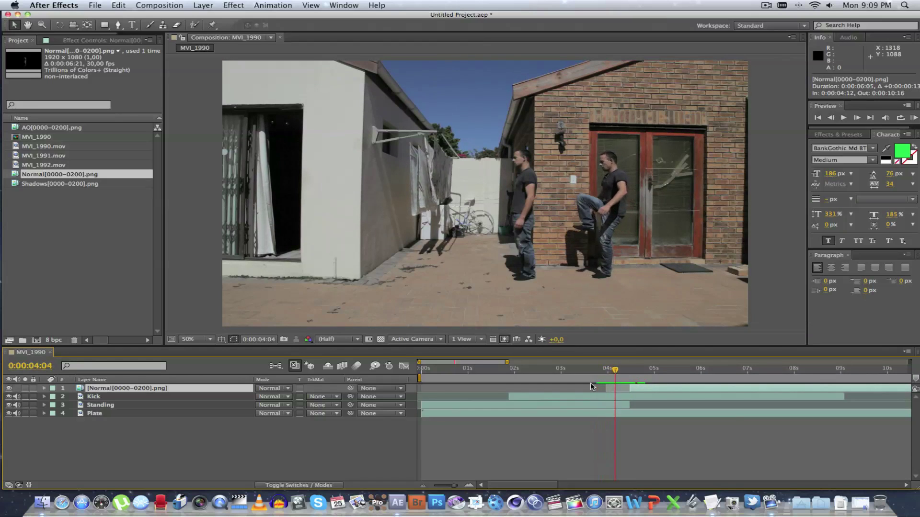
key(Page_Down)
key(Page_Down)
key(Page_Down)
key(Page_Down)
key(Page_Down)
key(Page_Down)
key(Page_Down)
key(Page_Down)
key(Page_Down)
key(Page_Down)
key(Page_Down)
key(Page_Down)
key(Page_Down)
key(Page_Down)
key(Page_Down)
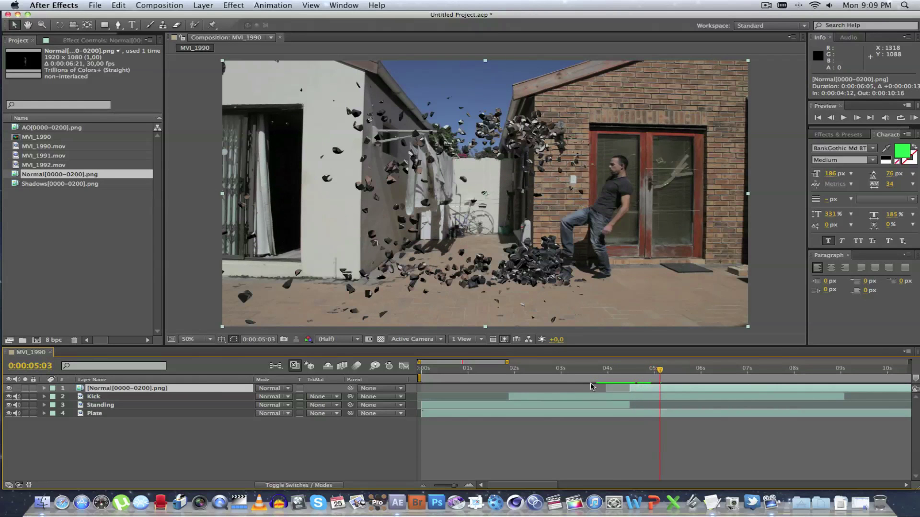
- Add the Shadows[0000-0200].png sequence directly below the Normal layer, starting at 0:00:04:00, and preview the shadows from 0:00:04:07
mouse_move(647, 368)
mouse_down()
mouse_move(619, 371)
mouse_move(647, 370)
mouse_up()
click(340, 459)
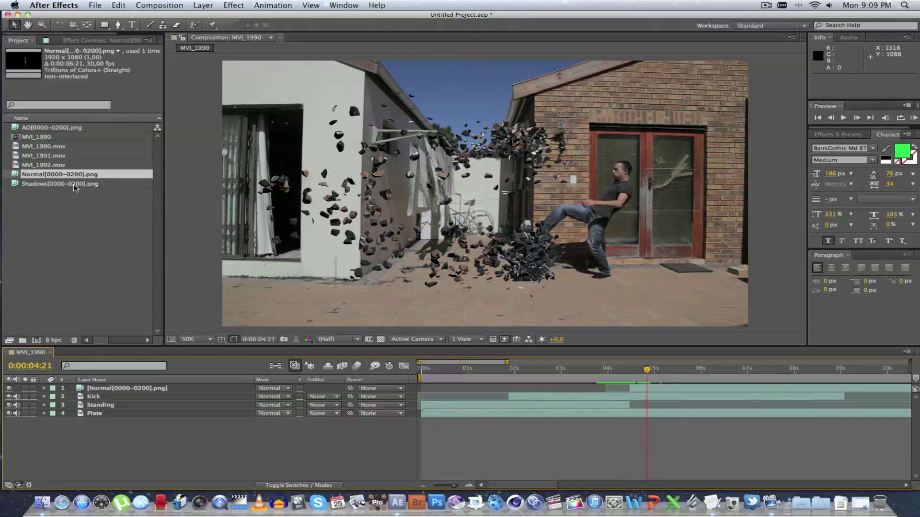
drag(50, 186, 118, 393)
drag(501, 400, 664, 394)
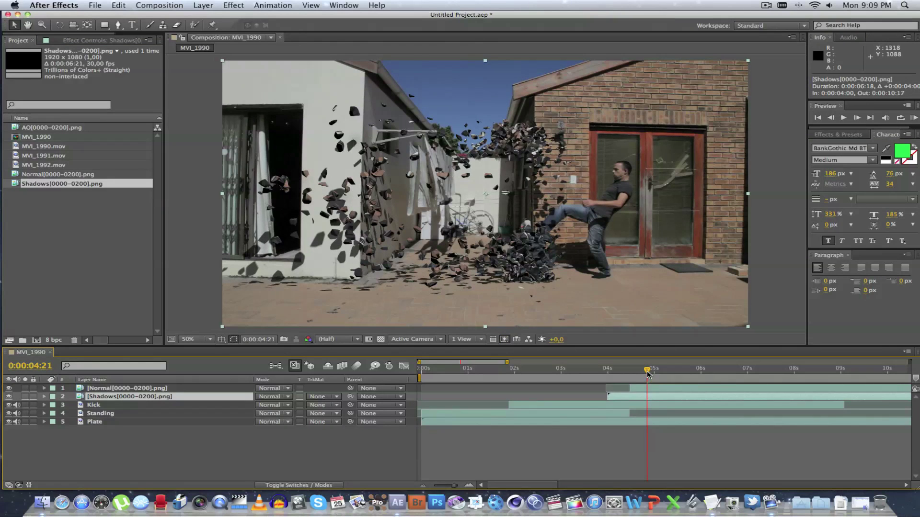
drag(647, 374, 621, 372)
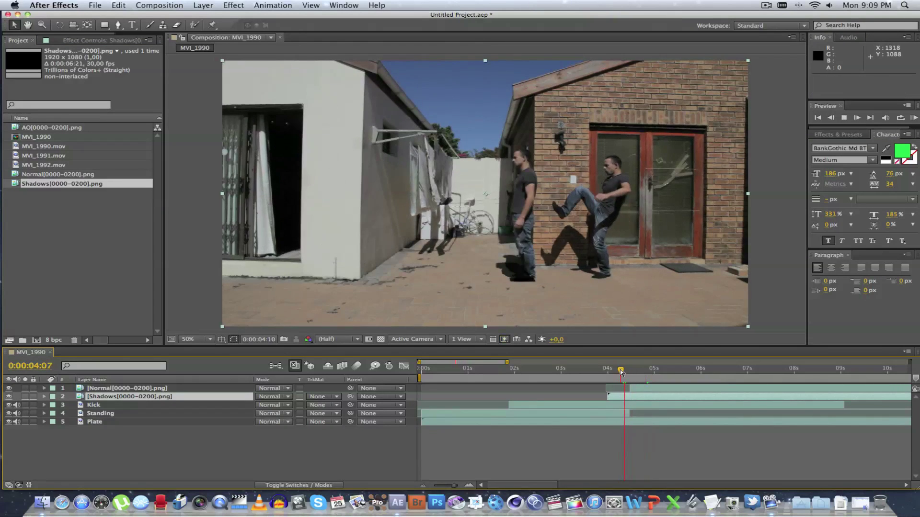
key(space)
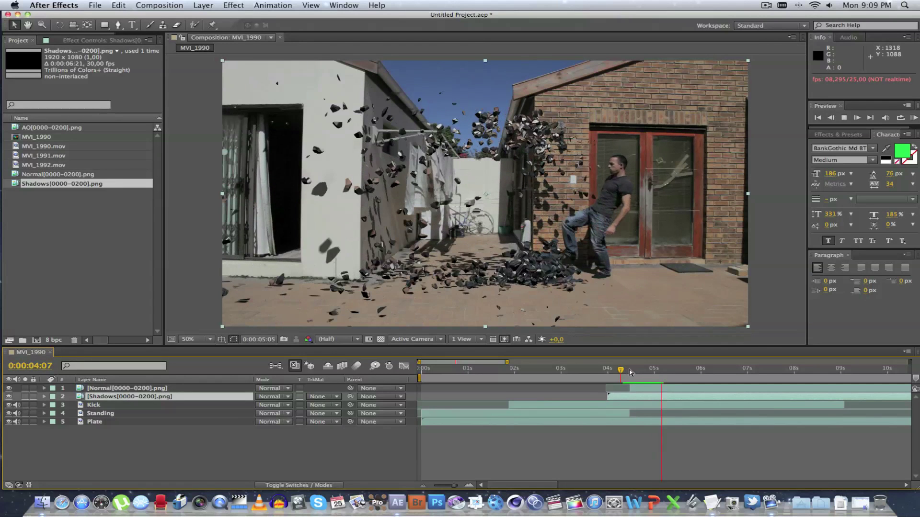
key(space)
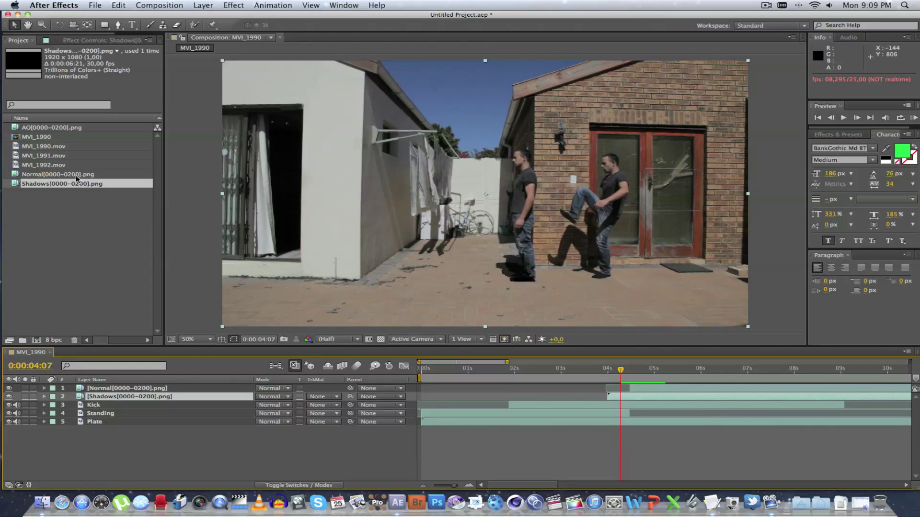
- Add the AO[0000-0200].png sequence as the top layer in Multiply mode, starting at 0:00:04:00, and preview the shatter
drag(39, 130, 105, 388)
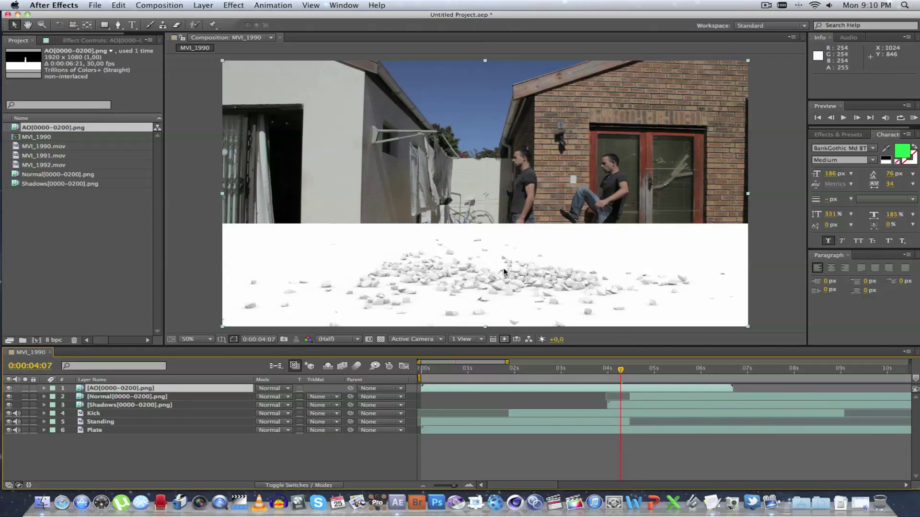
click(287, 392)
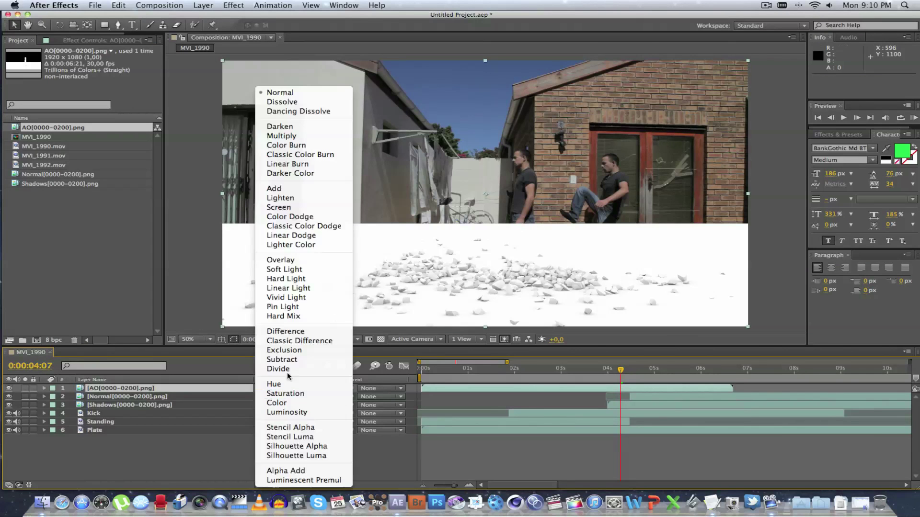
click(286, 139)
drag(439, 389, 625, 390)
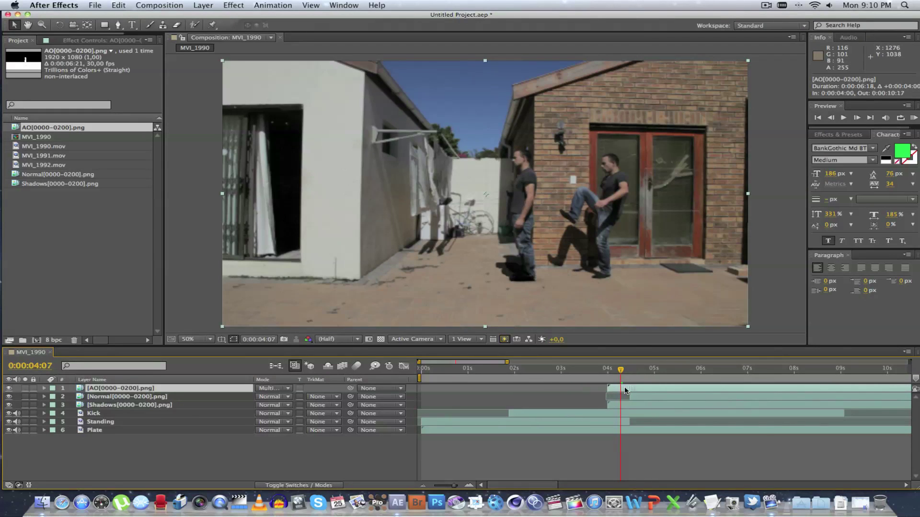
click(608, 370)
key(space)
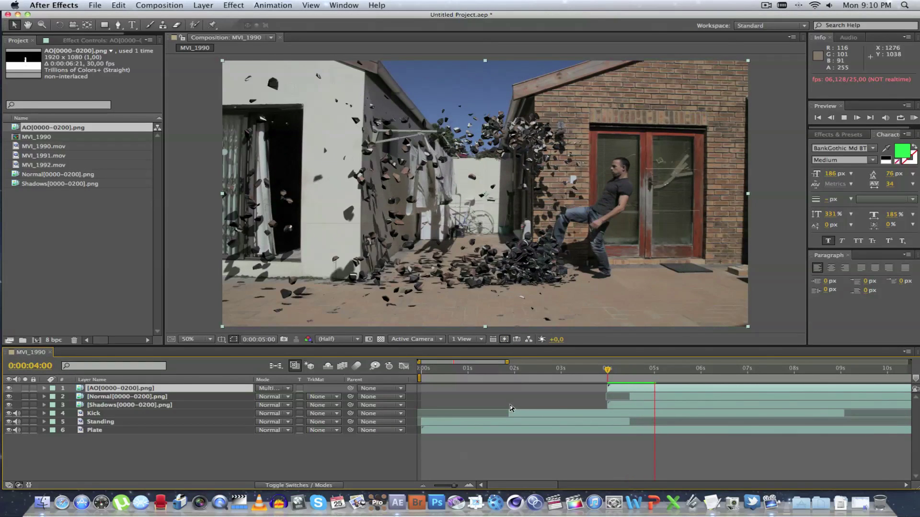
key(space)
click(402, 445)
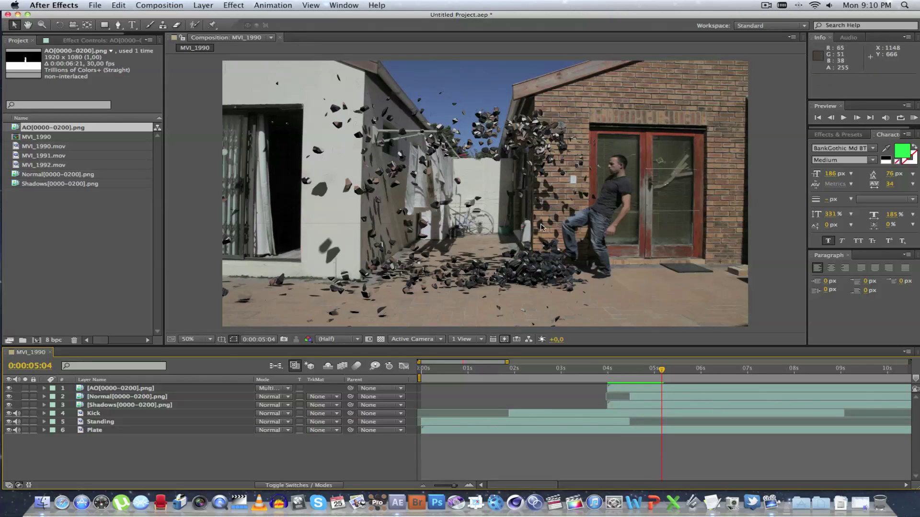
- Apply the Simple Choker effect to the AO layer with Choke Matte 1 and preview from 0:00:03:23
right_click(113, 392)
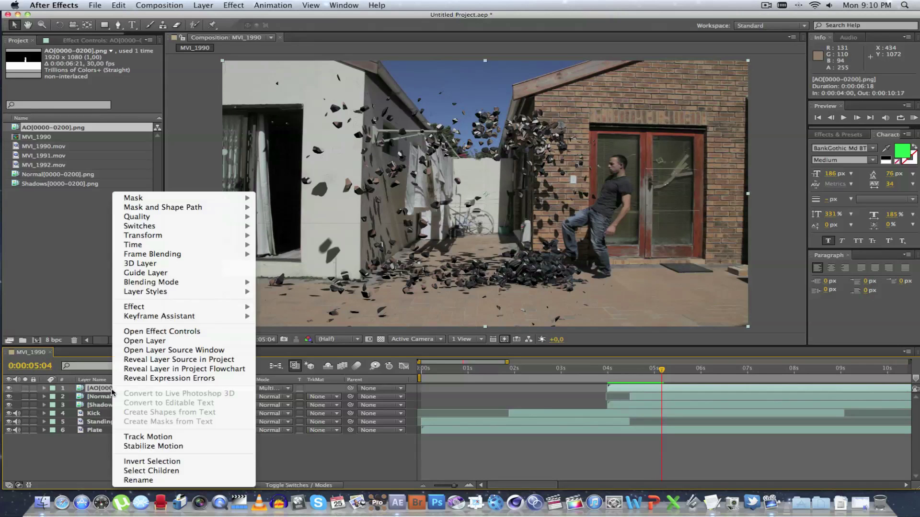
mouse_move(171, 309)
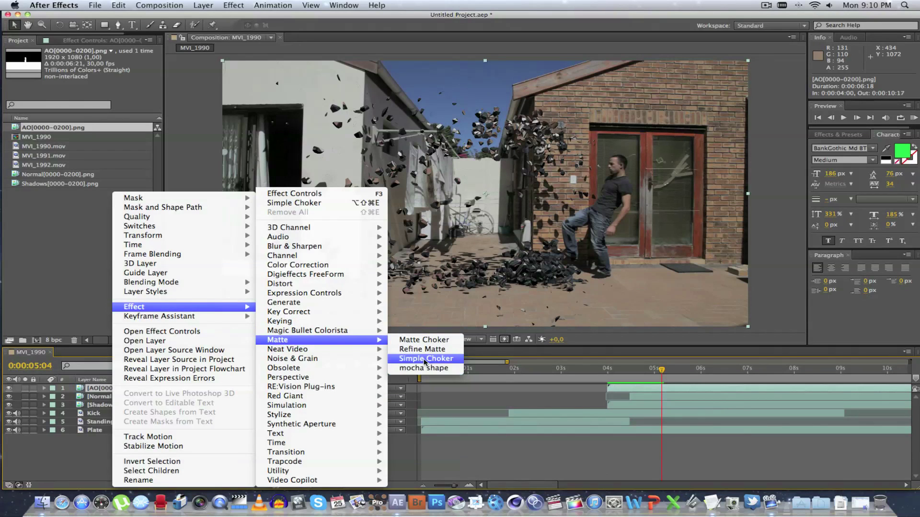
click(425, 359)
click(98, 76)
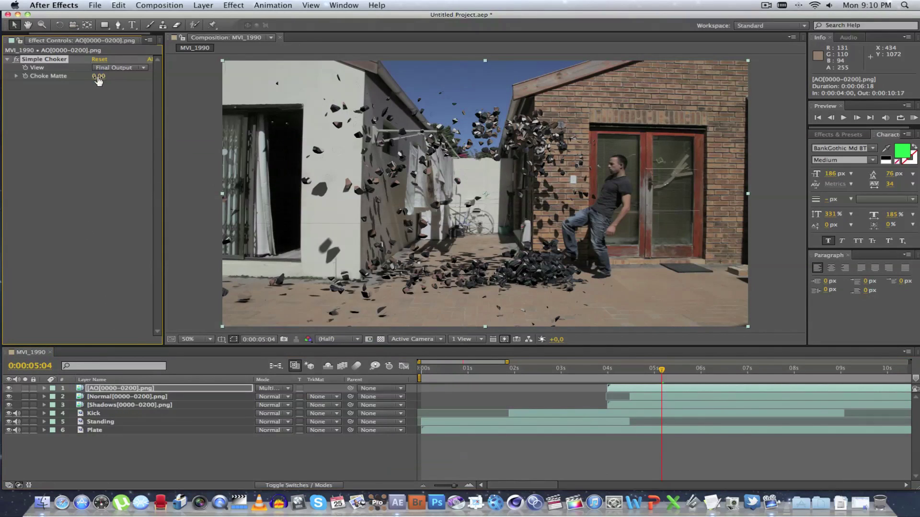
text(1)
key(Return)
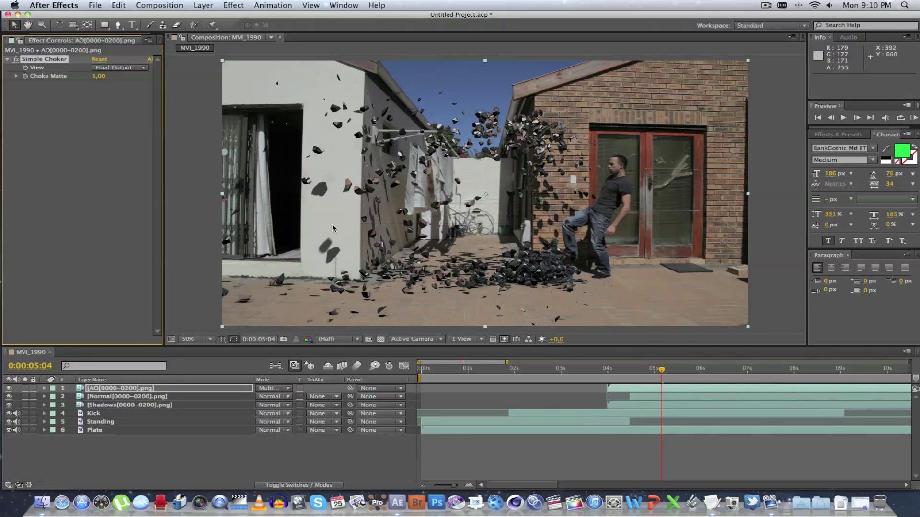
click(250, 461)
click(607, 369)
key(space)
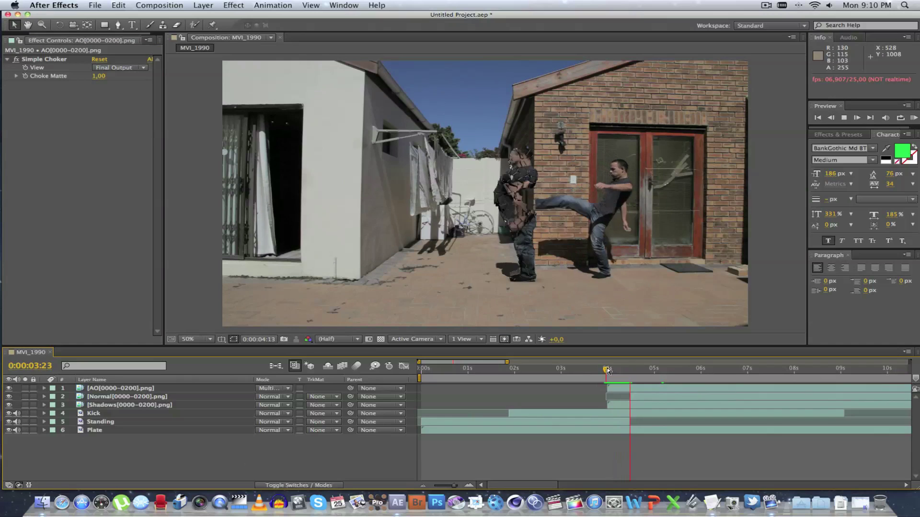
- Stop the preview at 0:00:04:17 and examine the shattered upper-body pieces up close at 200% magnification
key(space)
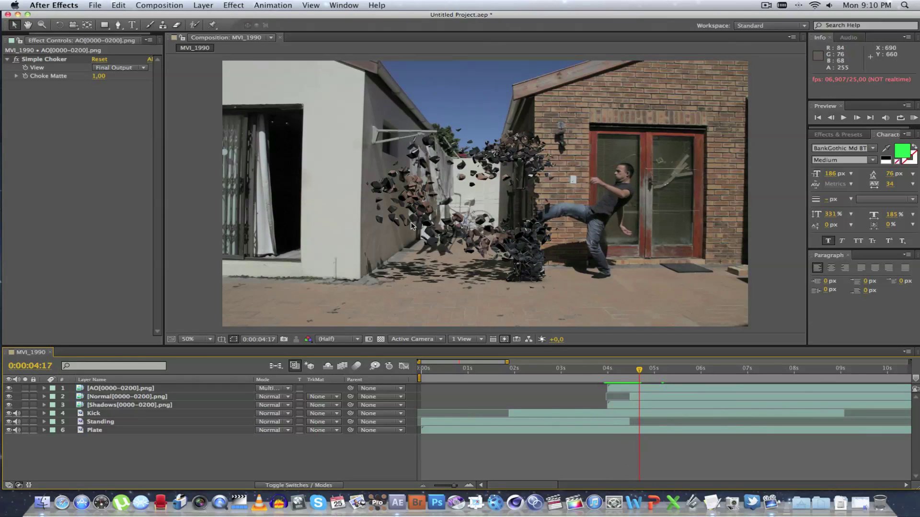
key(slash)
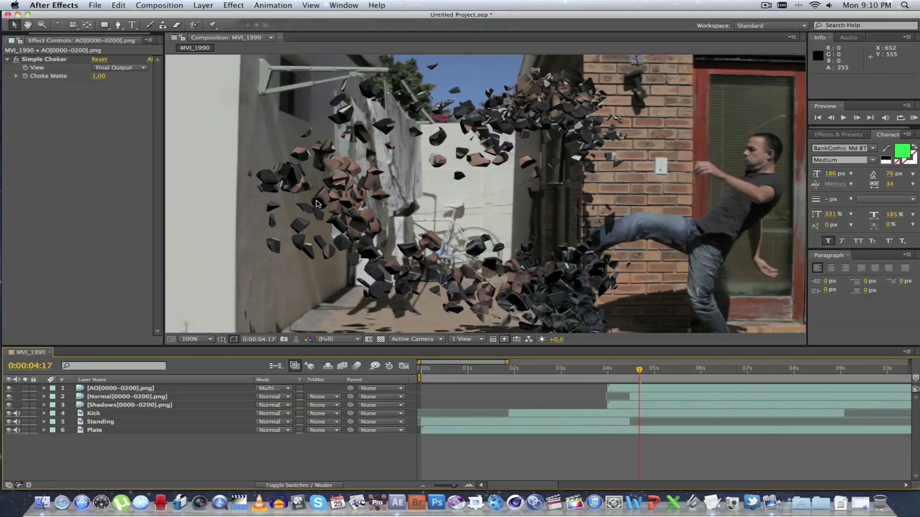
key(period)
drag(297, 156, 254, 146)
drag(637, 144, 588, 221)
key(v)
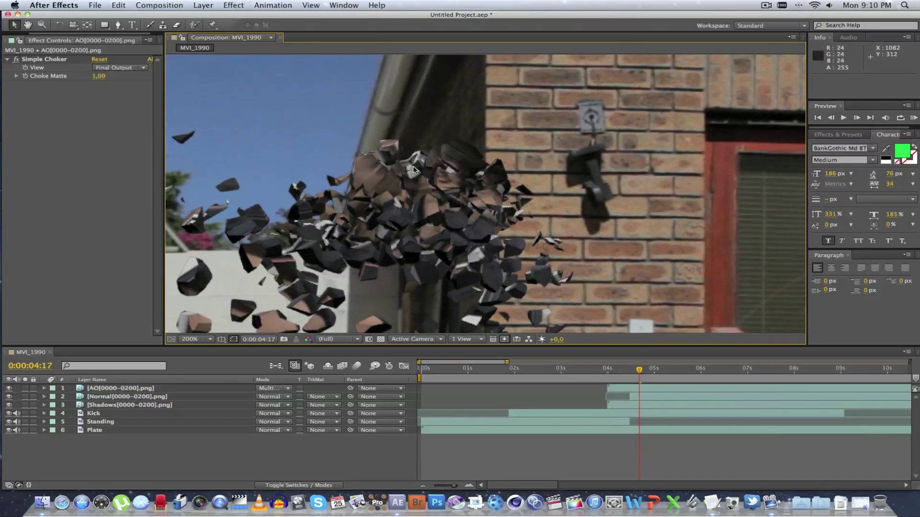
- Apply the Fast Blur effect to the Normal layer with Blurriness 1,5 and Repeat Edge Pixels enabled
click(108, 397)
right_click(106, 396)
mouse_move(168, 308)
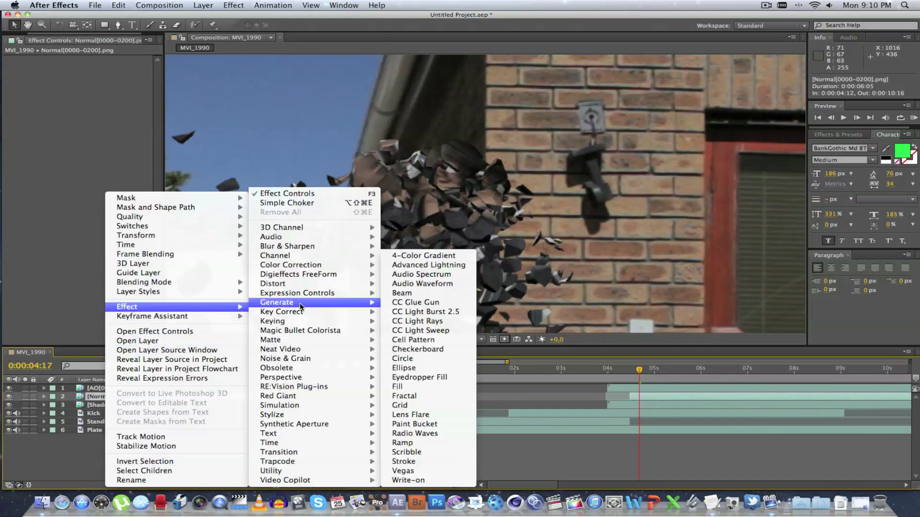
mouse_move(296, 247)
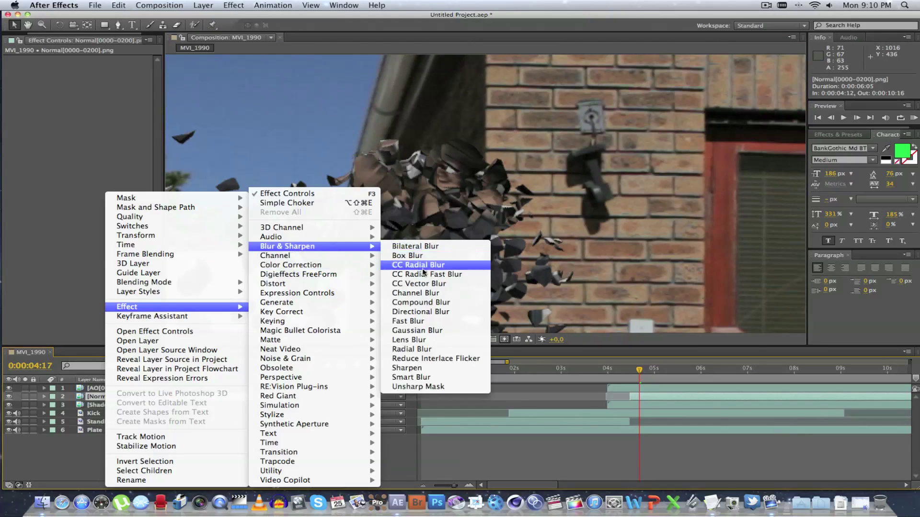
click(412, 322)
click(95, 85)
click(97, 67)
text(1)
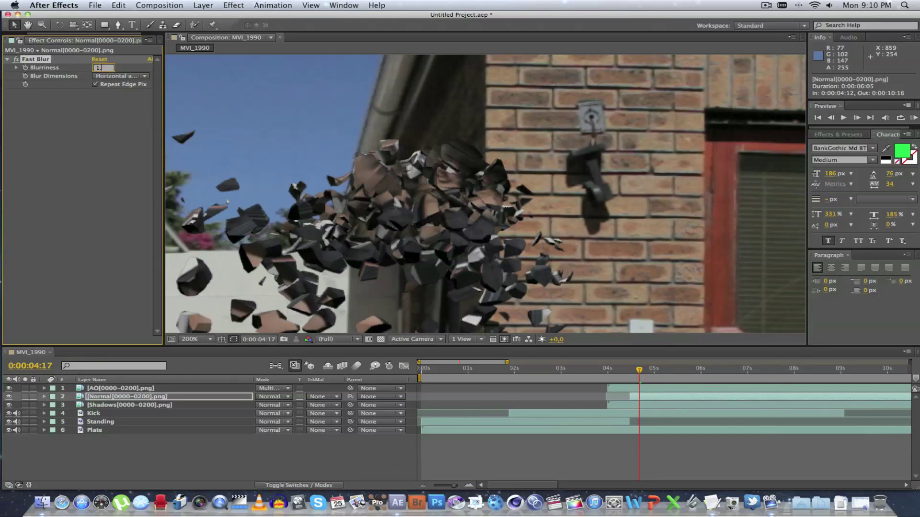
text(,5)
key(Return)
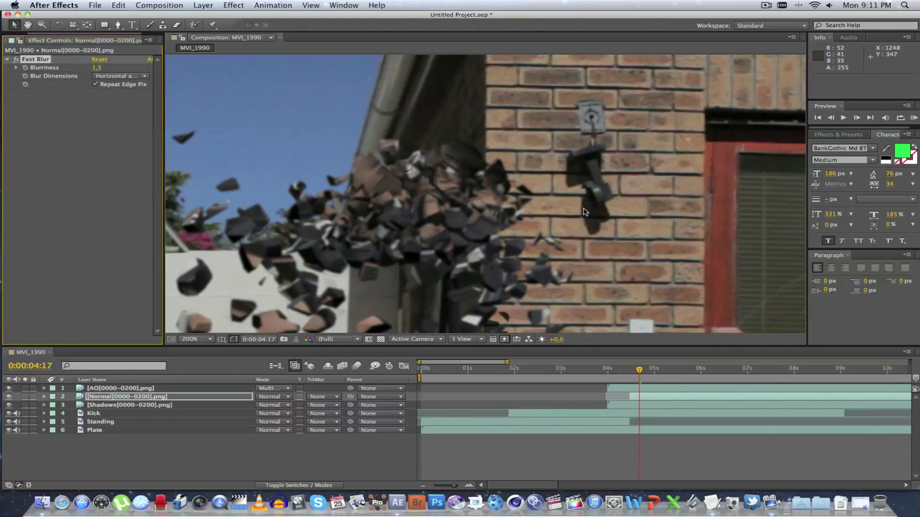
- View the whole frame at 50% and preview the kick and shatter from 0:00:02:11
scroll(527, 218, down, 2)
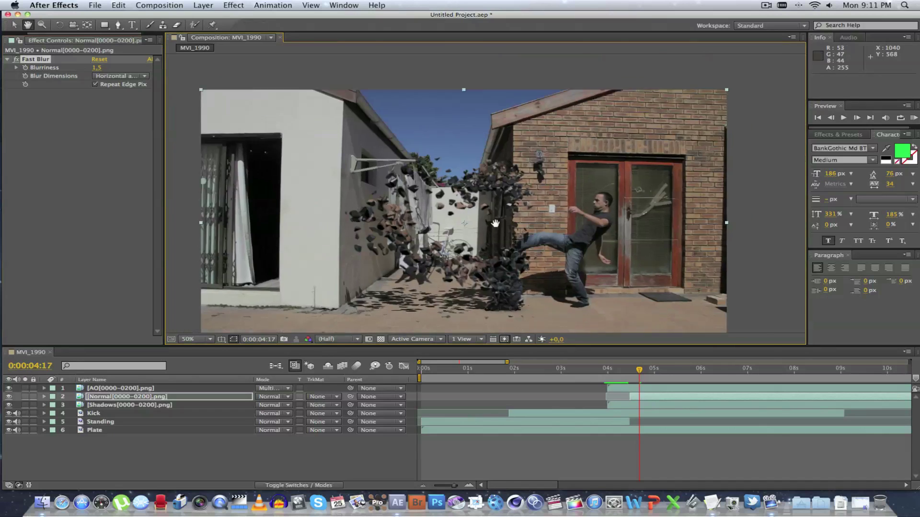
drag(495, 223, 535, 196)
click(544, 372)
key(space)
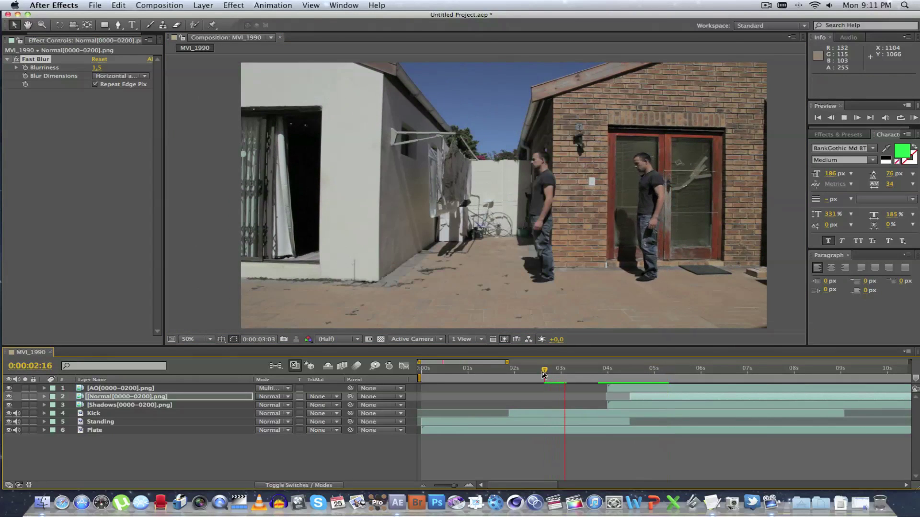
click(536, 370)
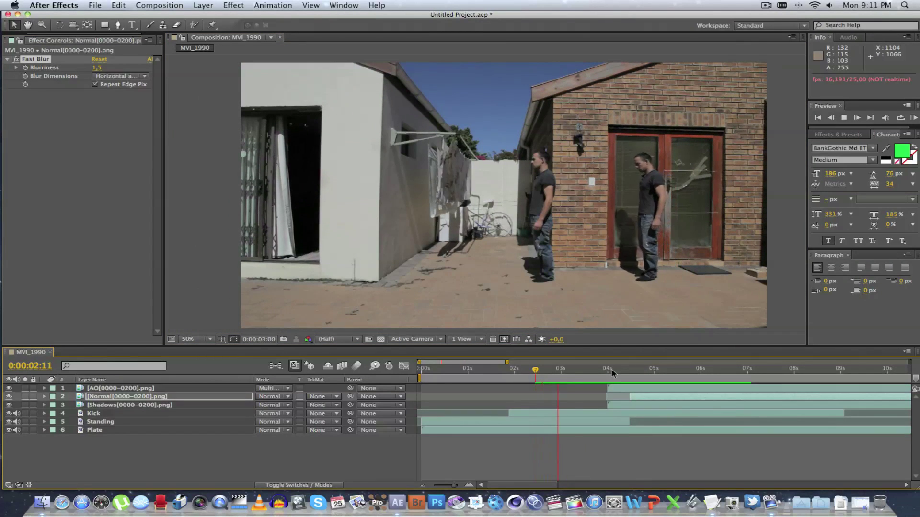